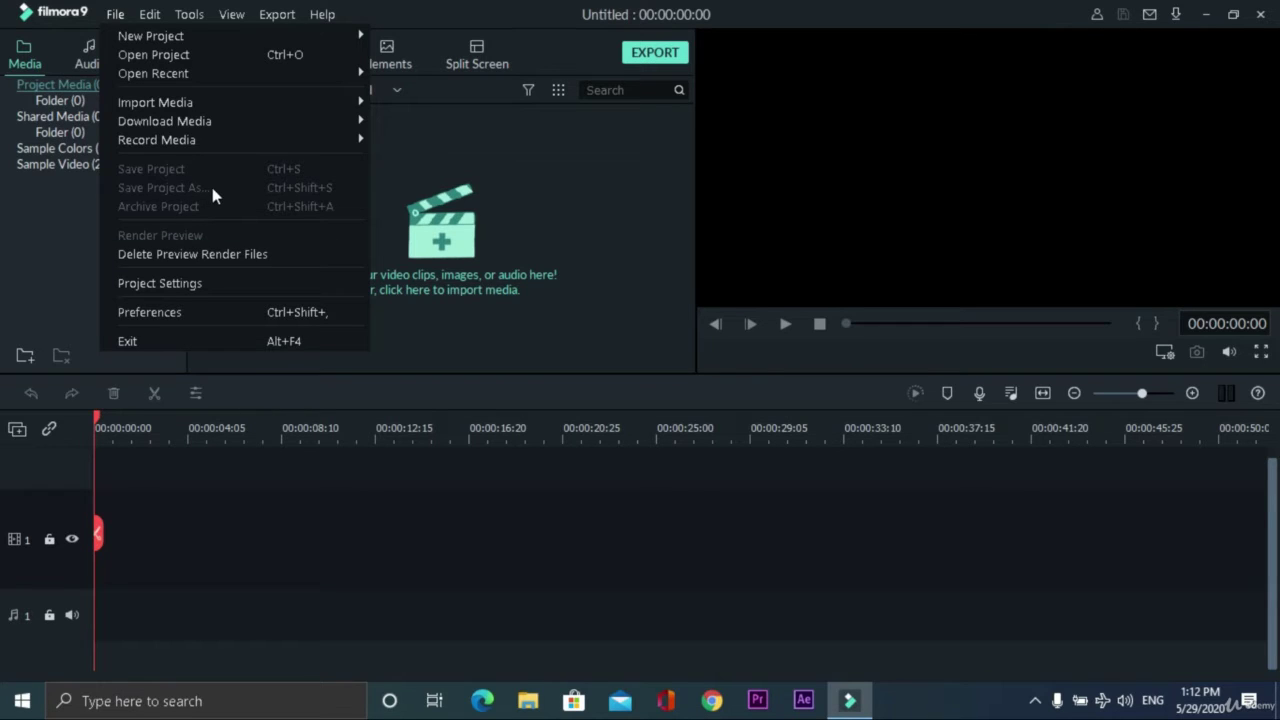
- Open Project Settings from the File menu for the untitled project
{"action": "left_click", "coordinate": [158, 287]}
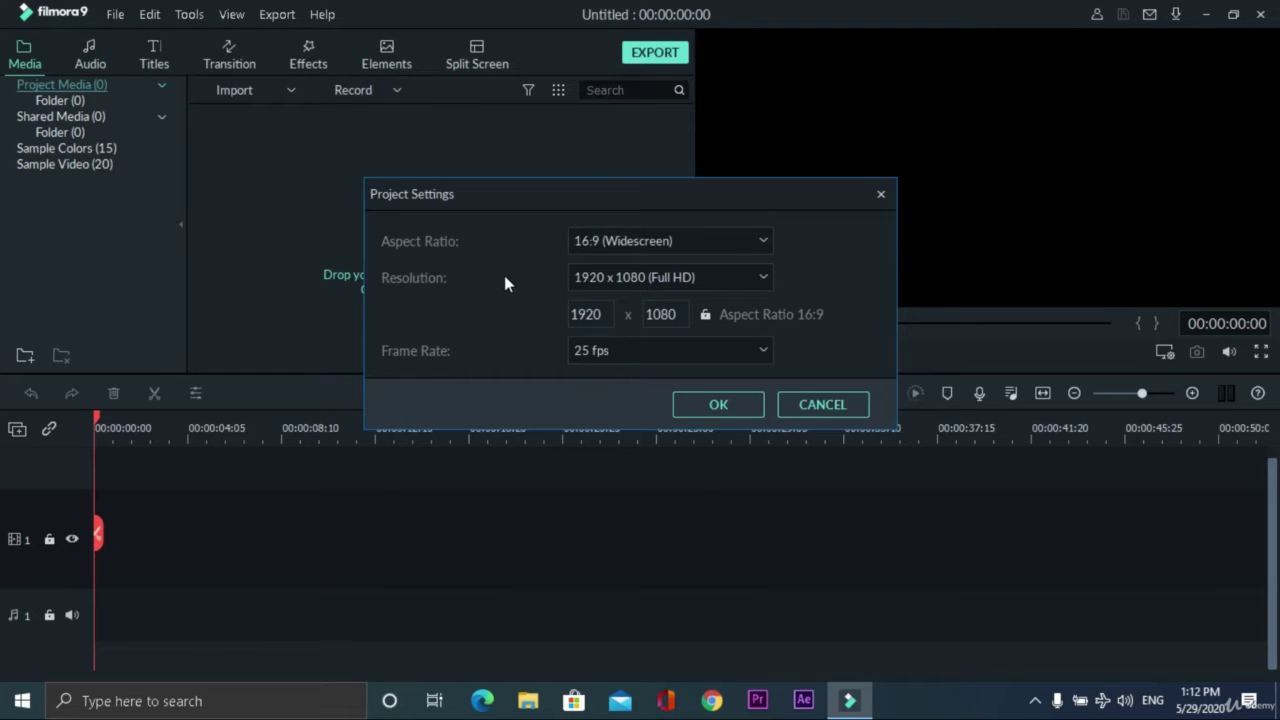
- Change the frame rate from 25 to 30 fps, keeping 16:9 and 1920 x 1080, and confirm
{"action": "left_click", "coordinate": [725, 248]}
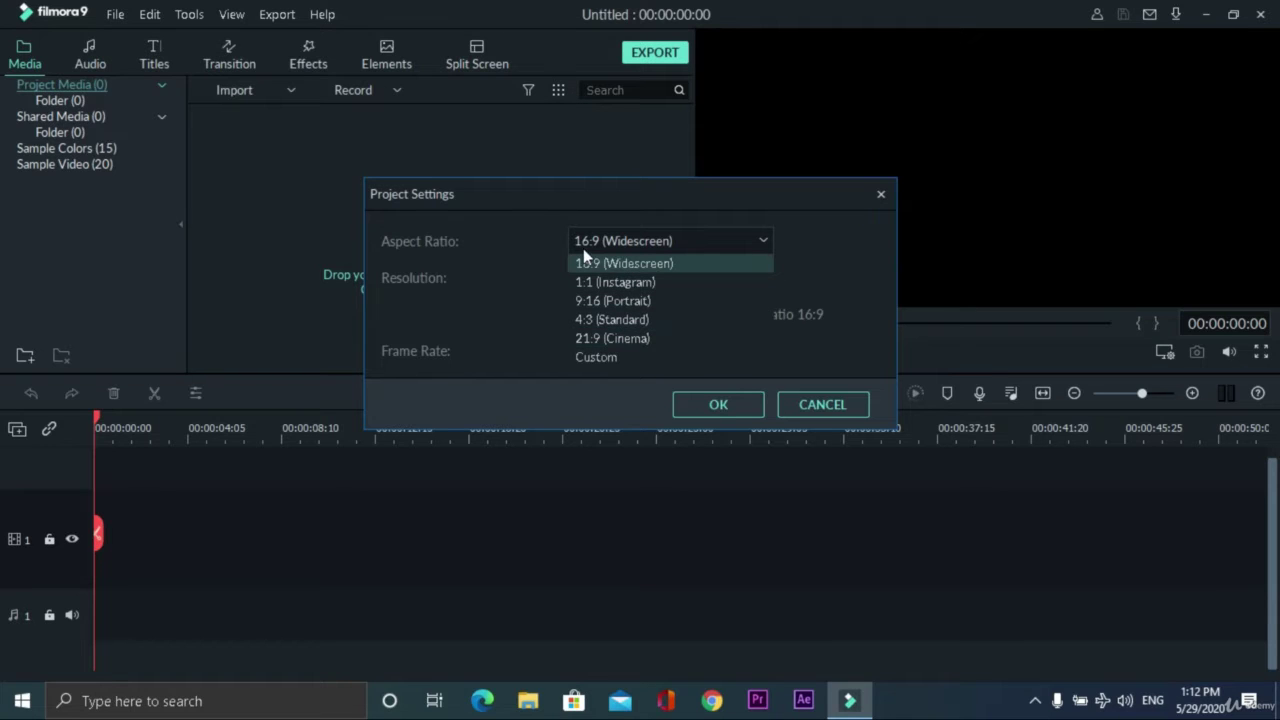
{"action": "left_click", "coordinate": [645, 240]}
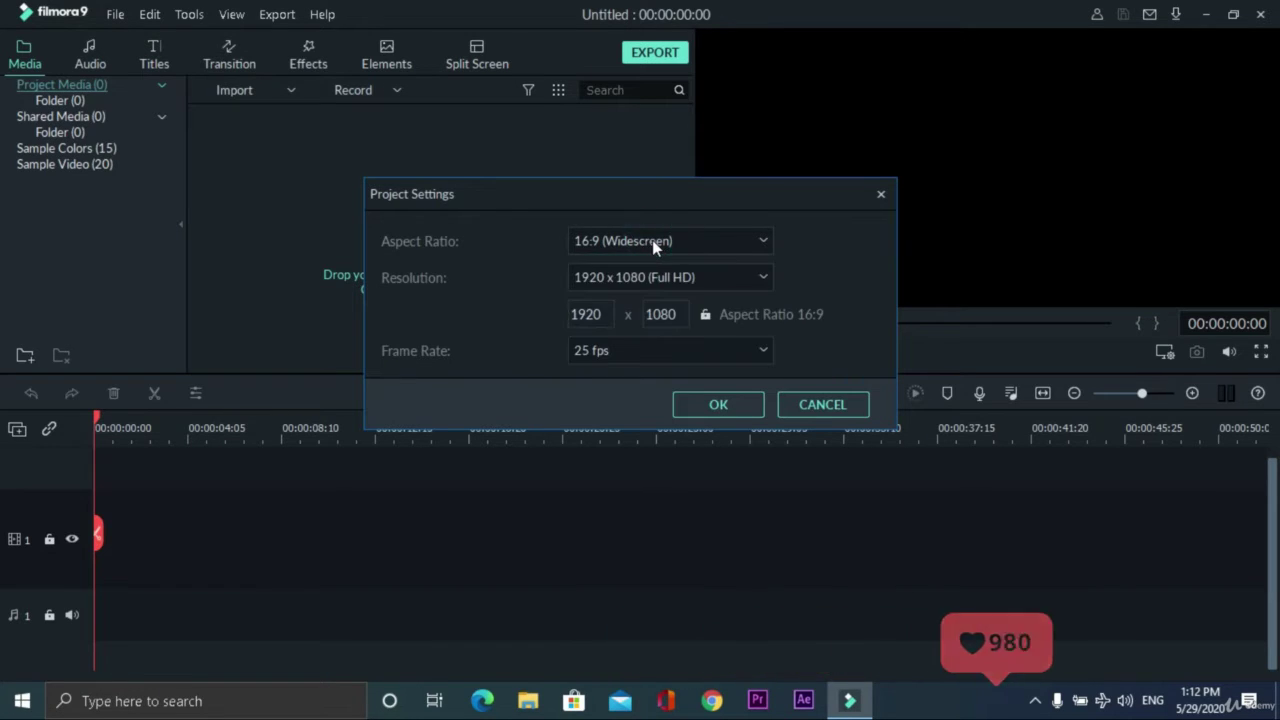
{"action": "left_click", "coordinate": [652, 240]}
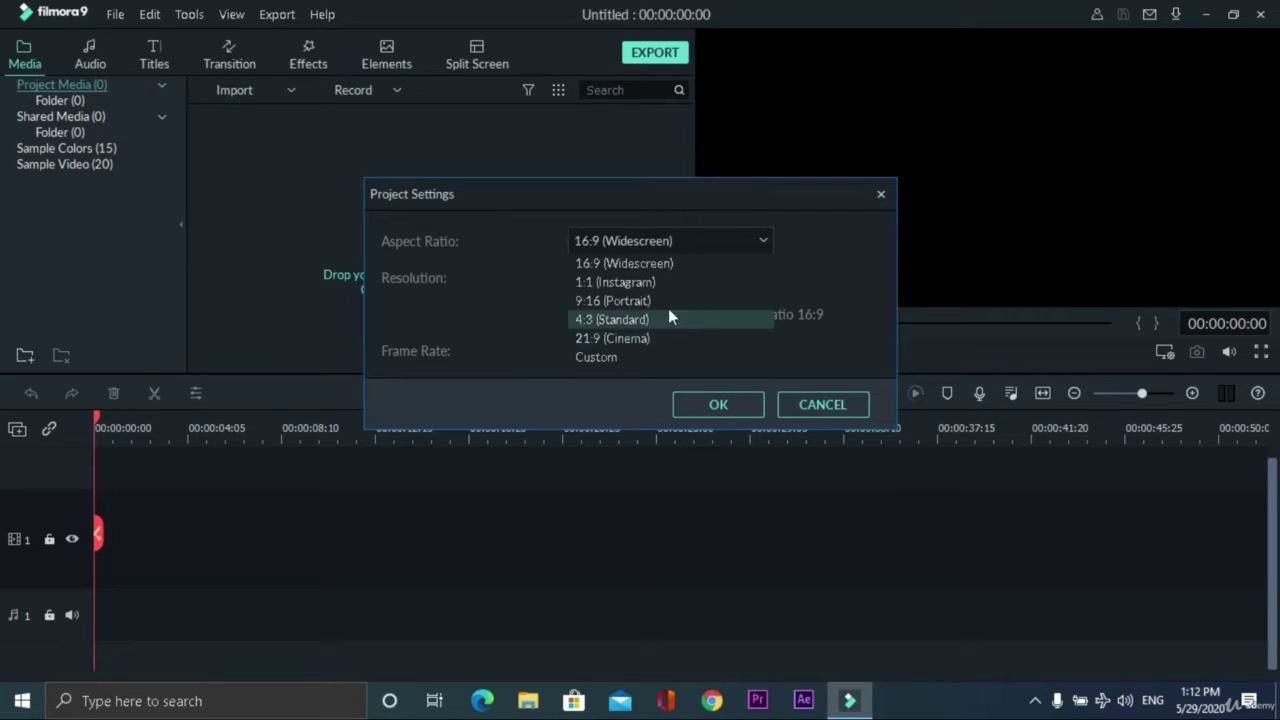
{"action": "left_click", "coordinate": [848, 293]}
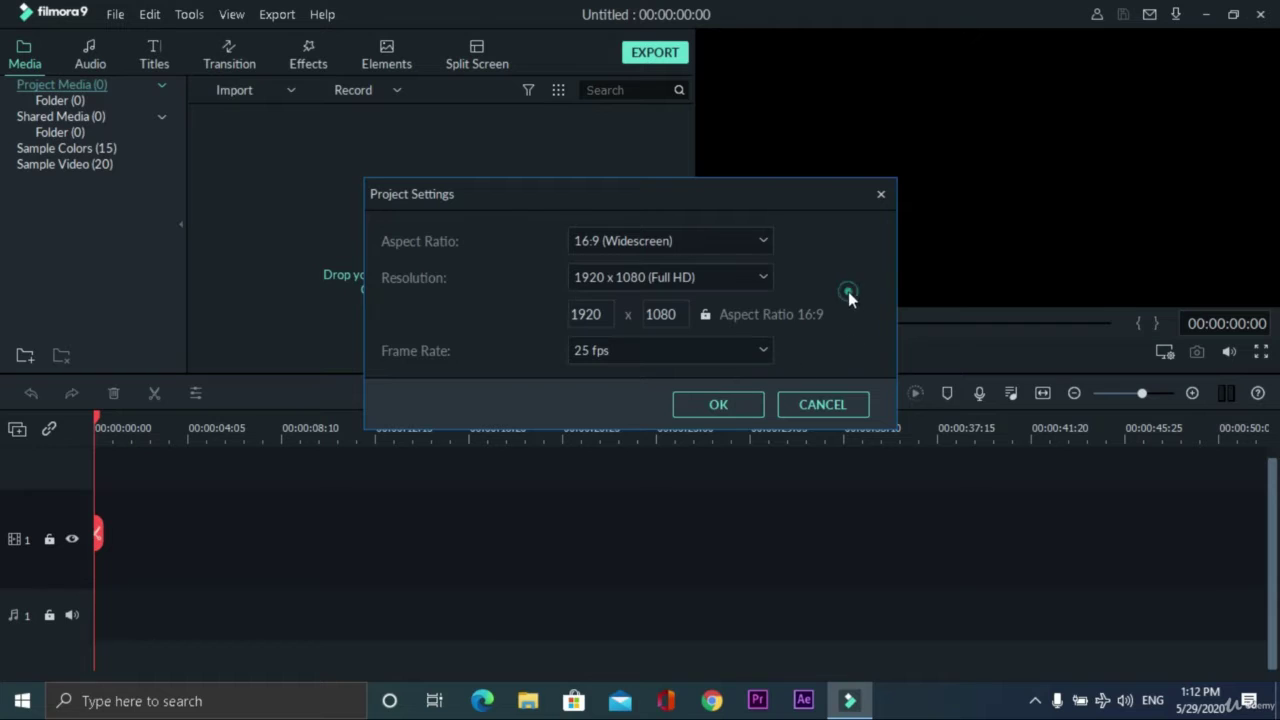
{"action": "left_click", "coordinate": [757, 280]}
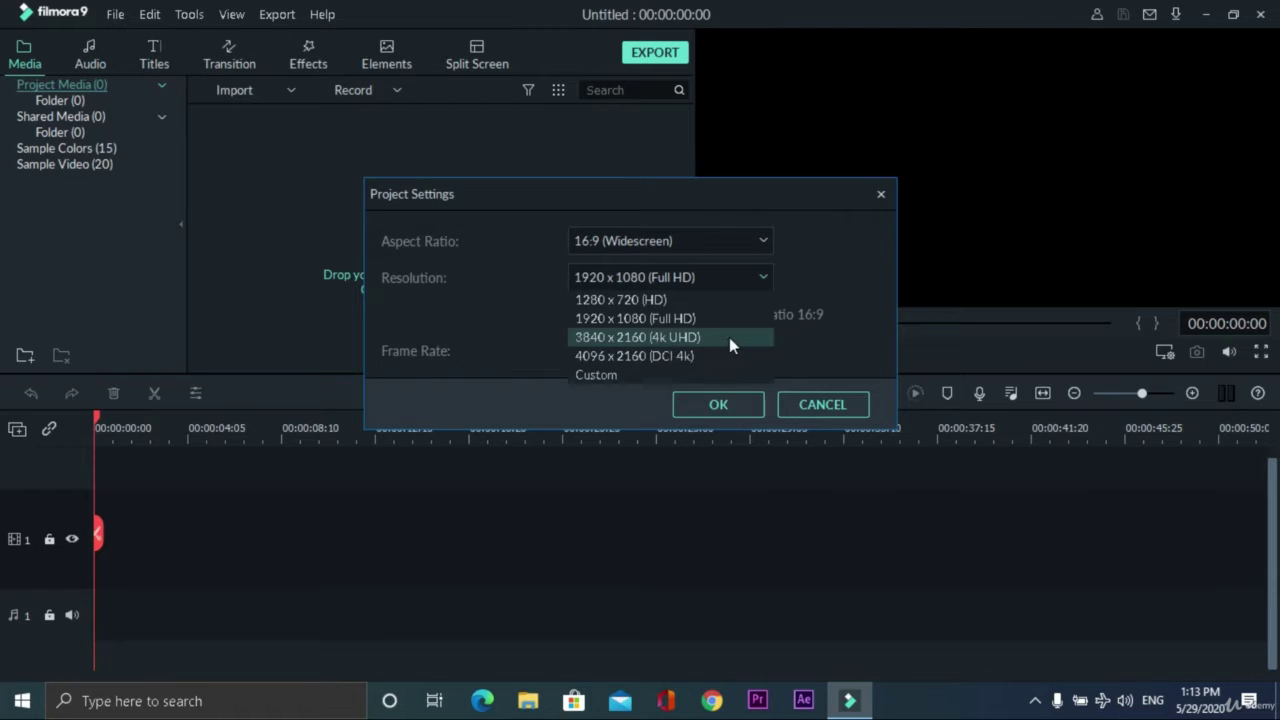
{"action": "left_click", "coordinate": [832, 262]}
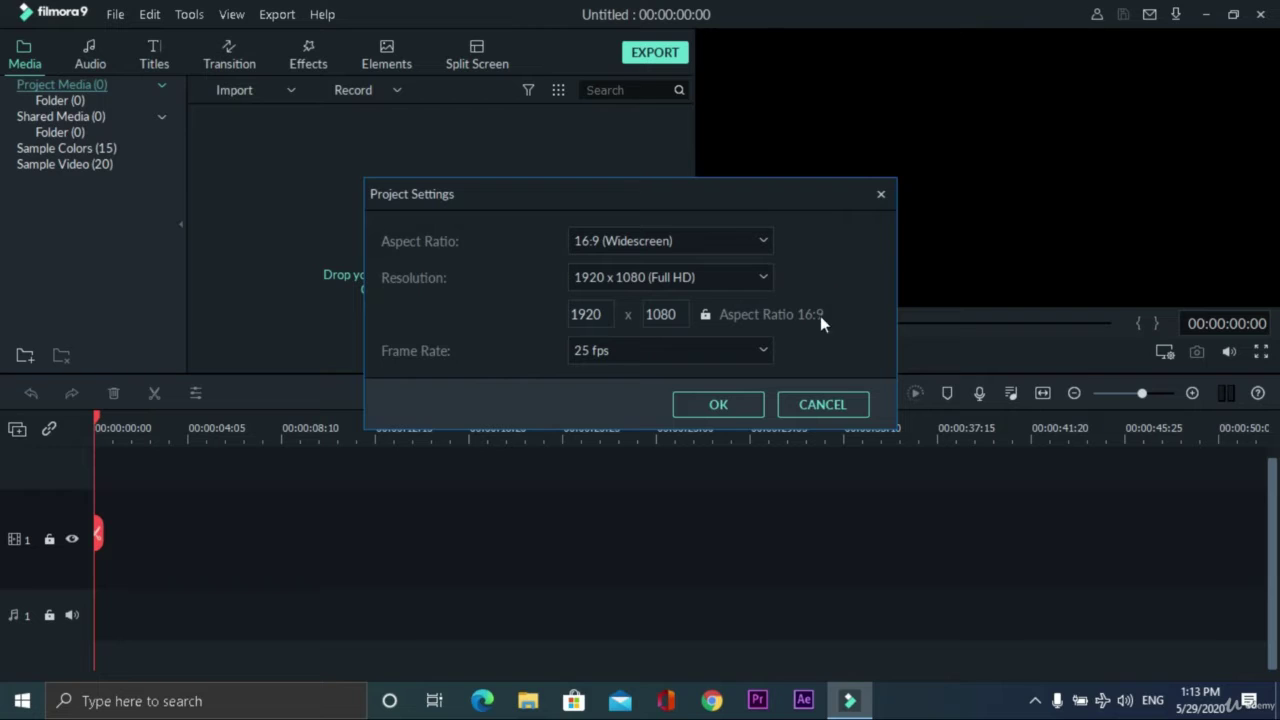
{"action": "left_click", "coordinate": [757, 349]}
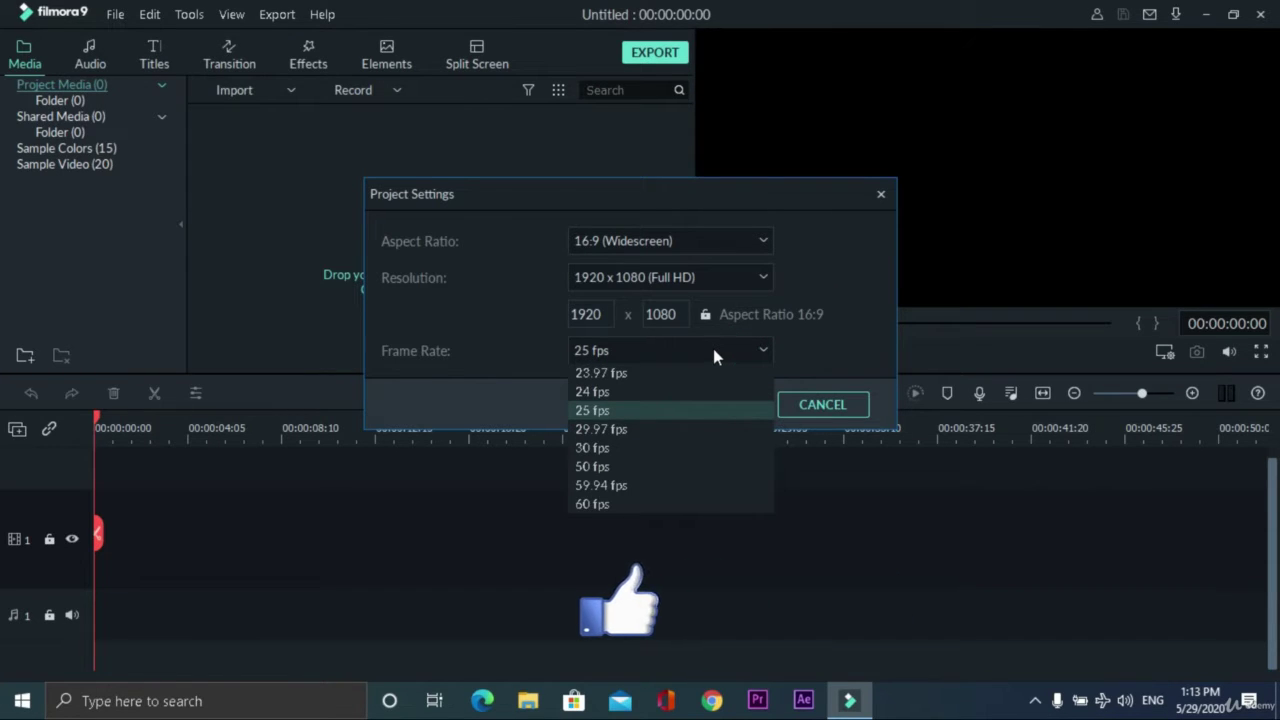
{"action": "left_click", "coordinate": [608, 447]}
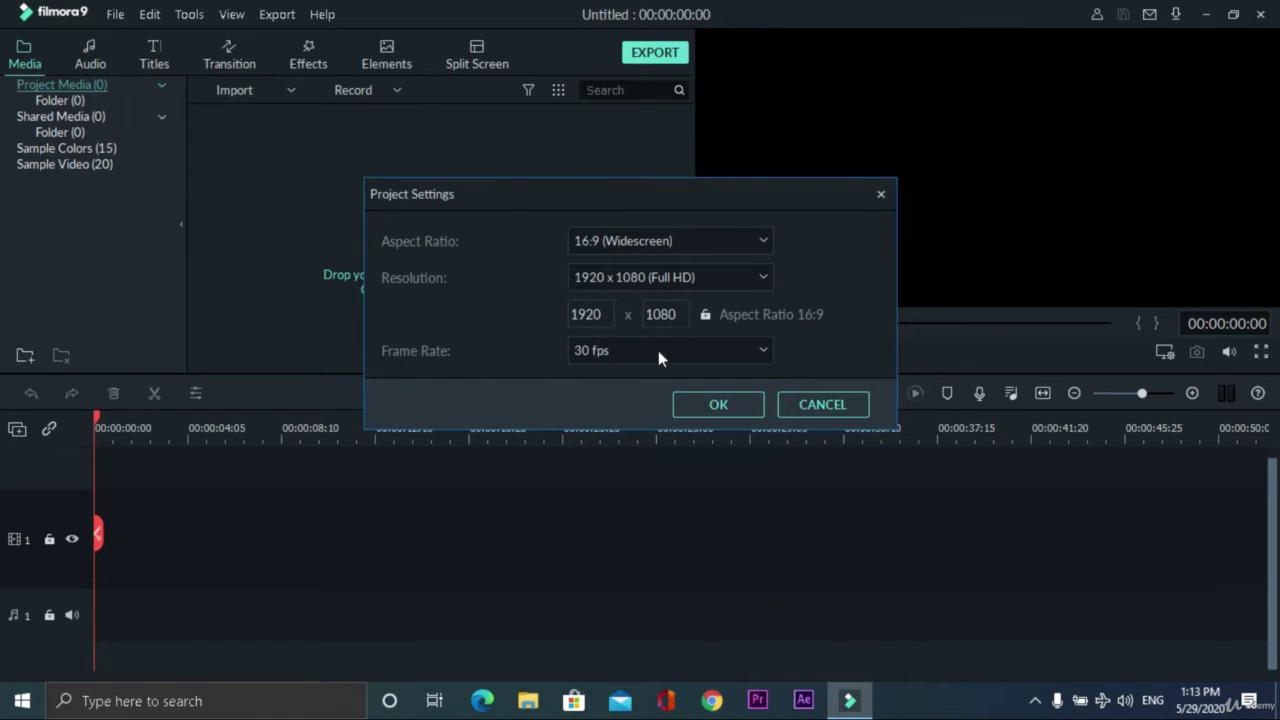
{"action": "left_click", "coordinate": [686, 355]}
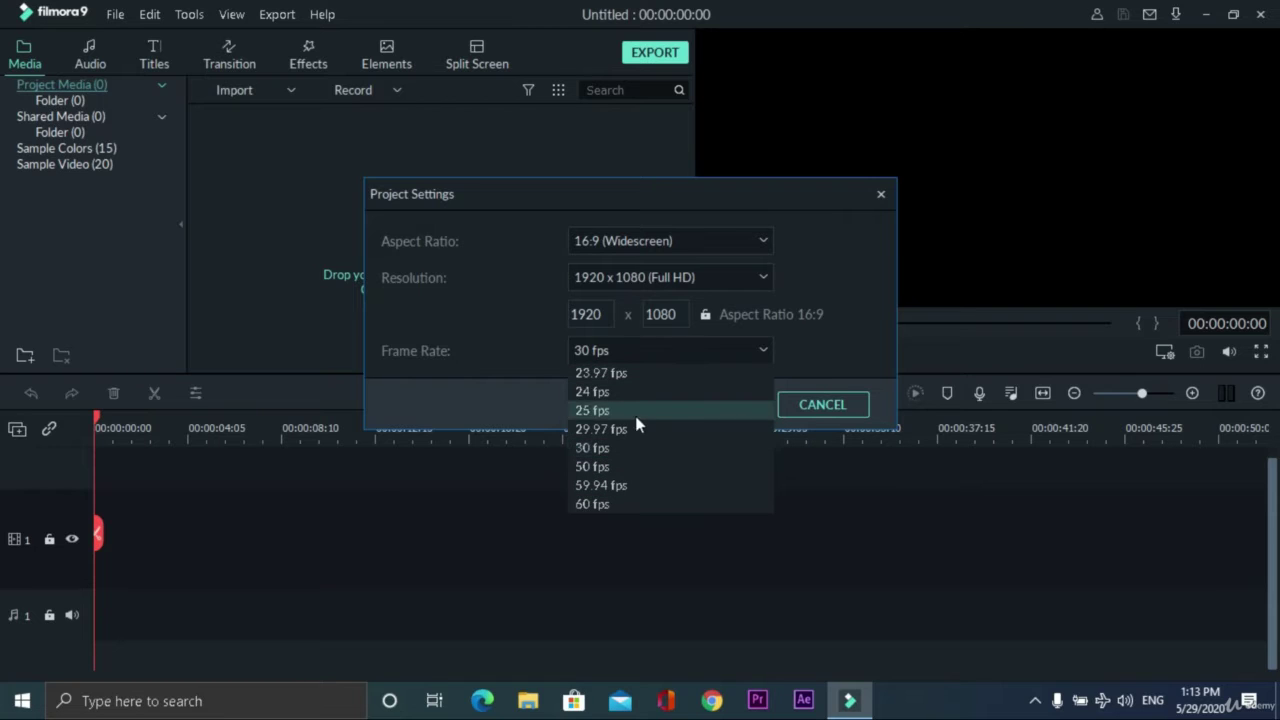
{"action": "left_click", "coordinate": [598, 448]}
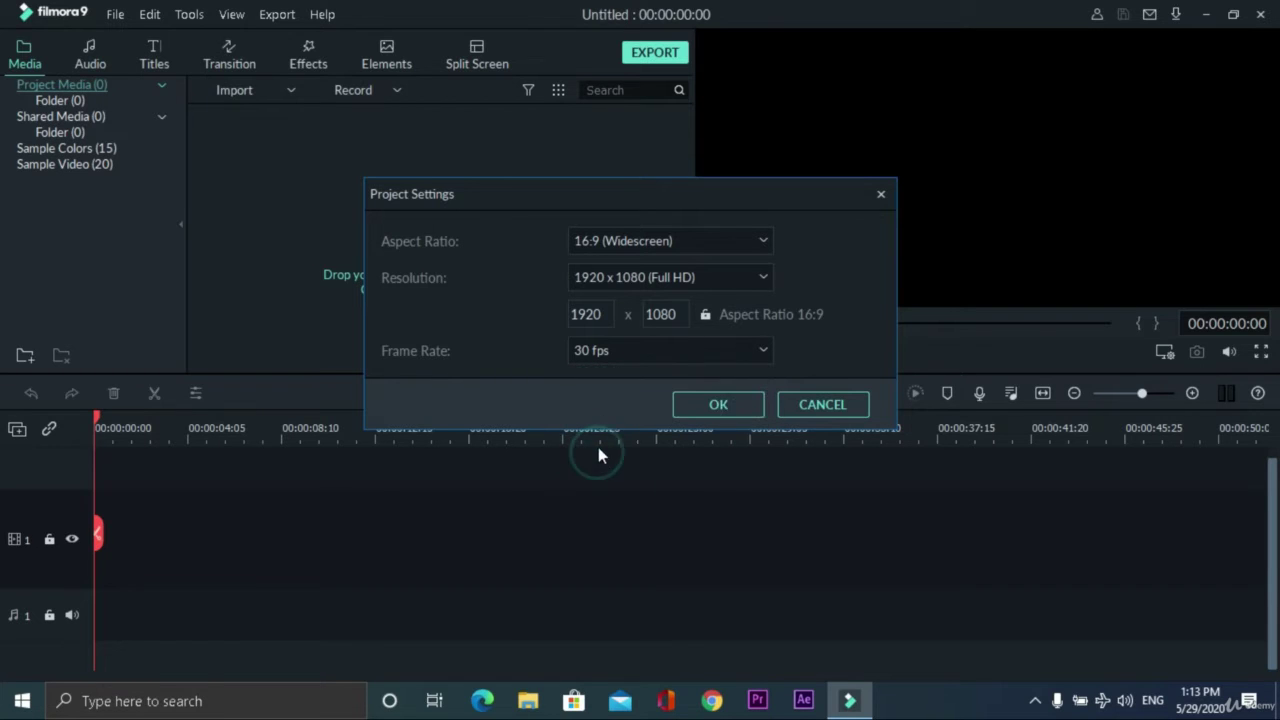
{"action": "left_click", "coordinate": [722, 404]}
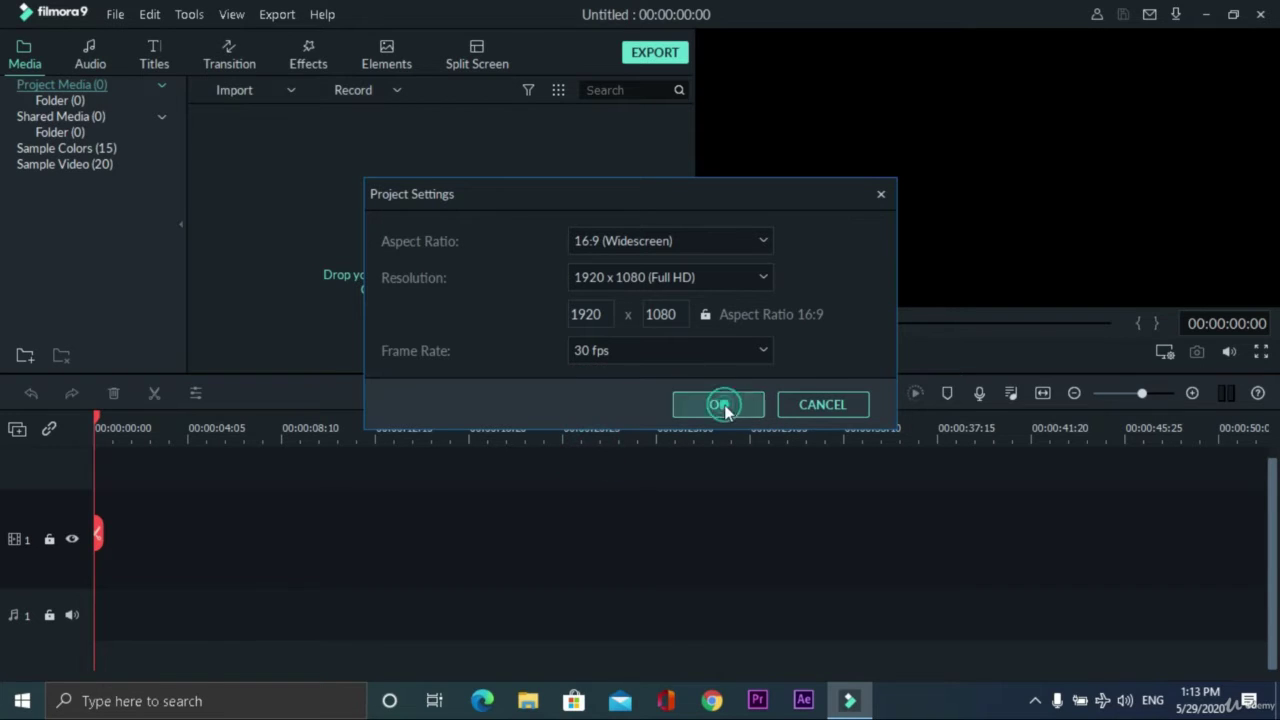
{"action": "left_click", "coordinate": [159, 17]}
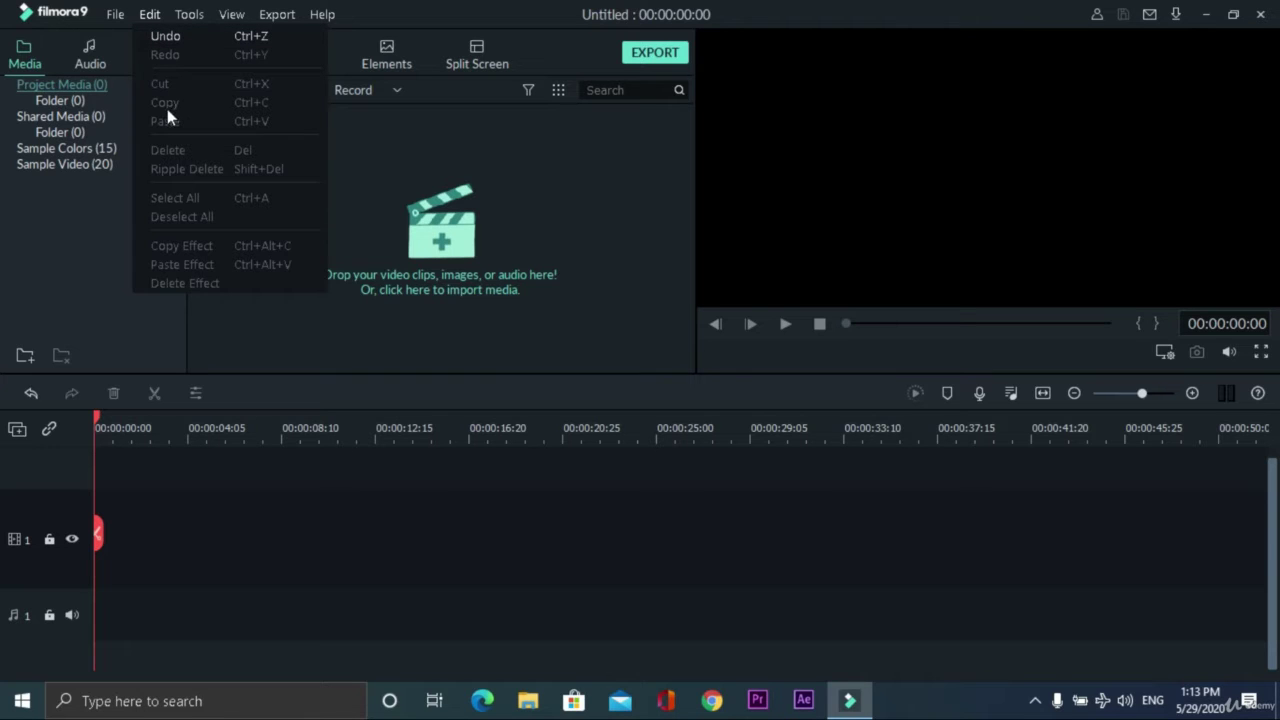
{"action": "mouse_move", "coordinate": [231, 14]}
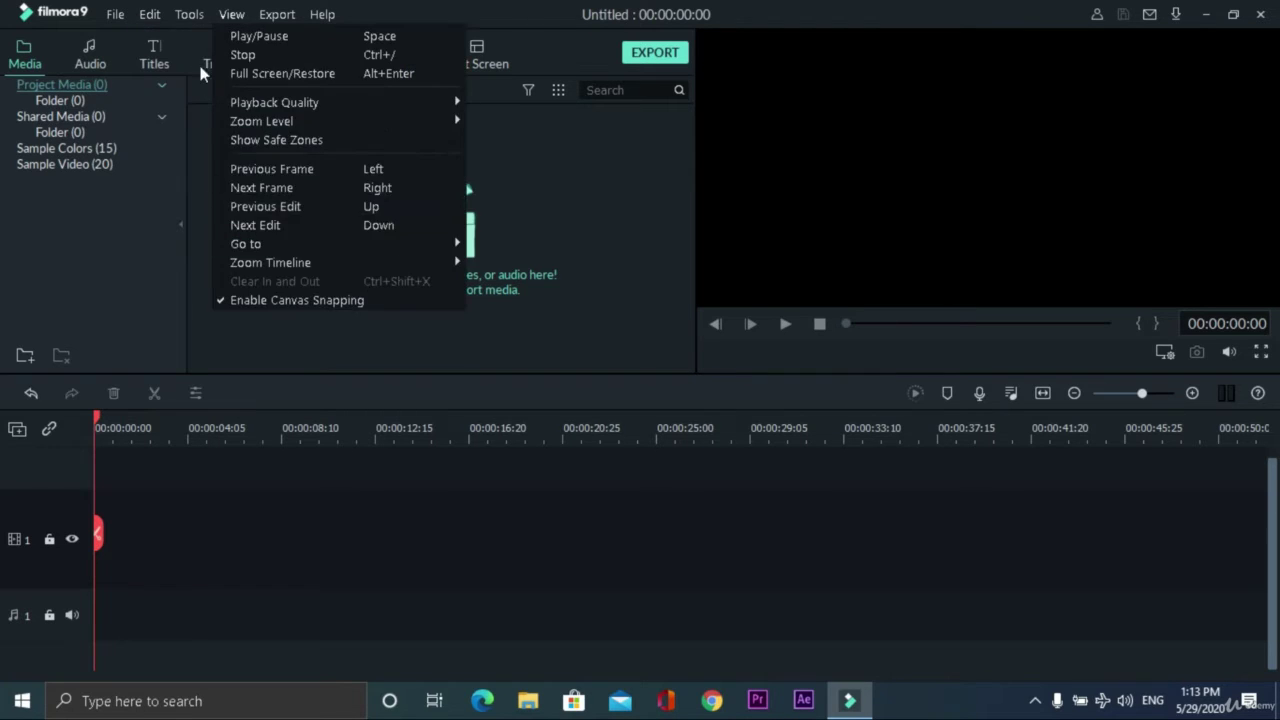
{"action": "mouse_move", "coordinate": [152, 14]}
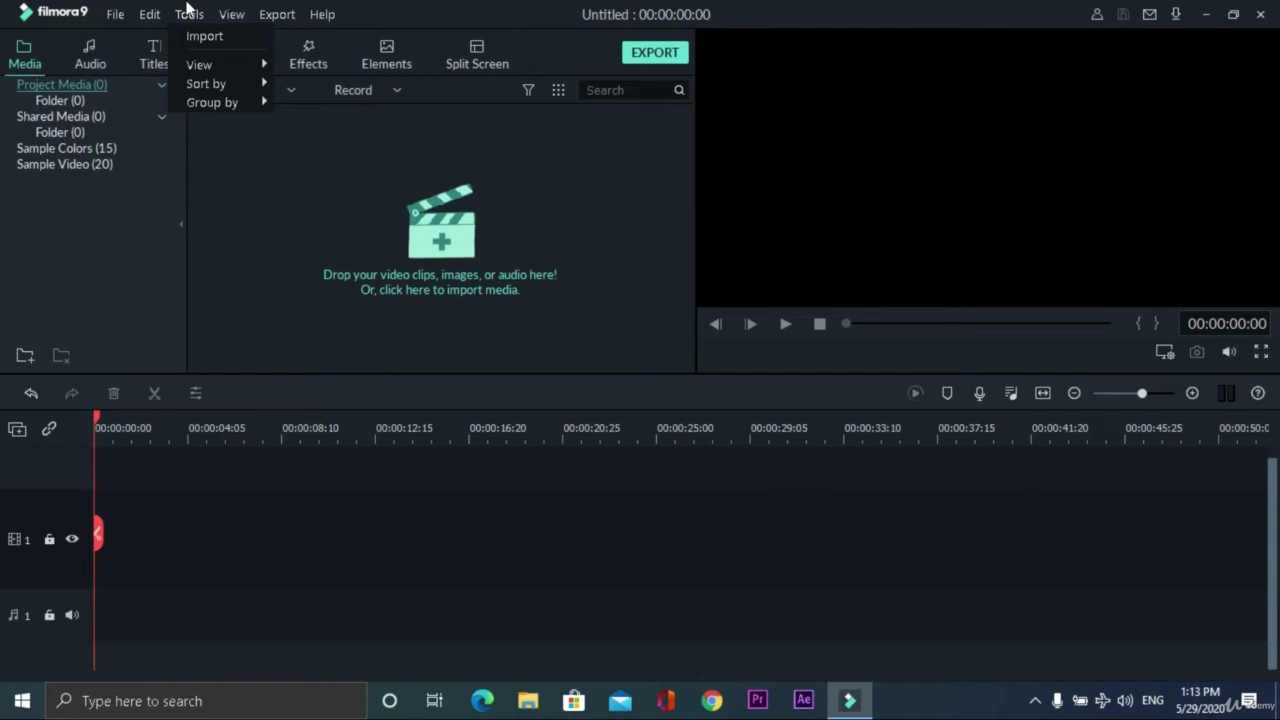
{"action": "left_click", "coordinate": [213, 64]}
{"action": "left_click", "coordinate": [220, 87]}
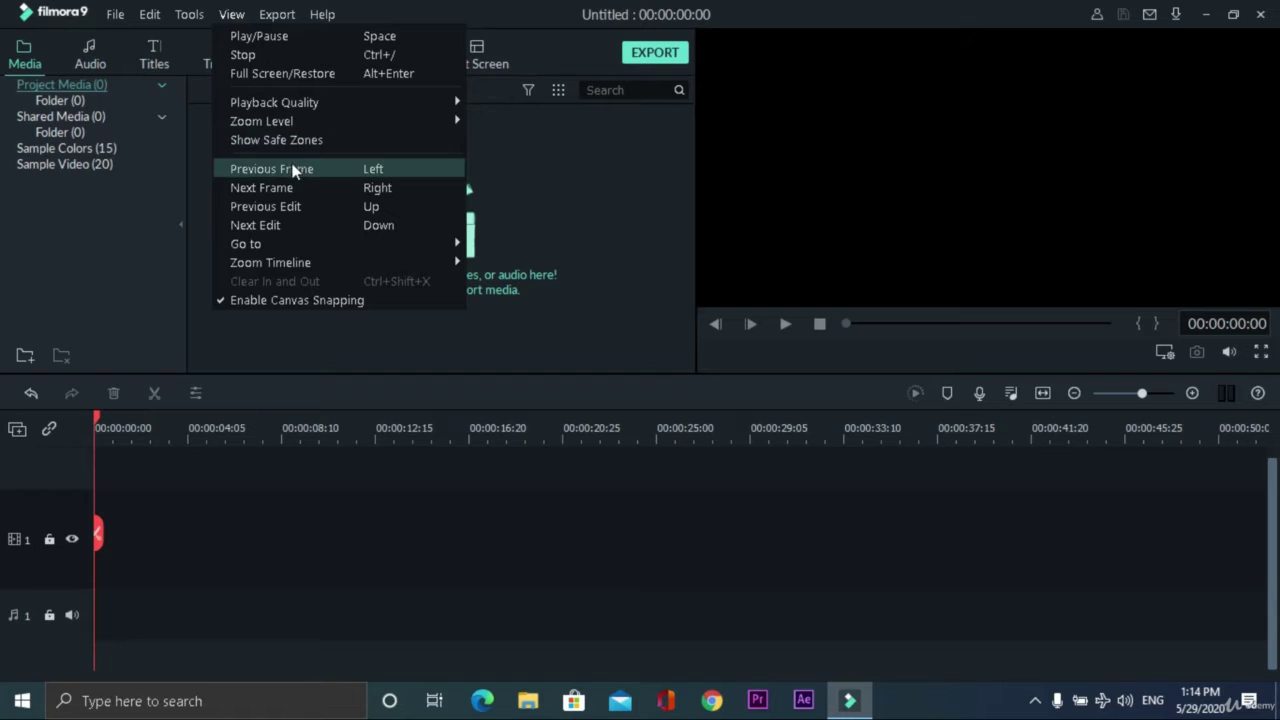
{"action": "mouse_move", "coordinate": [317, 116]}
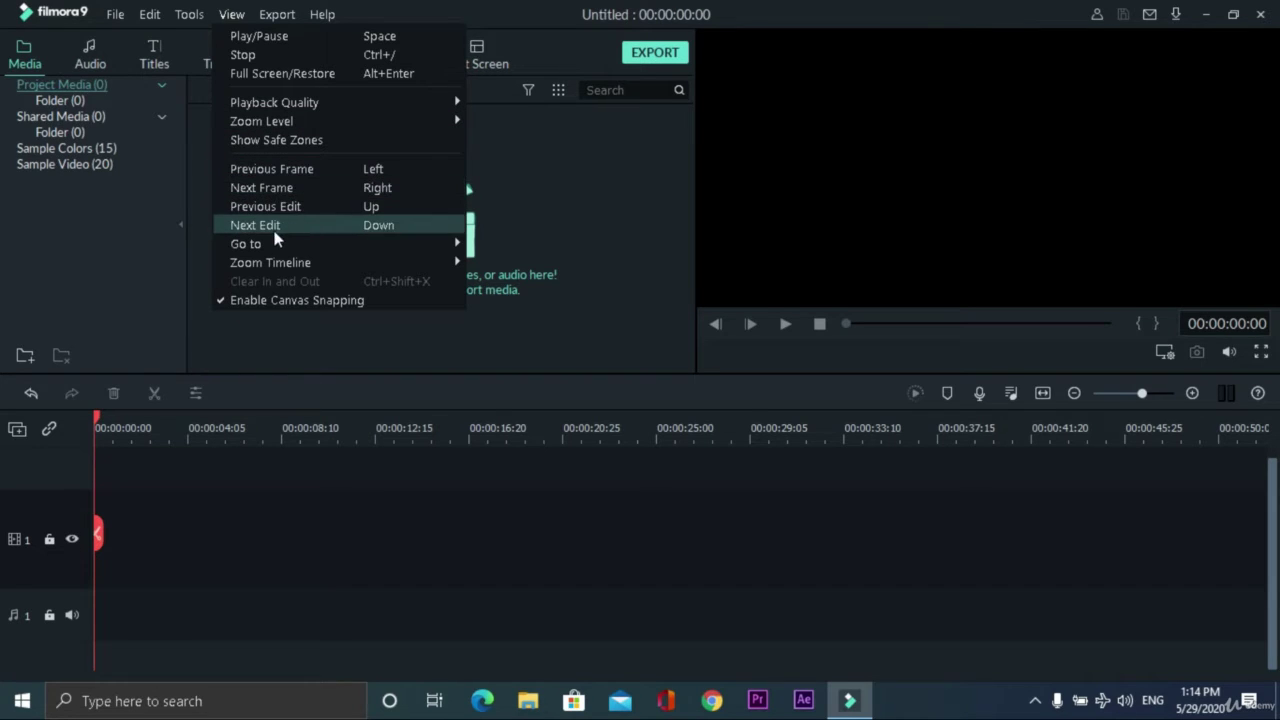
{"action": "mouse_move", "coordinate": [270, 266]}
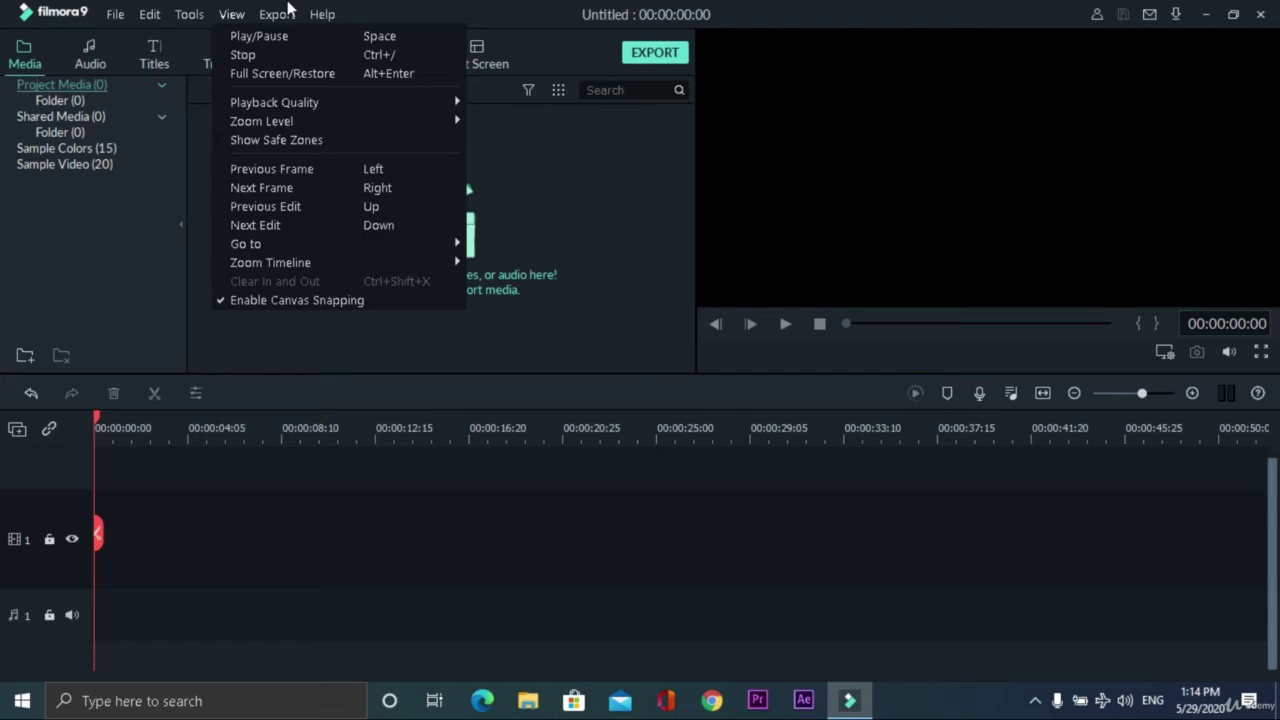
{"action": "left_click", "coordinate": [266, 20]}
{"action": "left_click", "coordinate": [1233, 14]}
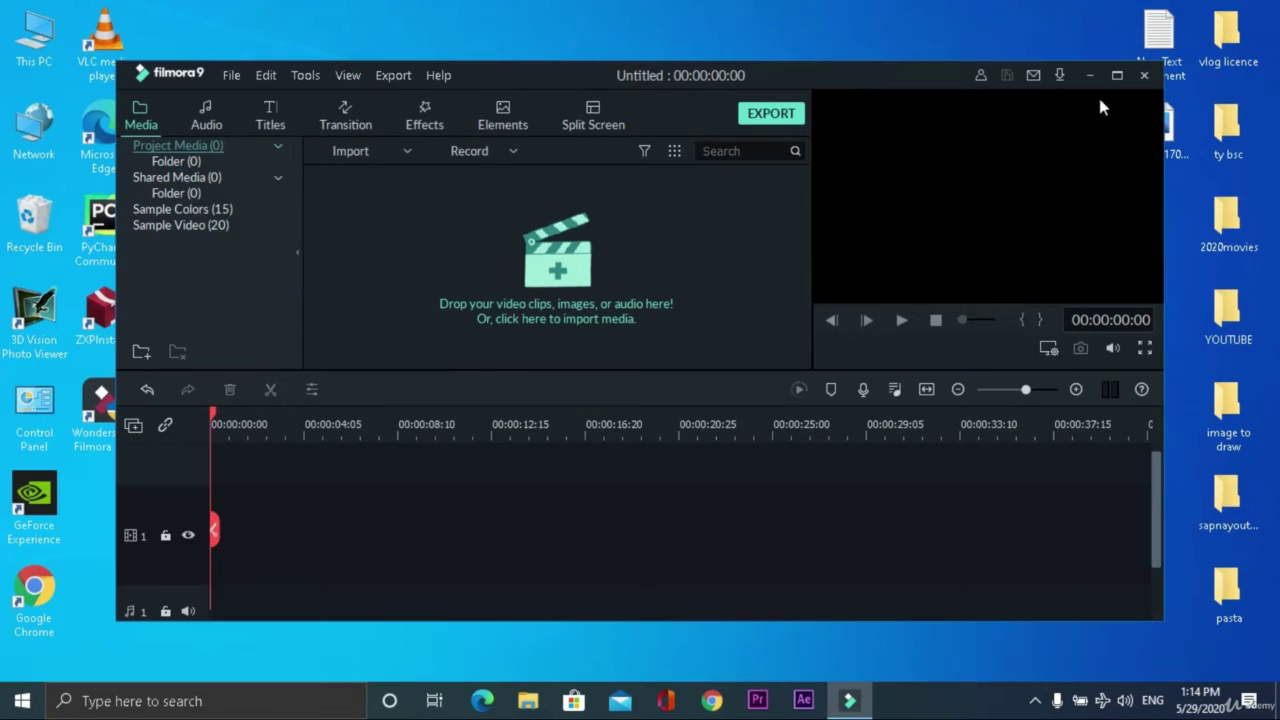
{"action": "left_click", "coordinate": [1118, 77]}
{"action": "left_click", "coordinate": [277, 14]}
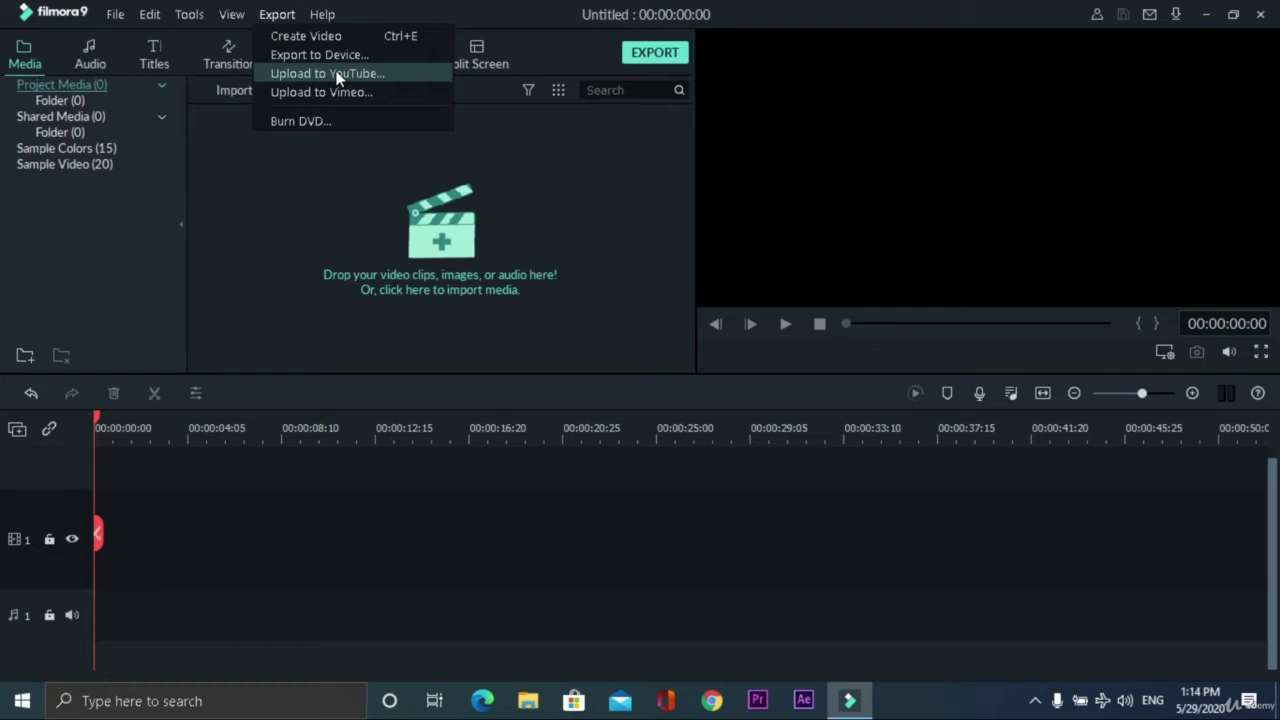
{"action": "left_click", "coordinate": [316, 12]}
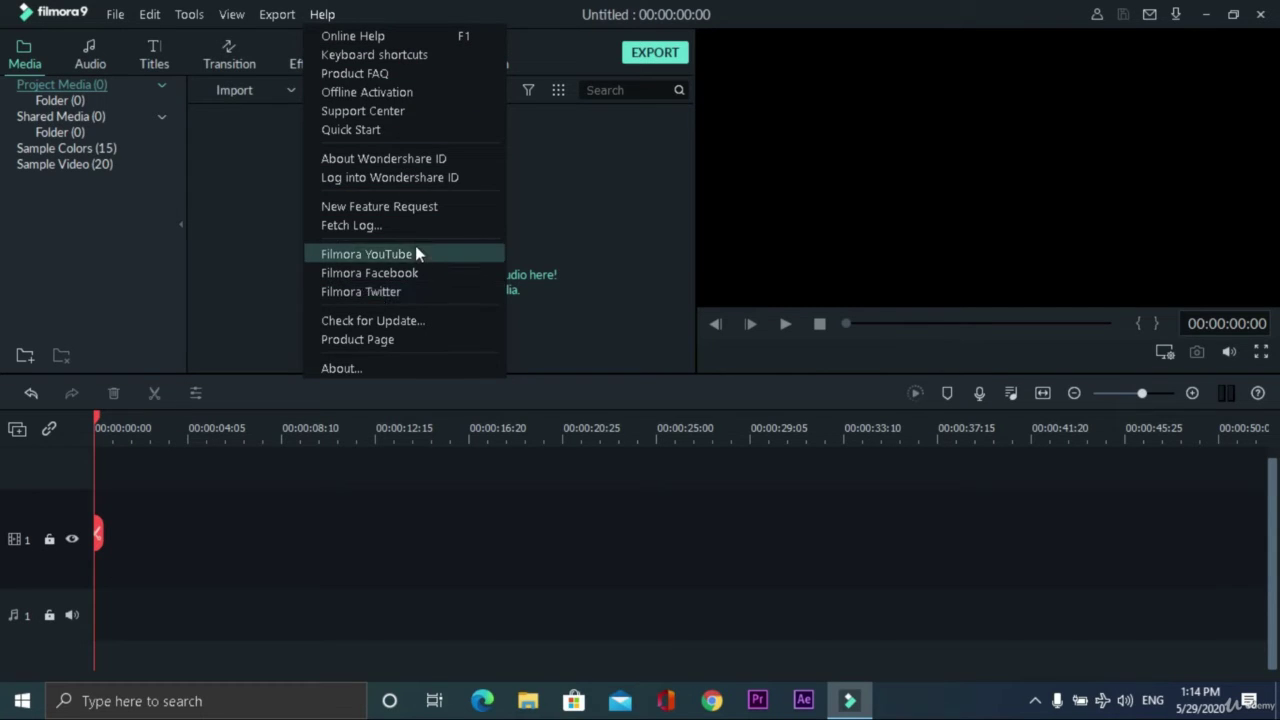
{"action": "left_click", "coordinate": [254, 257]}
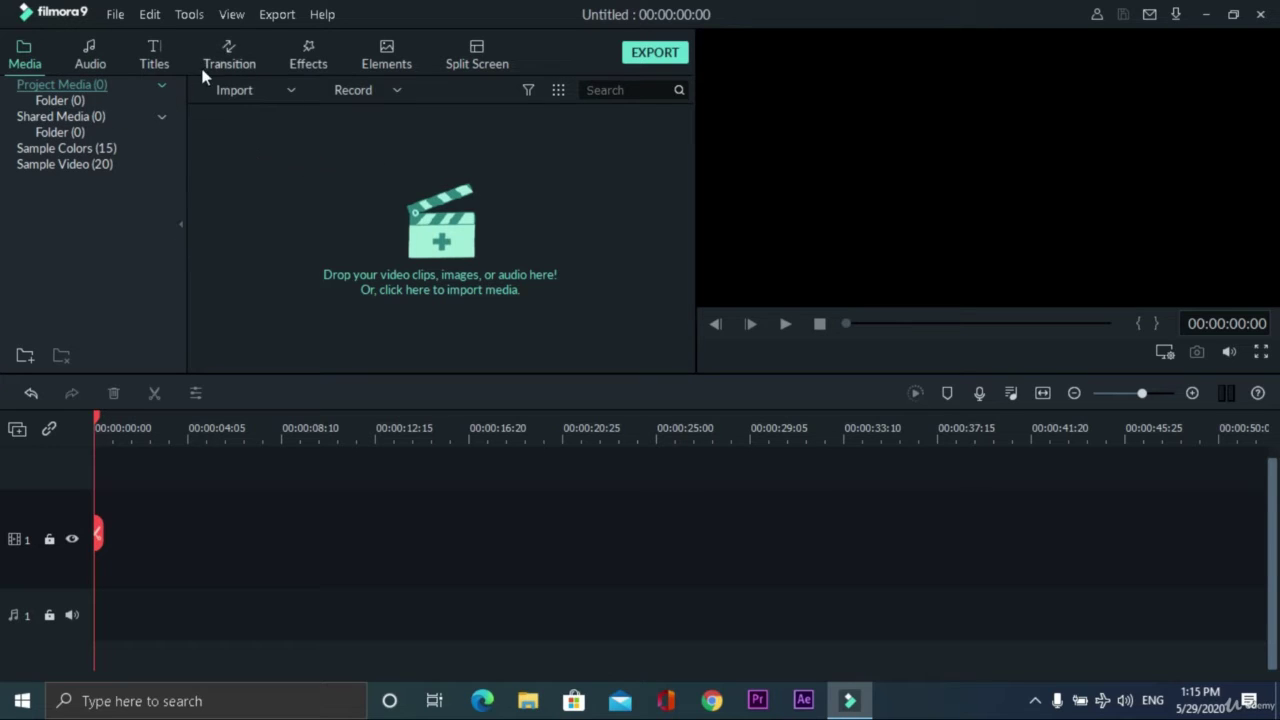
- Browse the Audio and Titles libraries, then return to the project Media
{"action": "left_click", "coordinate": [98, 60]}
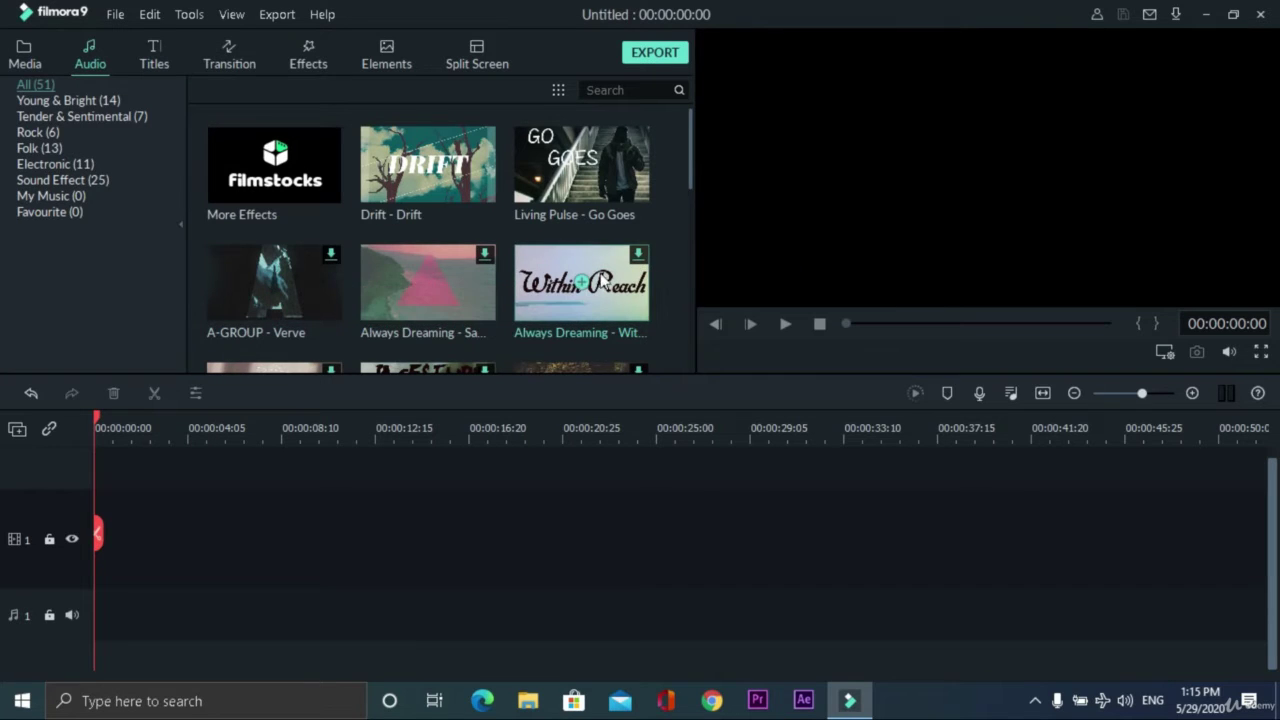
{"action": "left_click", "coordinate": [158, 56]}
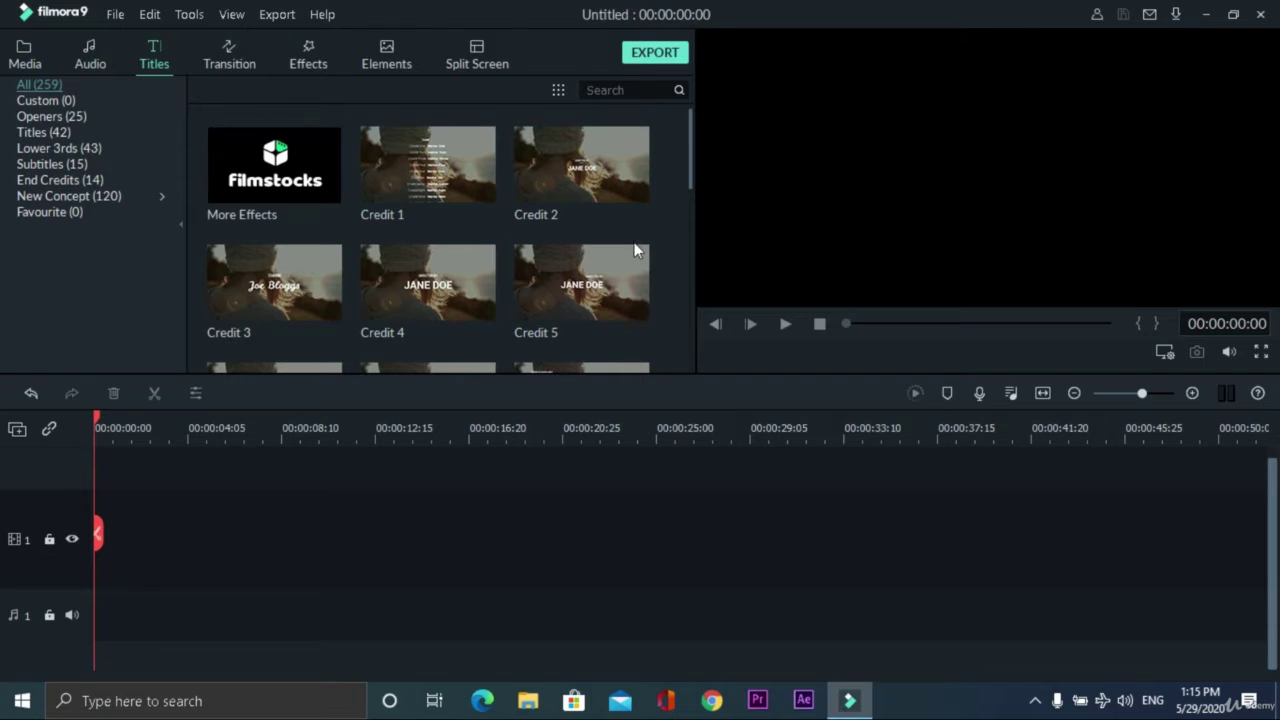
{"action": "left_click", "coordinate": [28, 50]}
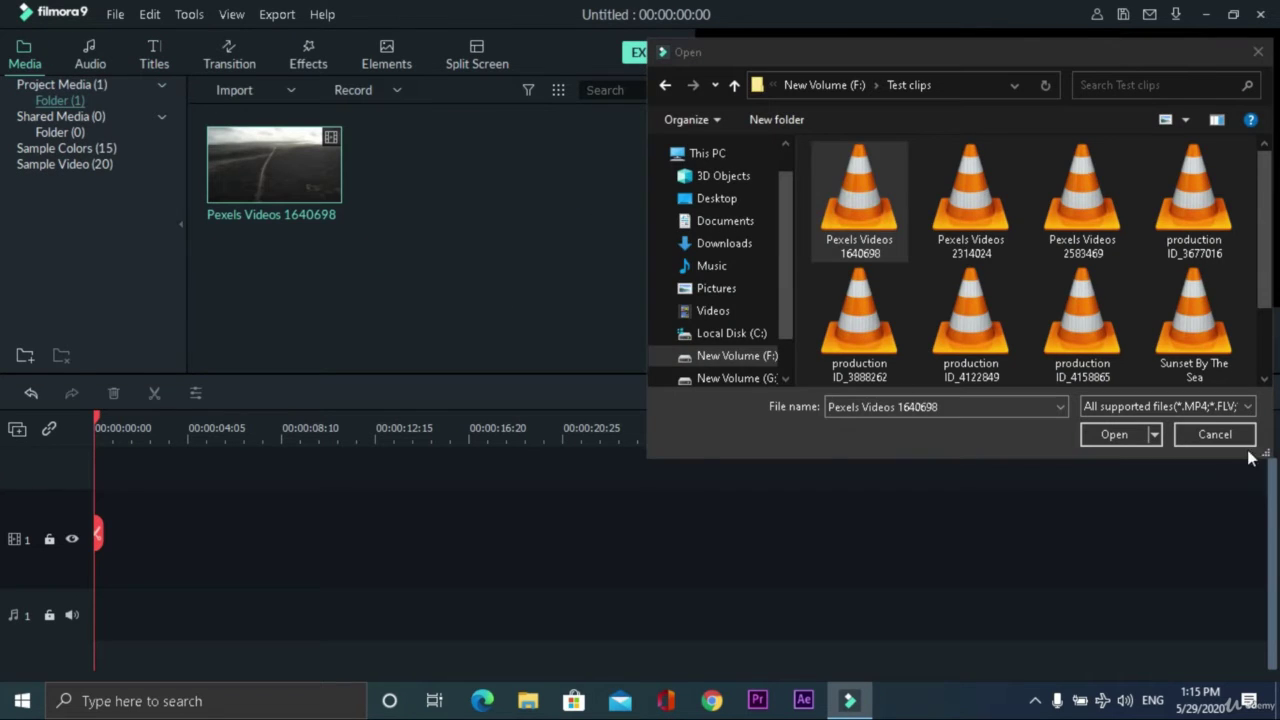
- Place the Pexels clip on track 1 and Credit 4 above it at the start, opening its text
{"action": "left_click", "coordinate": [1212, 435]}
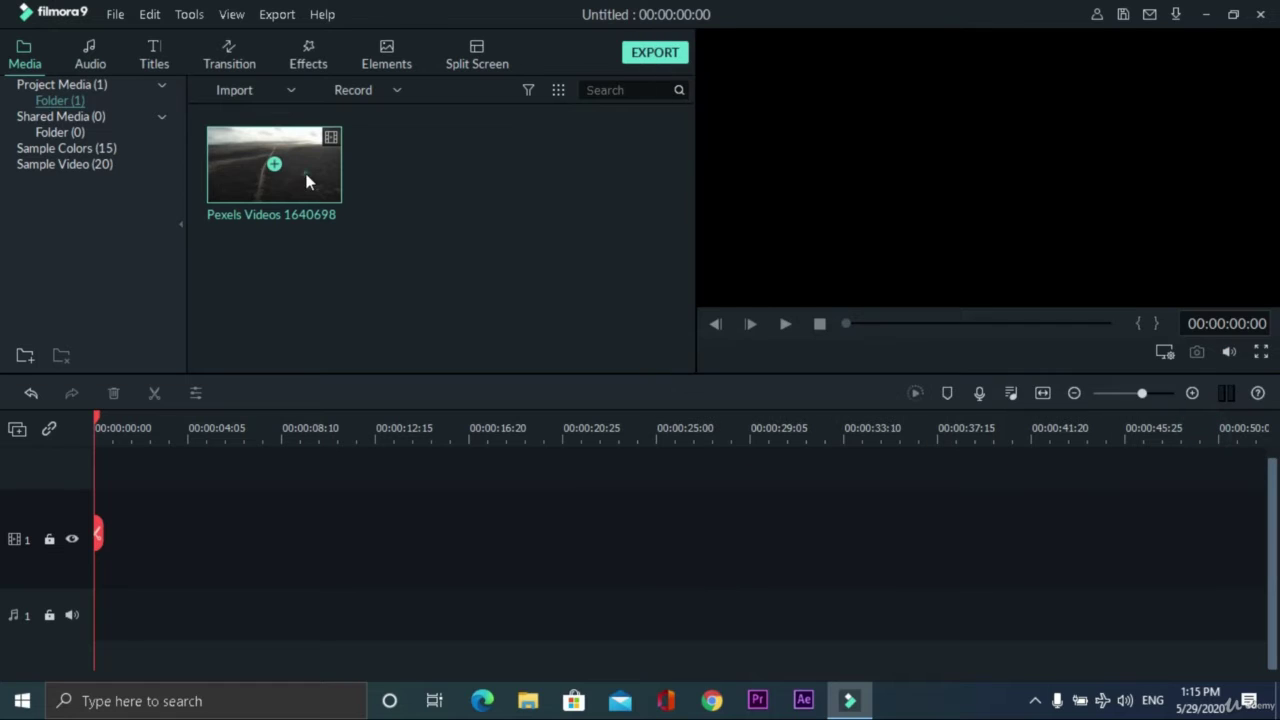
{"action": "left_click_drag", "start_coordinate": [307, 181], "coordinate": [80, 540]}
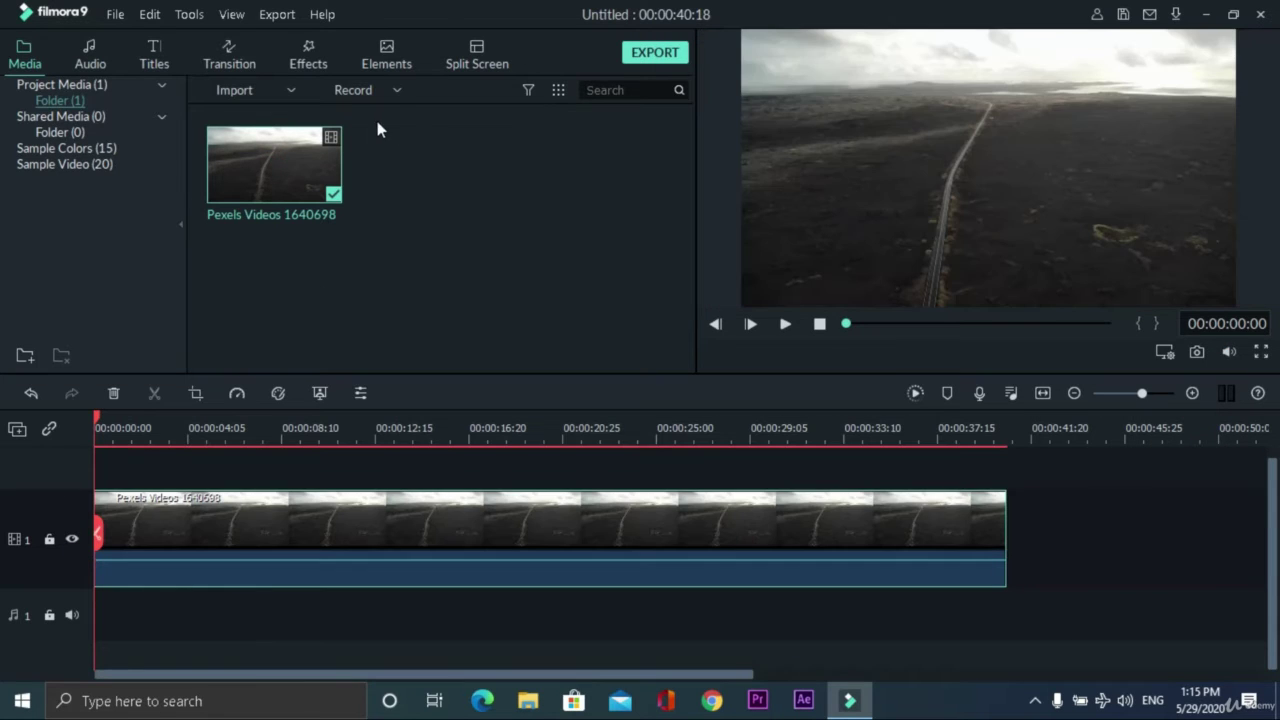
{"action": "left_click", "coordinate": [153, 58]}
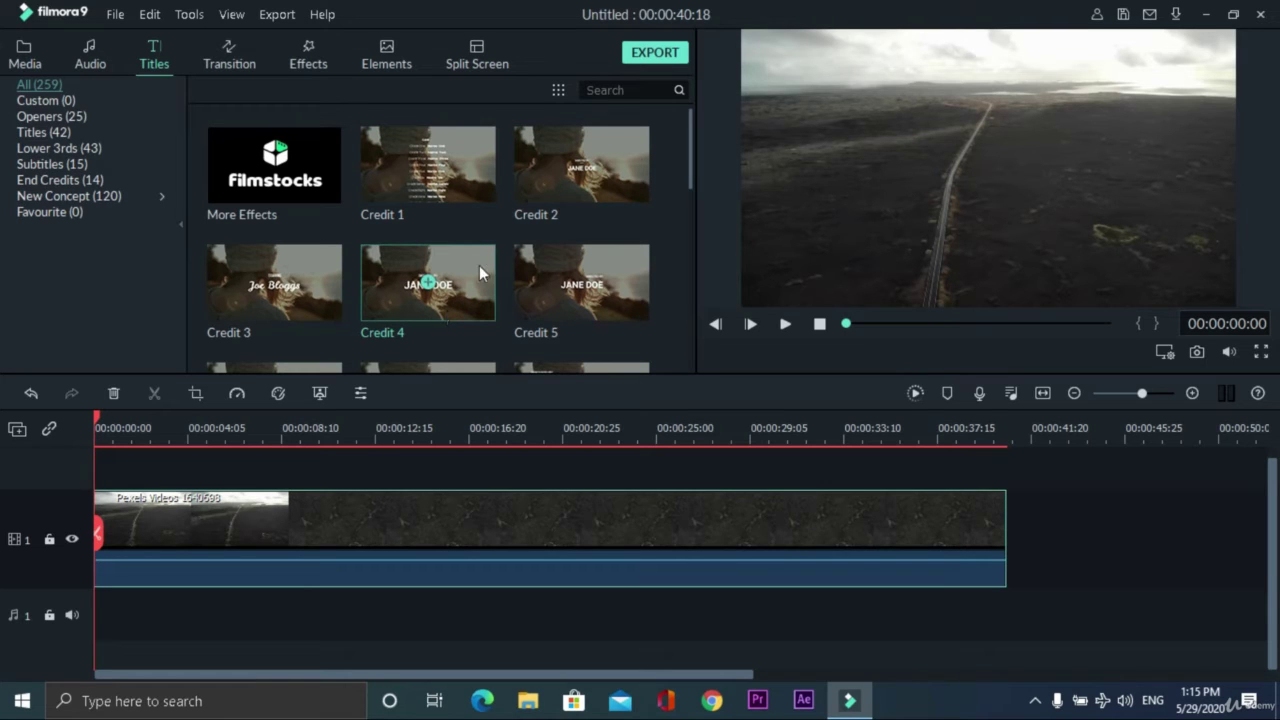
{"action": "left_click_drag", "start_coordinate": [479, 265], "coordinate": [107, 447]}
{"action": "left_click", "coordinate": [118, 427]}
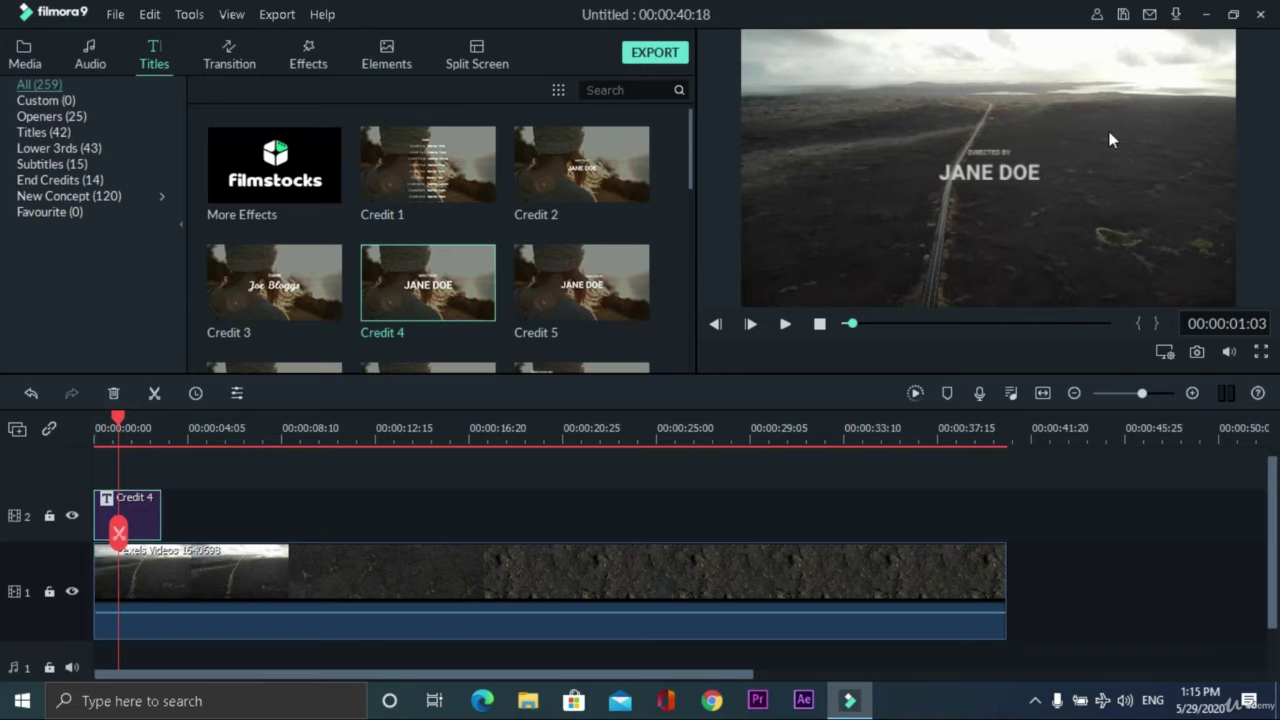
{"action": "double_click", "coordinate": [150, 515]}
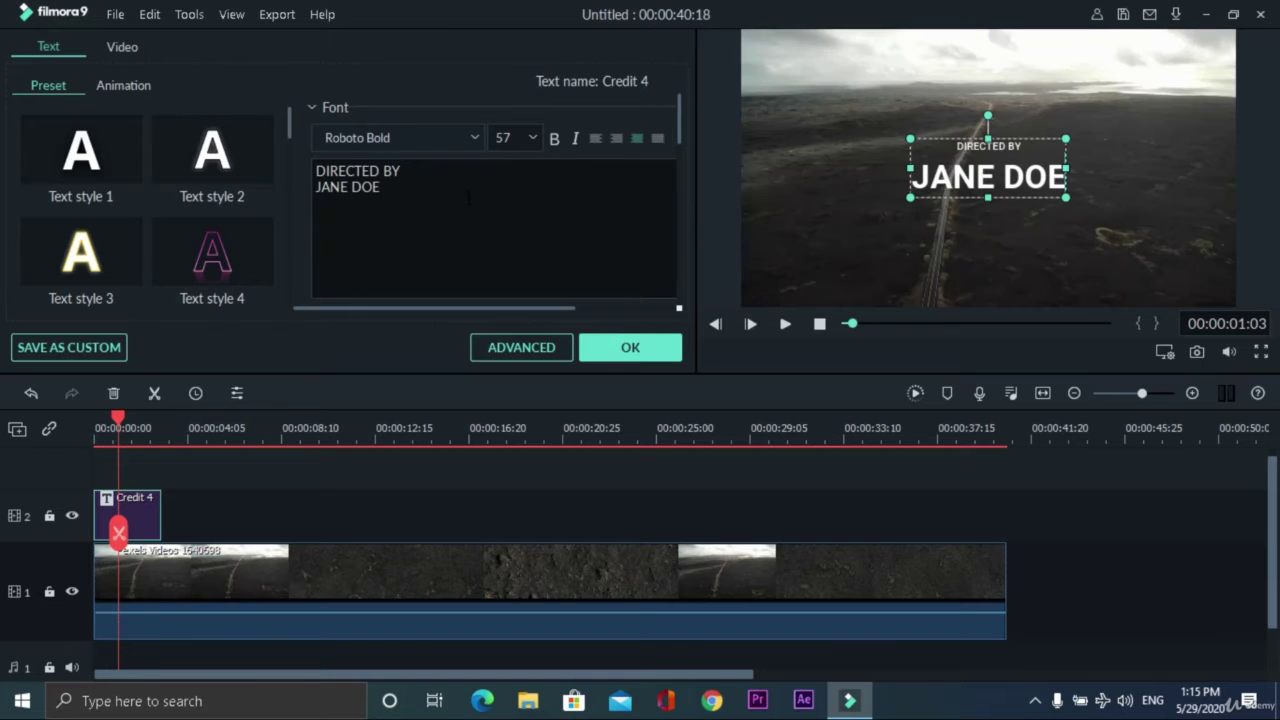
- Replace the title's placeholder name with the director's name and enlarge the text in the preview
{"action": "key", "text": "BackSpace"}
{"action": "key", "text": "BackSpace"}
{"action": "key", "text": "BackSpace"}
{"action": "key", "text": "BackSpace"}
{"action": "key", "text": "BackSpace"}
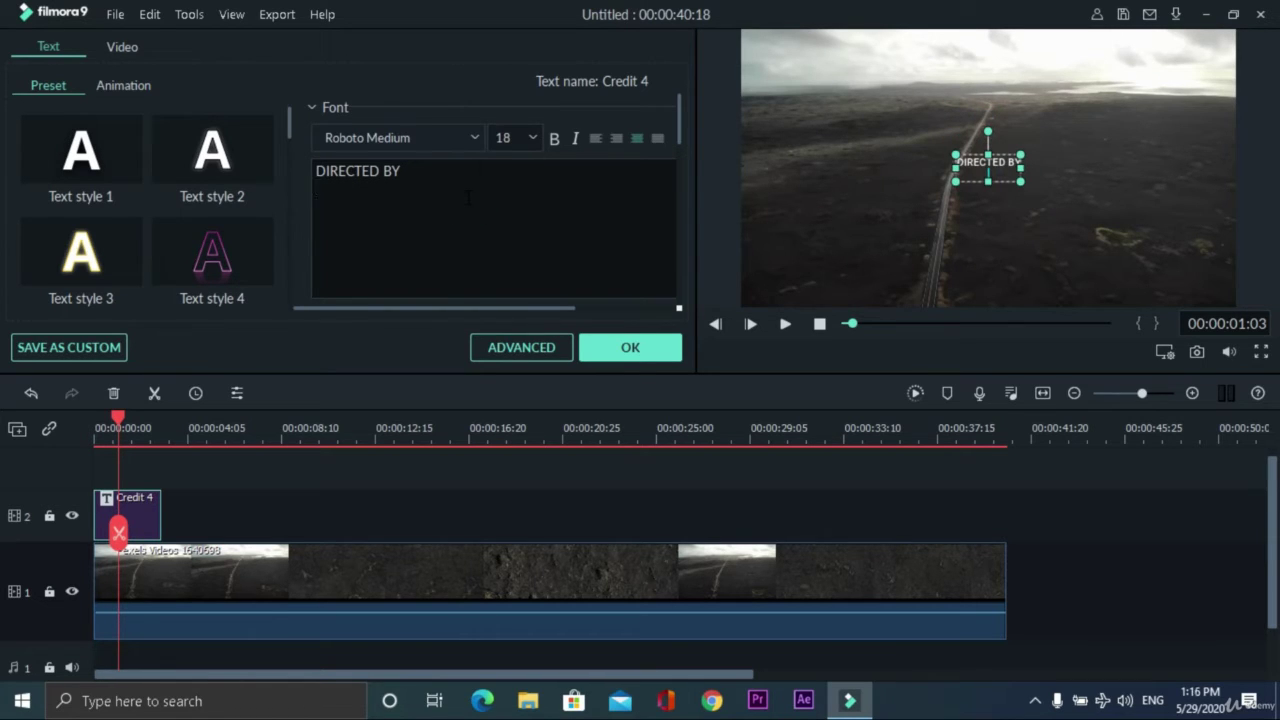
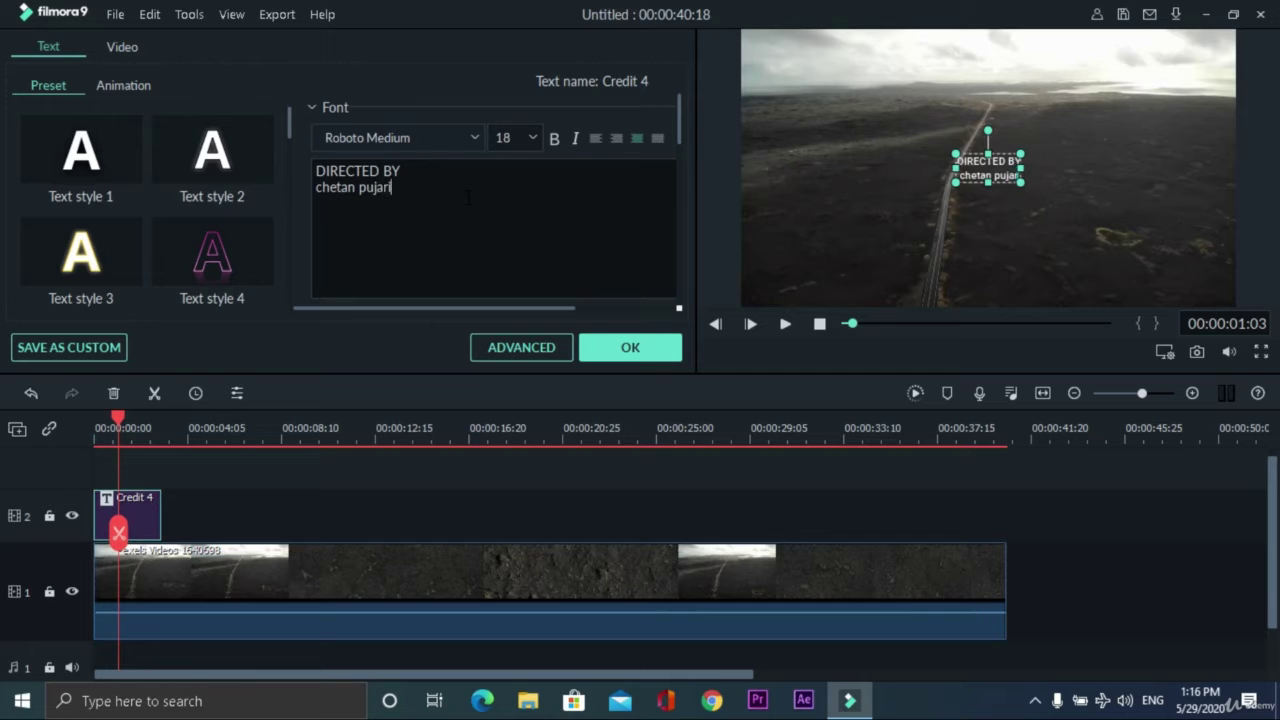
{"action": "left_click", "coordinate": [630, 347]}
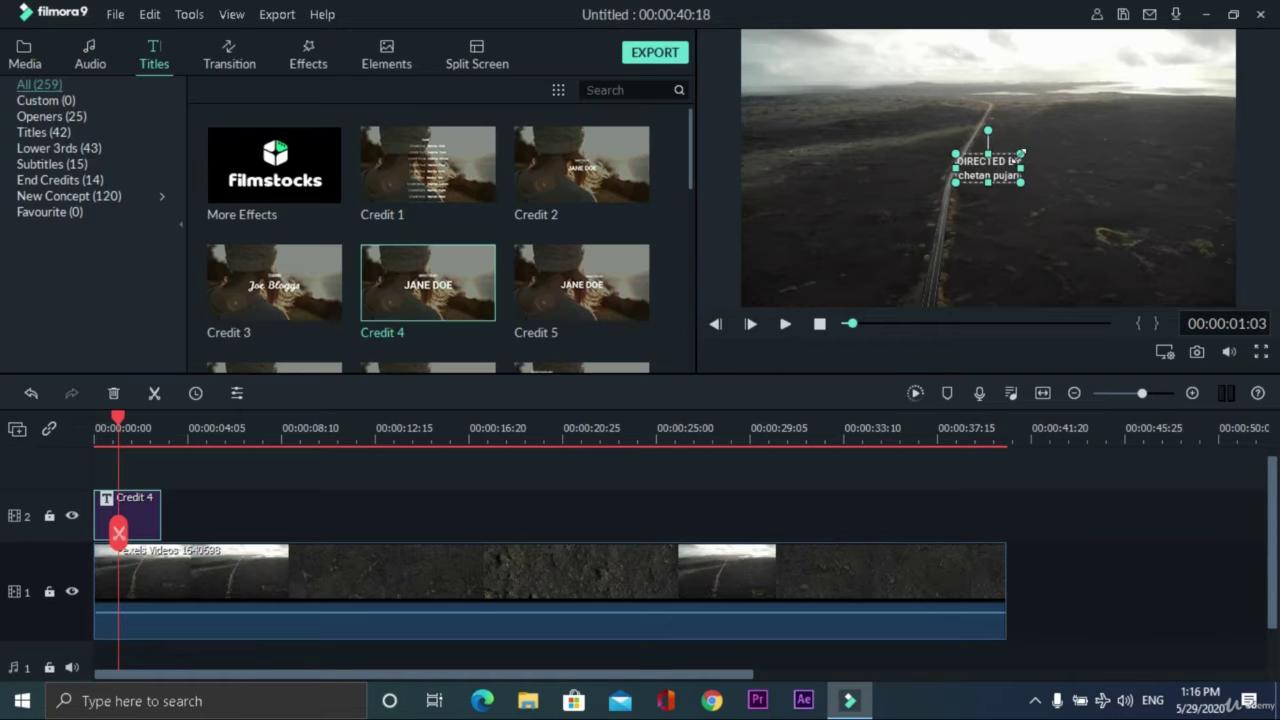
{"action": "left_click_drag", "start_coordinate": [1020, 154], "coordinate": [1086, 125]}
{"action": "double_click", "coordinate": [1033, 168]}
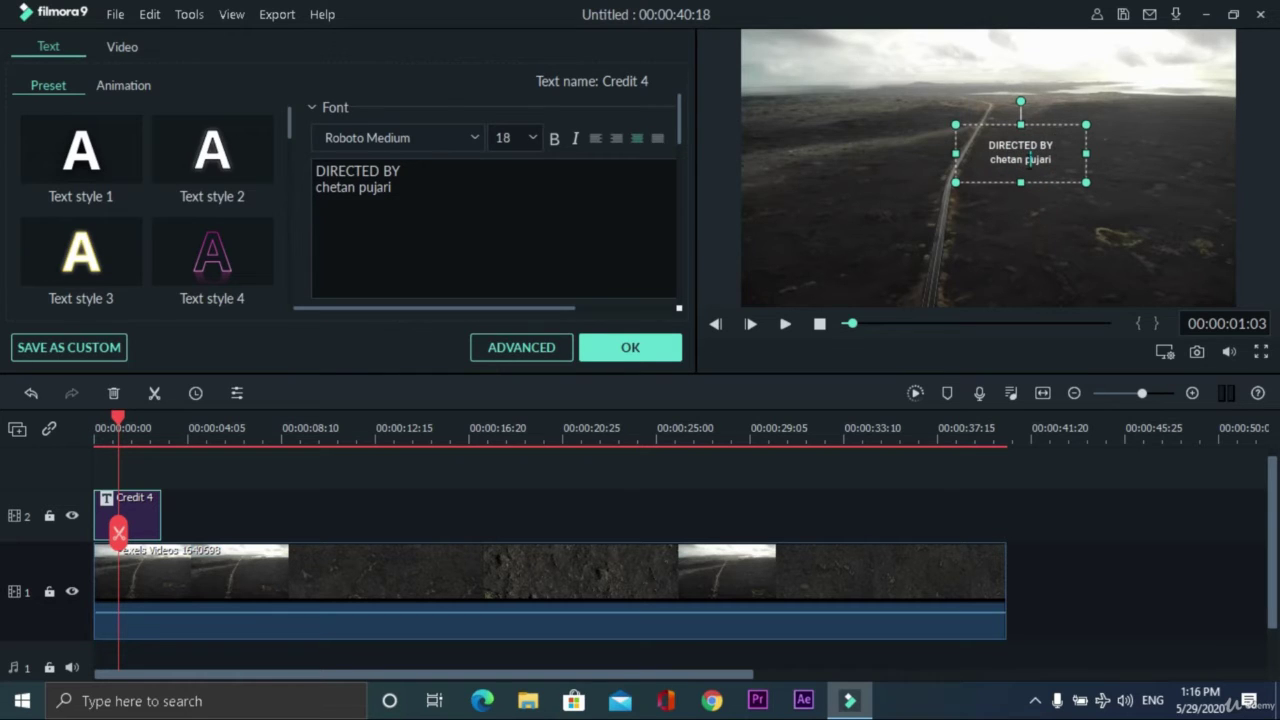
- Set the title text to size 64 in the Segoe UI Black font
{"action": "left_click", "coordinate": [532, 136]}
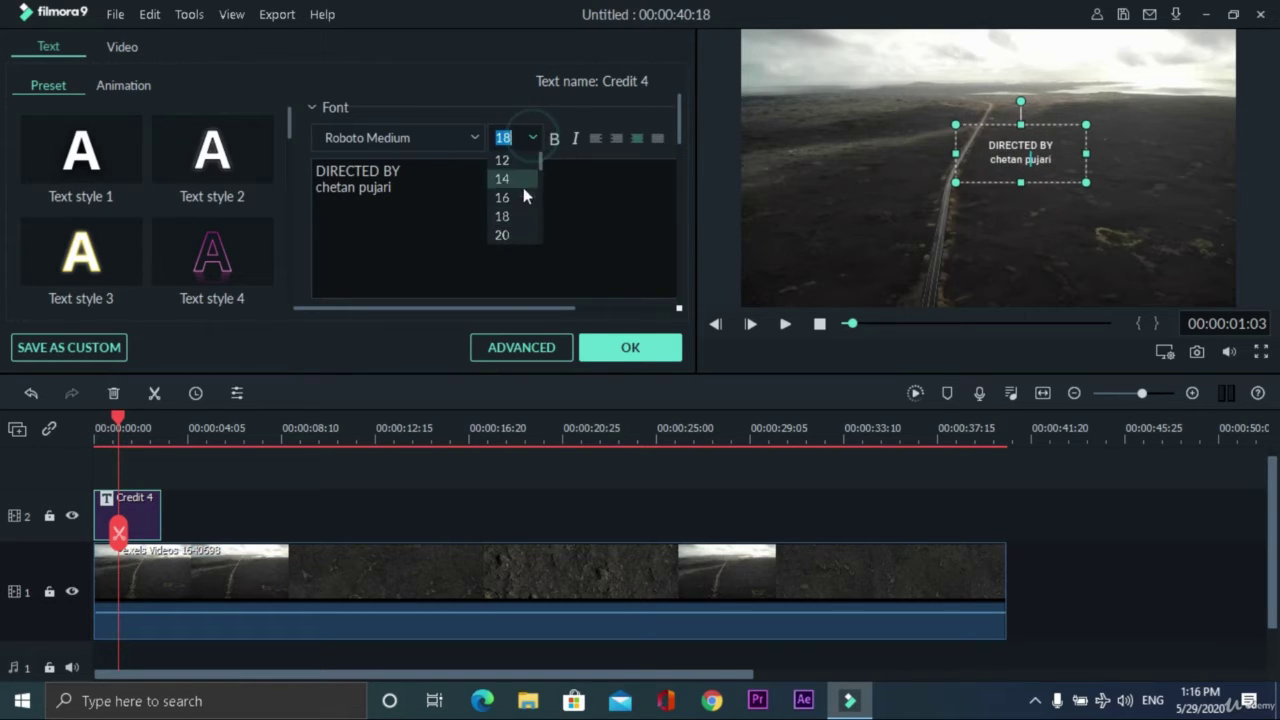
{"action": "scroll", "coordinate": [511, 218], "scroll_direction": "down", "scroll_amount": 3}
{"action": "left_click", "coordinate": [503, 218]}
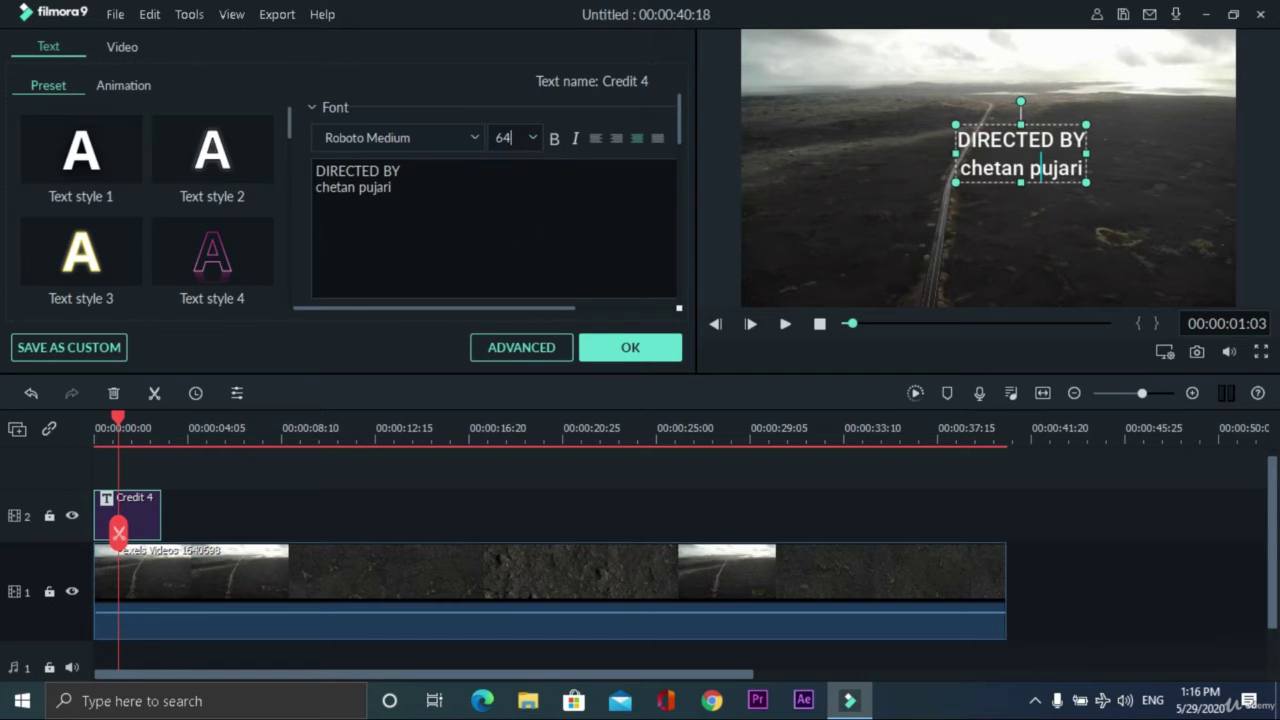
{"action": "left_click", "coordinate": [471, 137]}
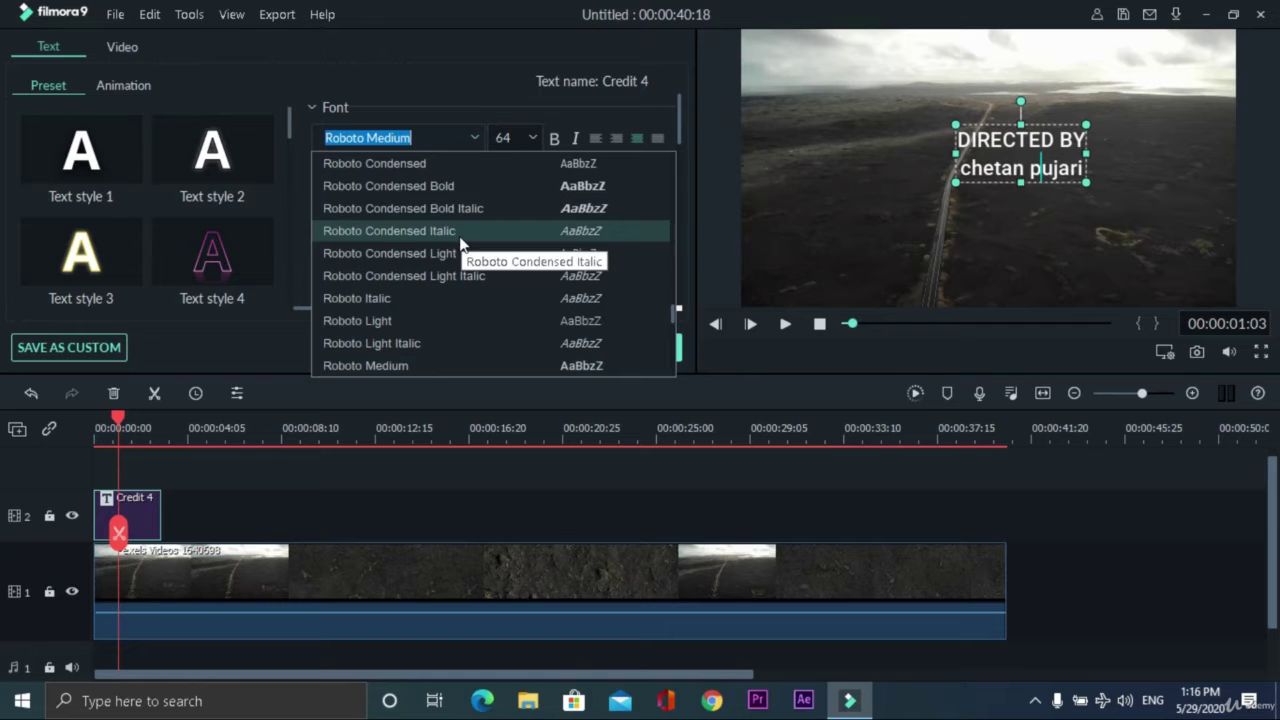
{"action": "scroll", "coordinate": [459, 236], "scroll_direction": "down", "scroll_amount": 6}
{"action": "left_click", "coordinate": [479, 340]}
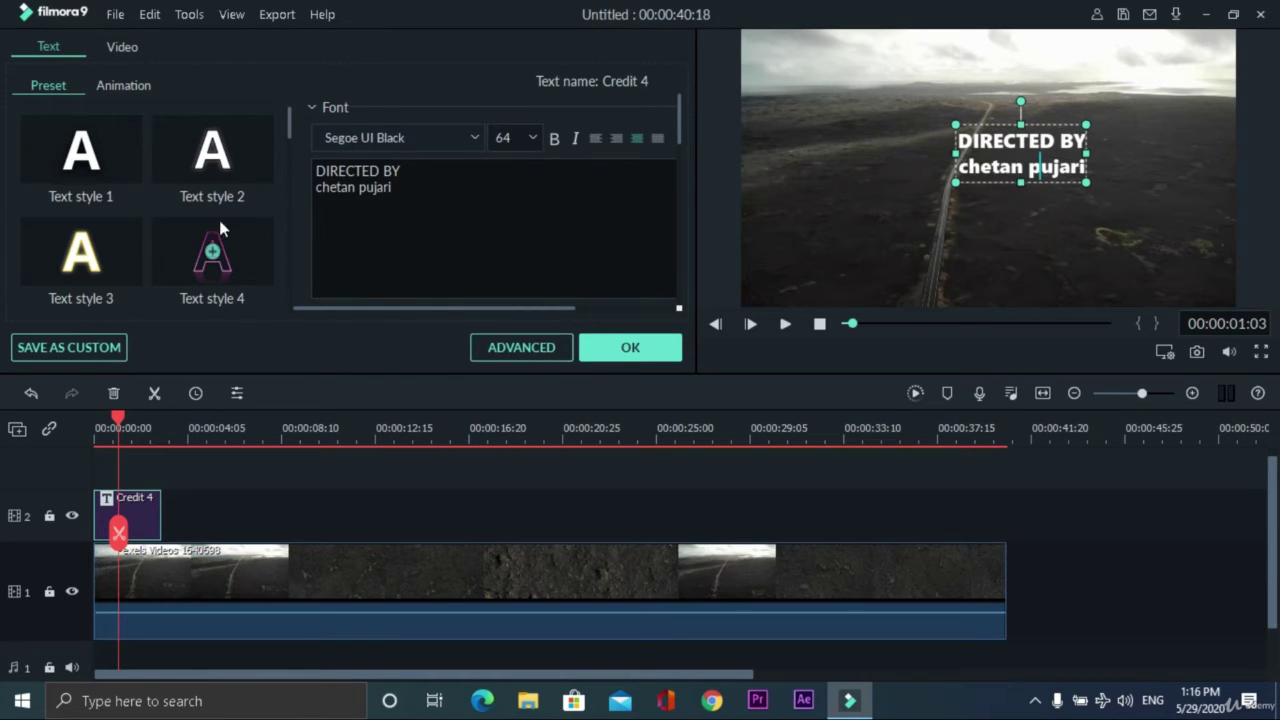
{"action": "scroll", "coordinate": [177, 240], "scroll_direction": "down", "scroll_amount": 8}
{"action": "scroll", "coordinate": [176, 234], "scroll_direction": "up", "scroll_amount": 8}
- Choose No Animation for the title, apply it, and play from the timeline start
{"action": "left_click", "coordinate": [124, 87]}
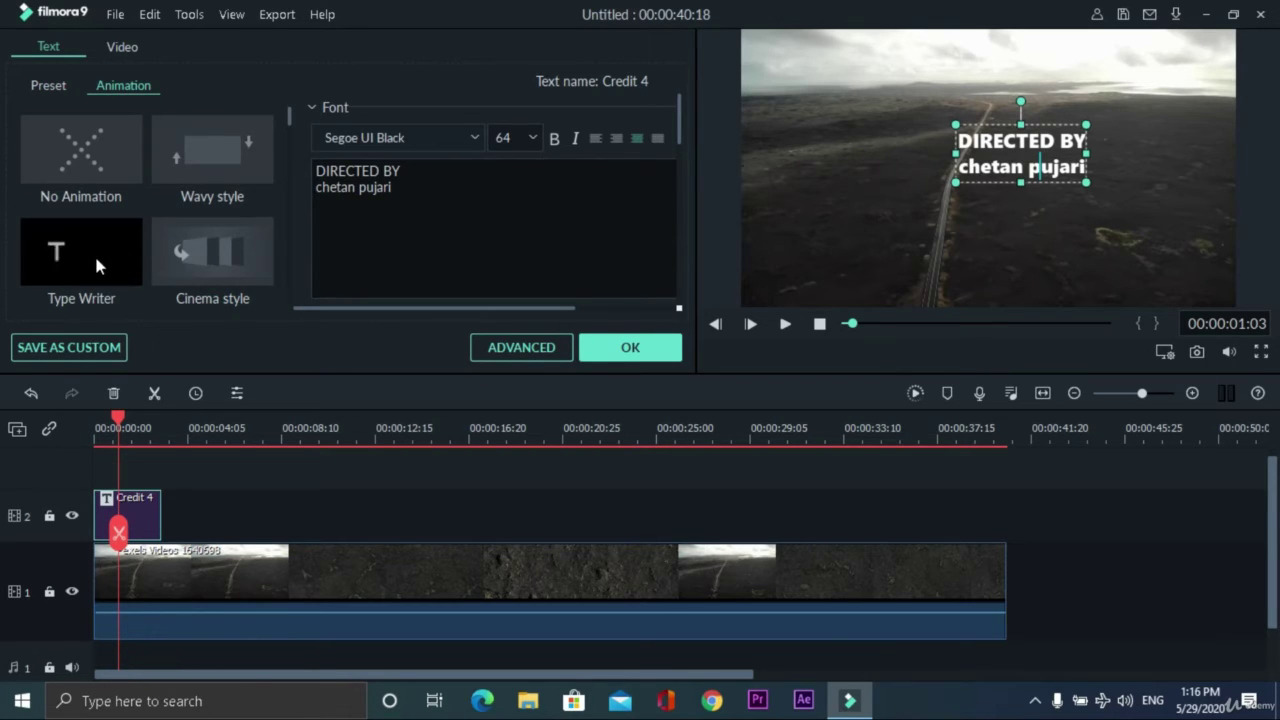
{"action": "double_click", "coordinate": [112, 170]}
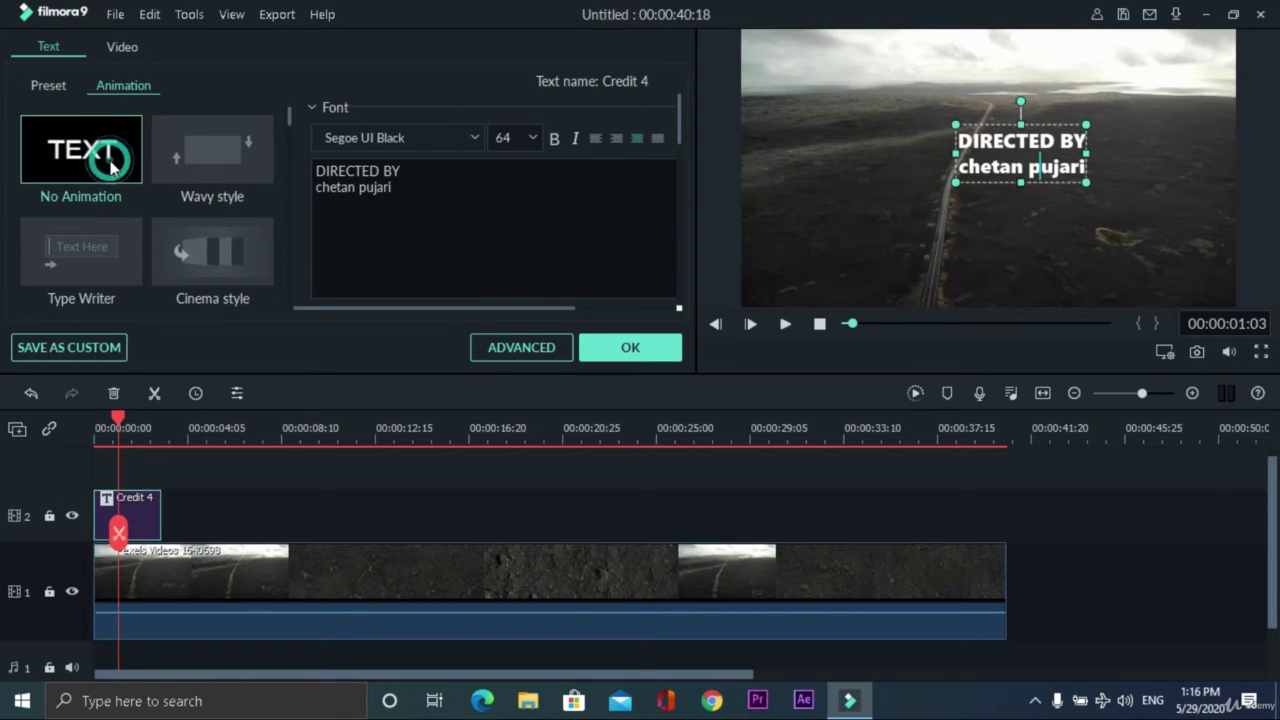
{"action": "left_click", "coordinate": [647, 350]}
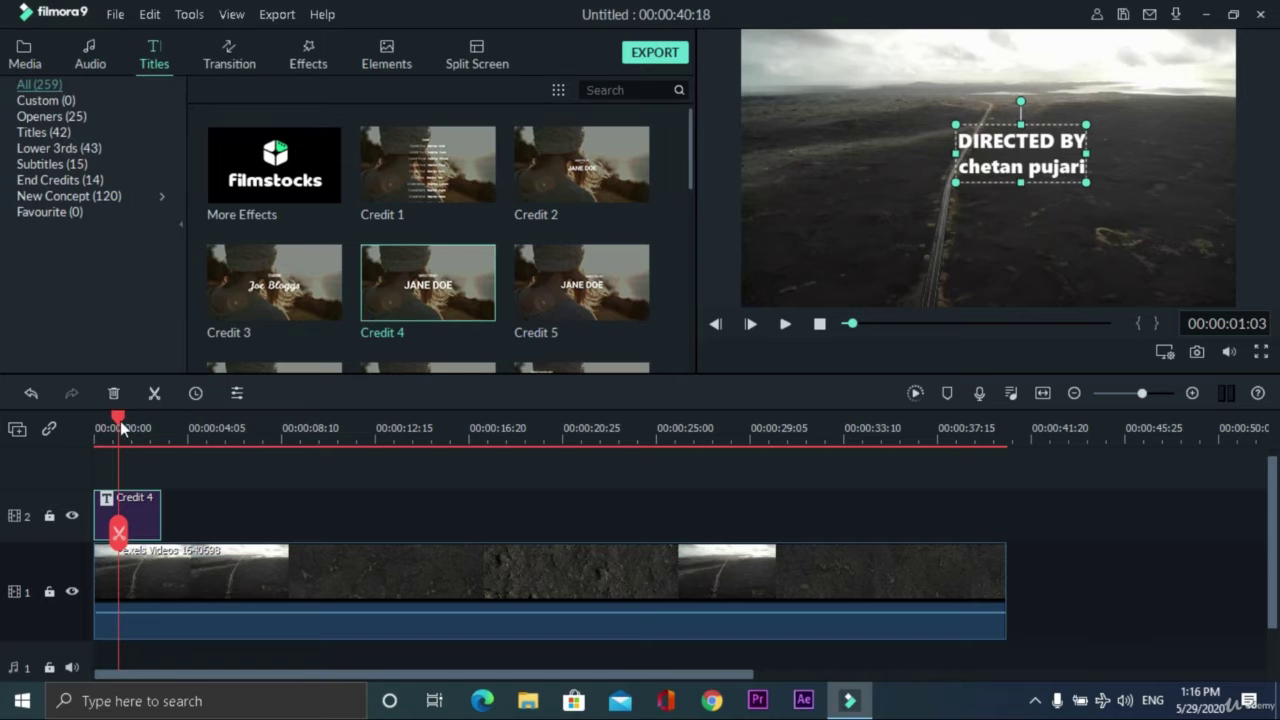
{"action": "left_click_drag", "start_coordinate": [120, 427], "coordinate": [95, 427]}
{"action": "left_click", "coordinate": [785, 323]}
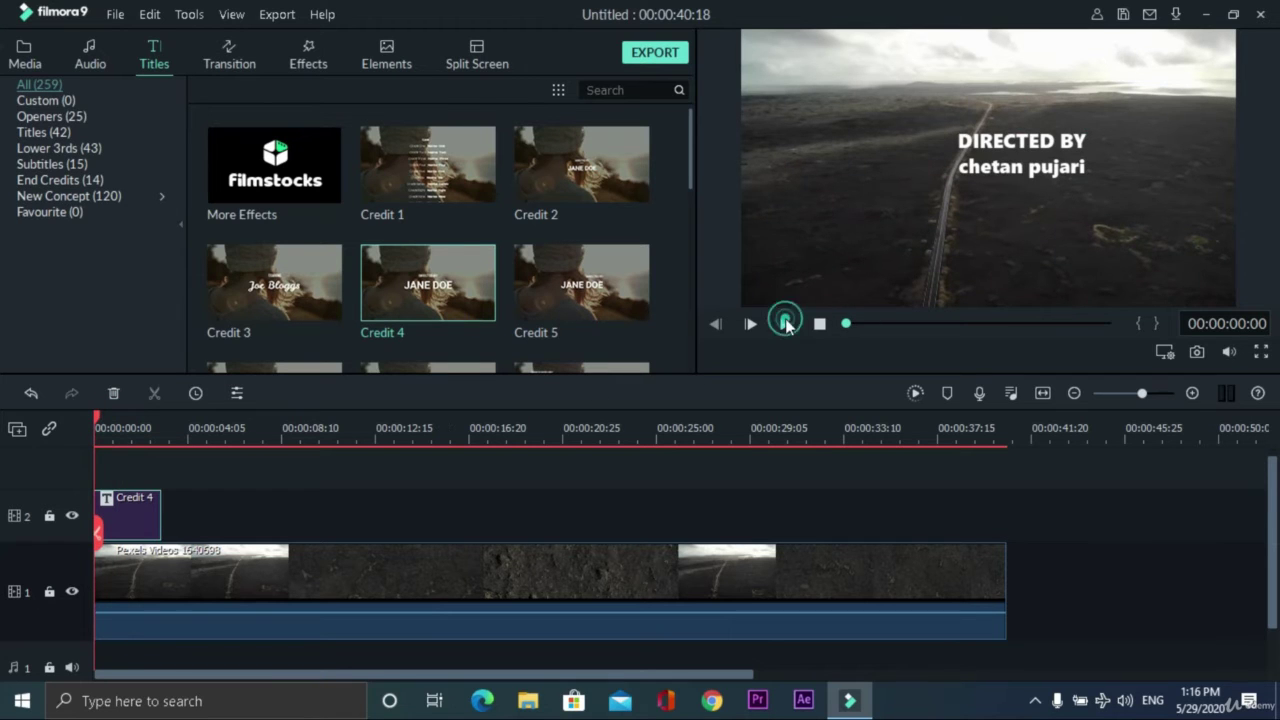
- Pause playback and add Credit 1 to the title track after the opening credit
{"action": "left_click", "coordinate": [786, 325]}
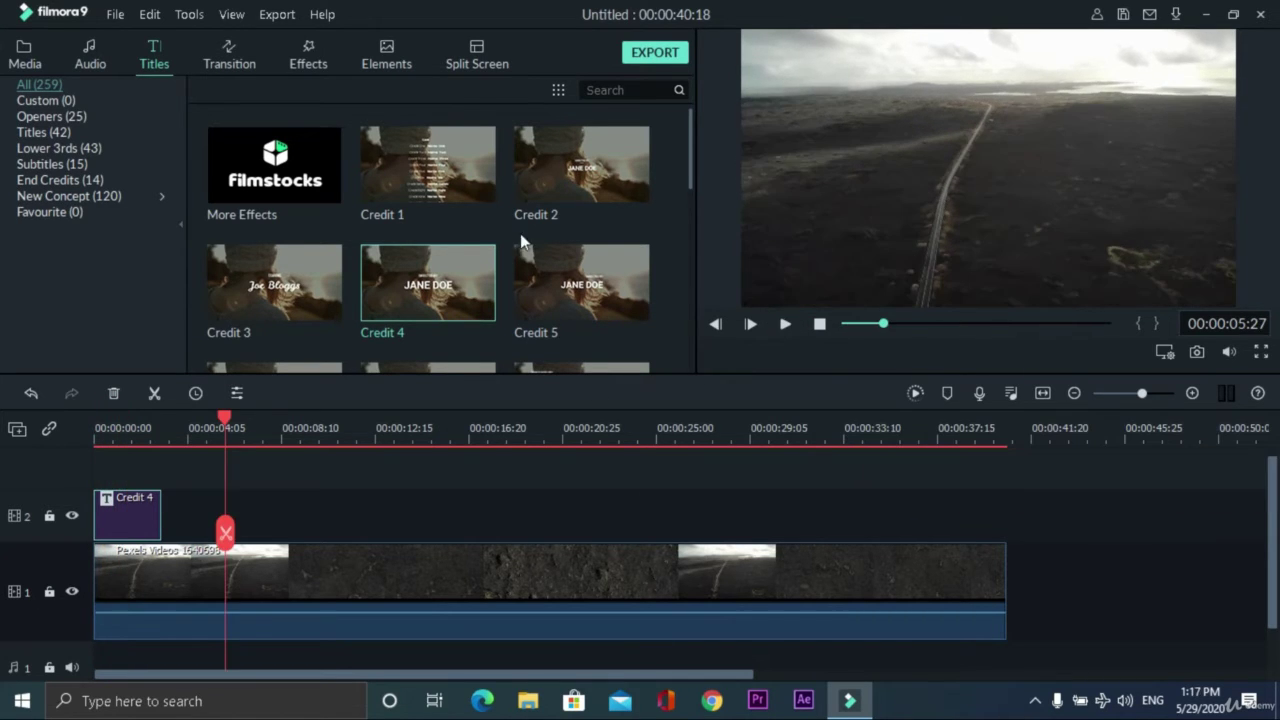
{"action": "left_click_drag", "start_coordinate": [467, 165], "coordinate": [224, 508]}
{"action": "left_click", "coordinate": [310, 427]}
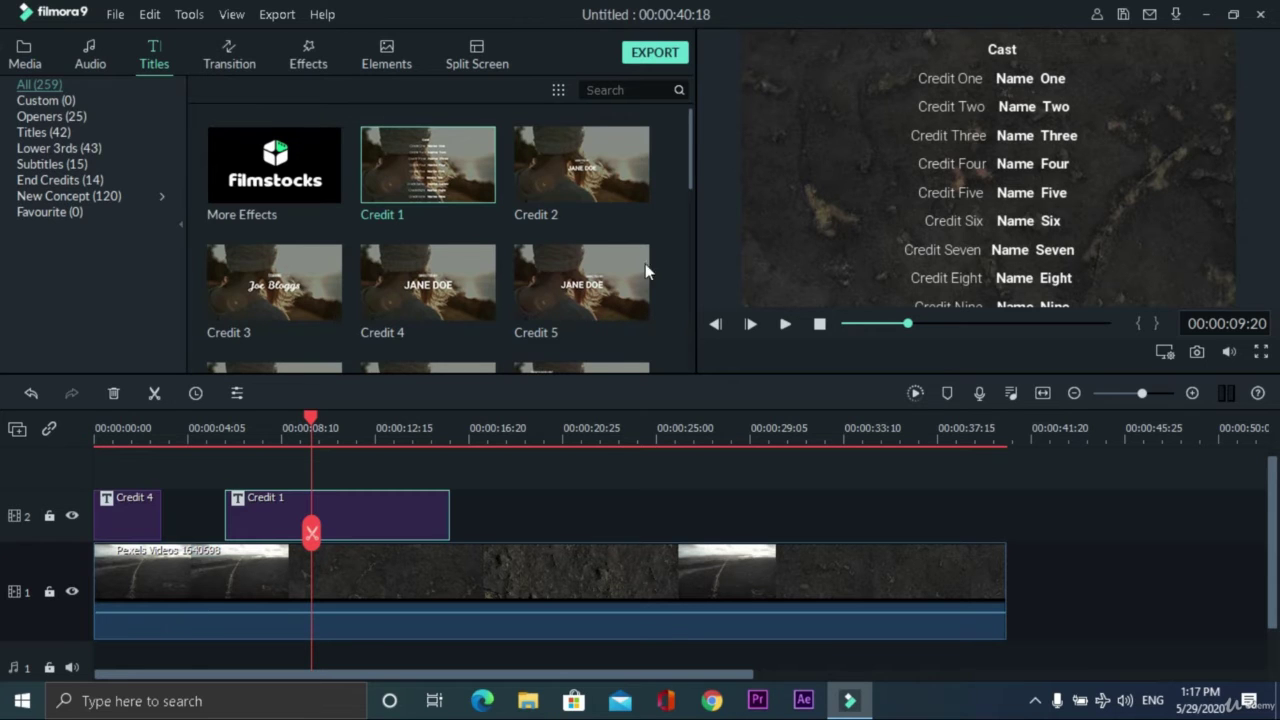
- Add Lower Third 5 near 18 seconds and review its caption text
{"action": "scroll", "coordinate": [365, 236], "scroll_direction": "down", "scroll_amount": 10}
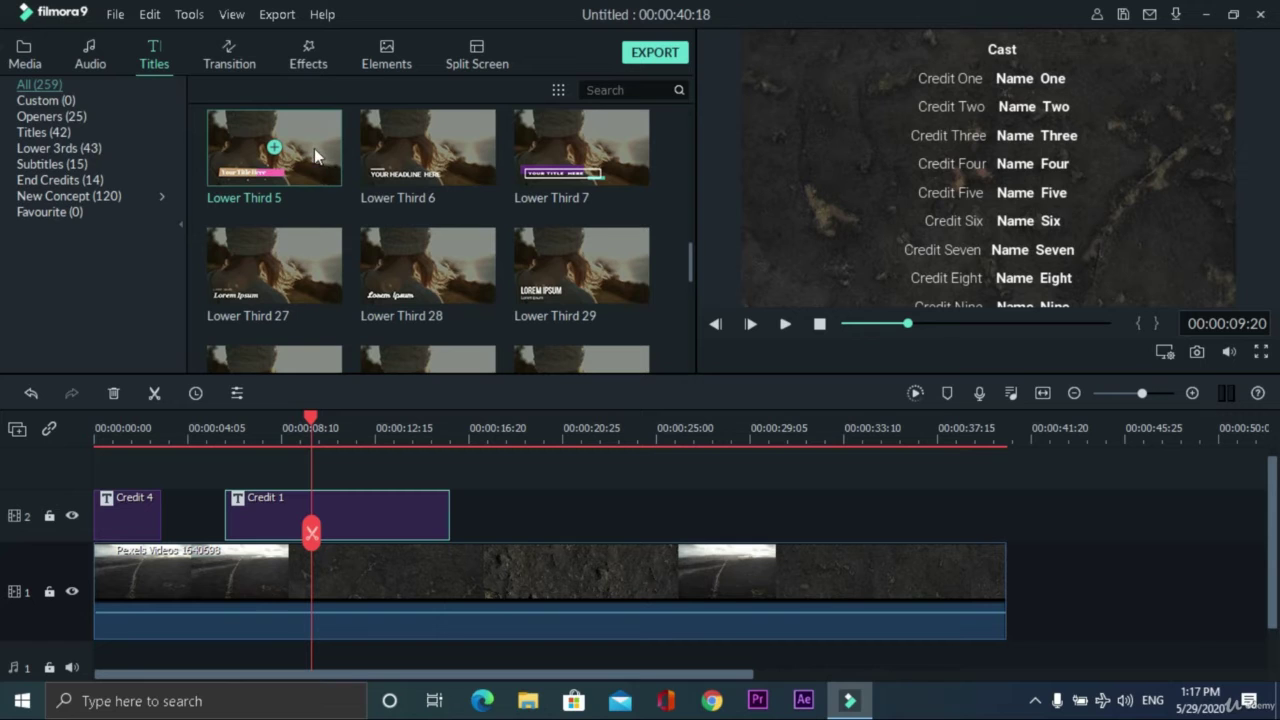
{"action": "left_click_drag", "start_coordinate": [329, 172], "coordinate": [530, 512]}
{"action": "left_click", "coordinate": [574, 518]}
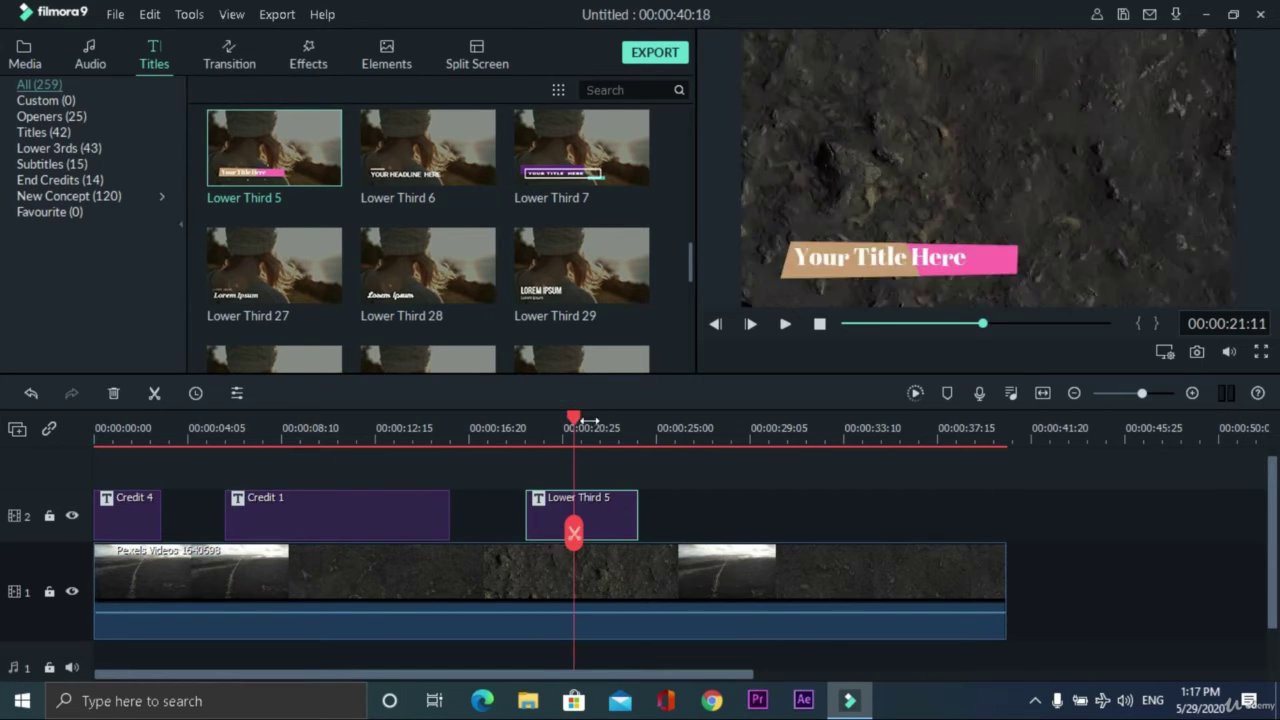
{"action": "left_click_drag", "start_coordinate": [577, 413], "coordinate": [563, 416]}
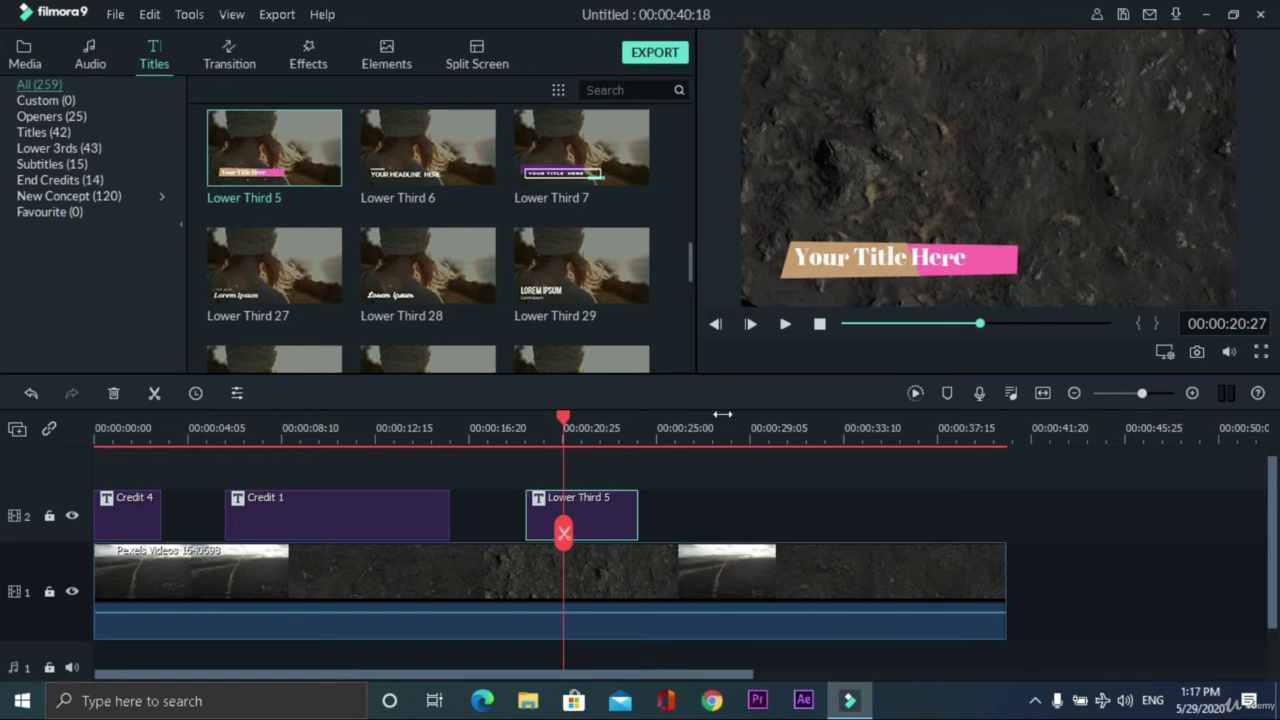
{"action": "double_click", "coordinate": [883, 257]}
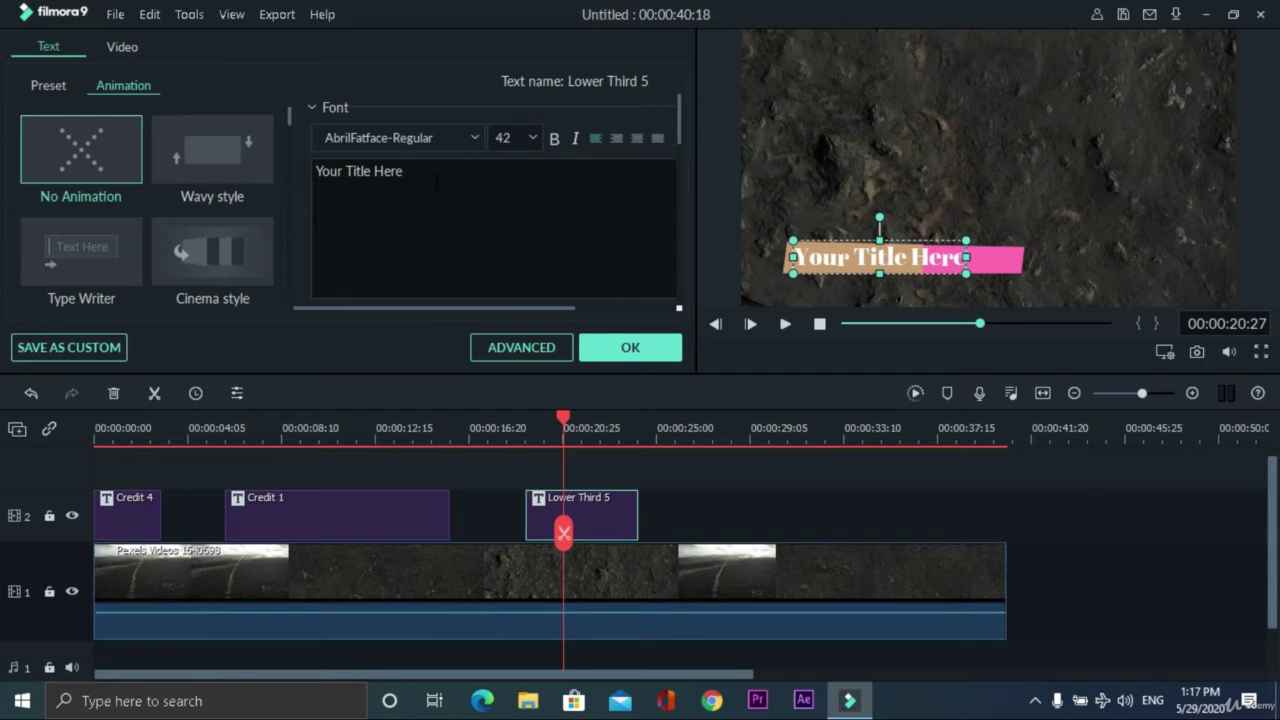
{"action": "left_click", "coordinate": [655, 355]}
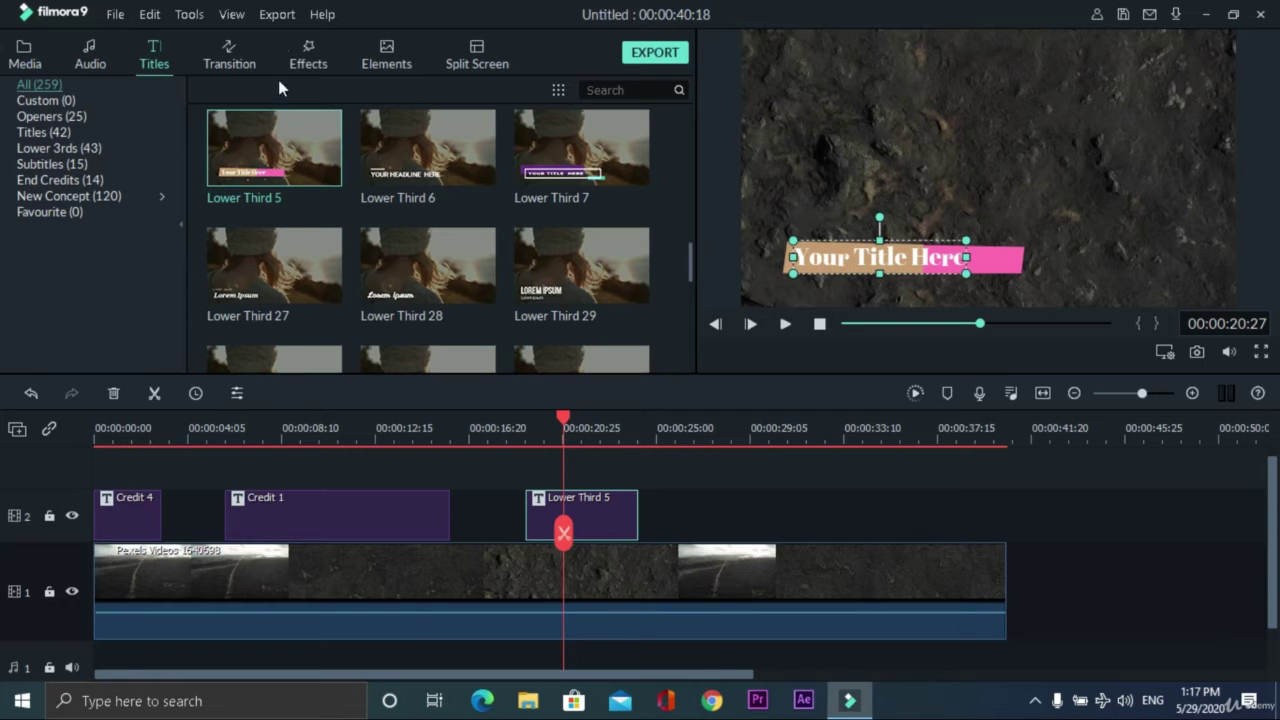
{"action": "left_click", "coordinate": [230, 62]}
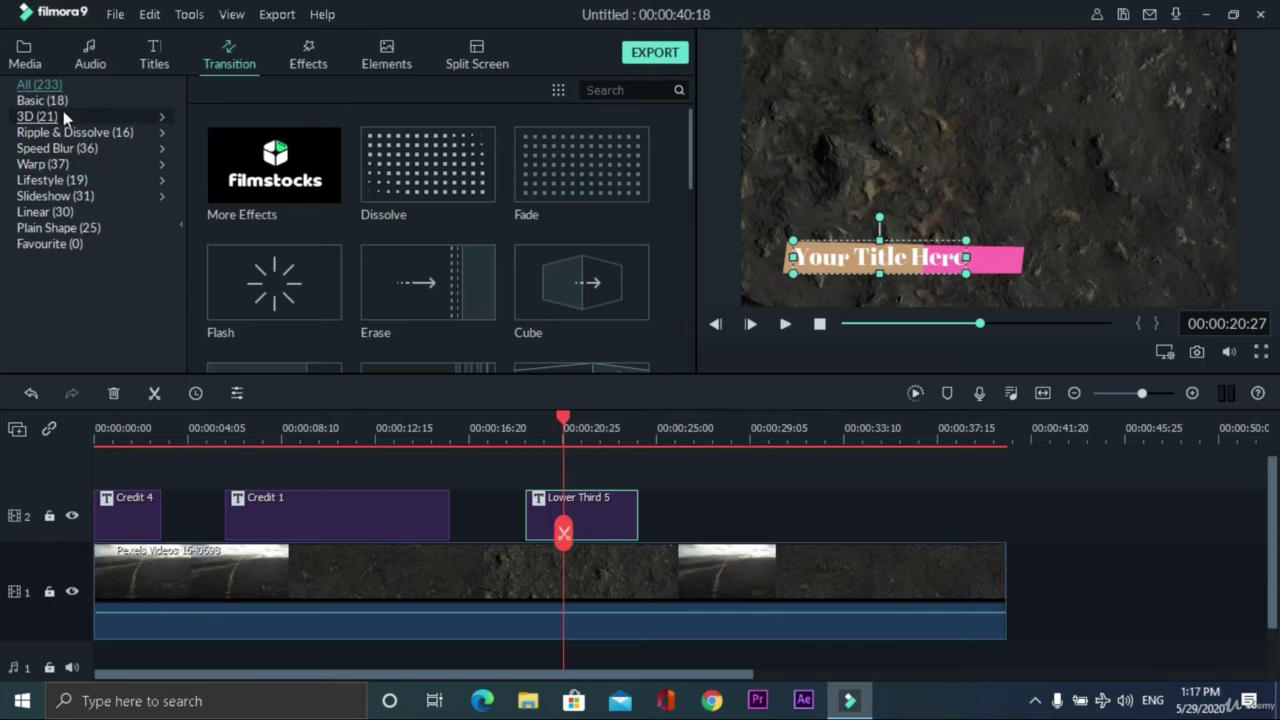
- Apply the Warp Zoom 3 transition to the lower third, then open the media import window
{"action": "left_click", "coordinate": [42, 164]}
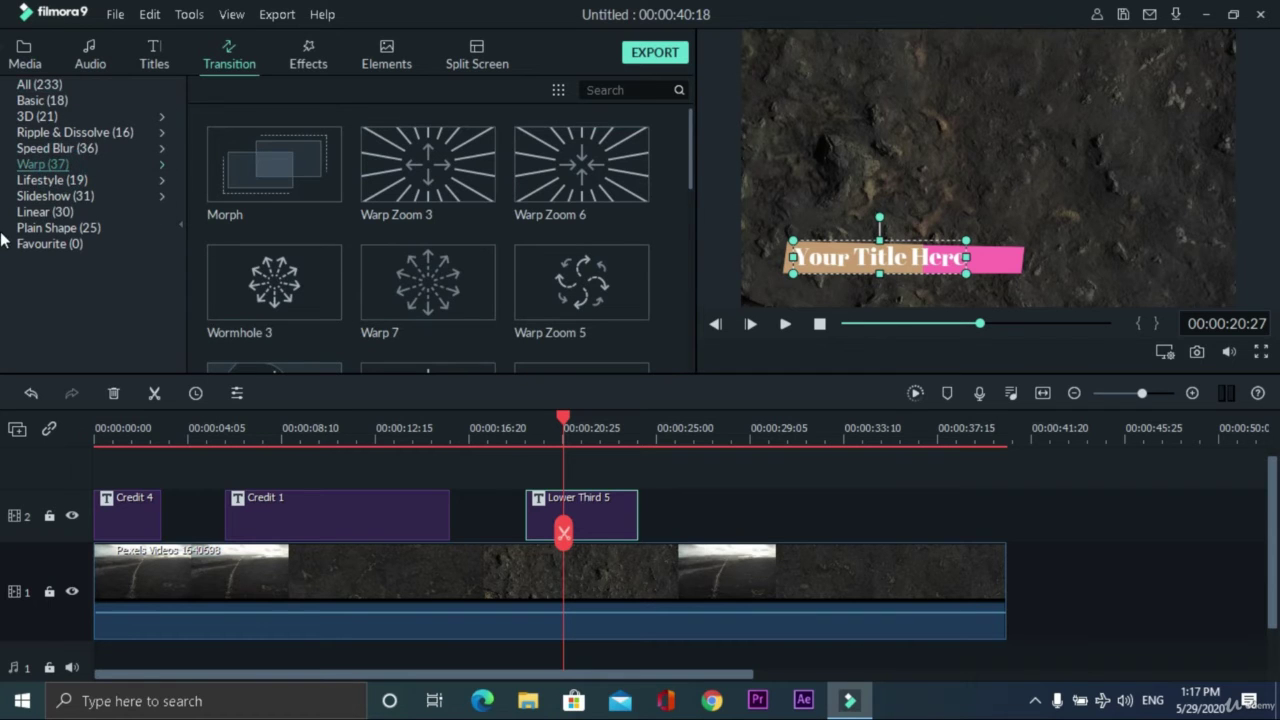
{"action": "left_click", "coordinate": [428, 164]}
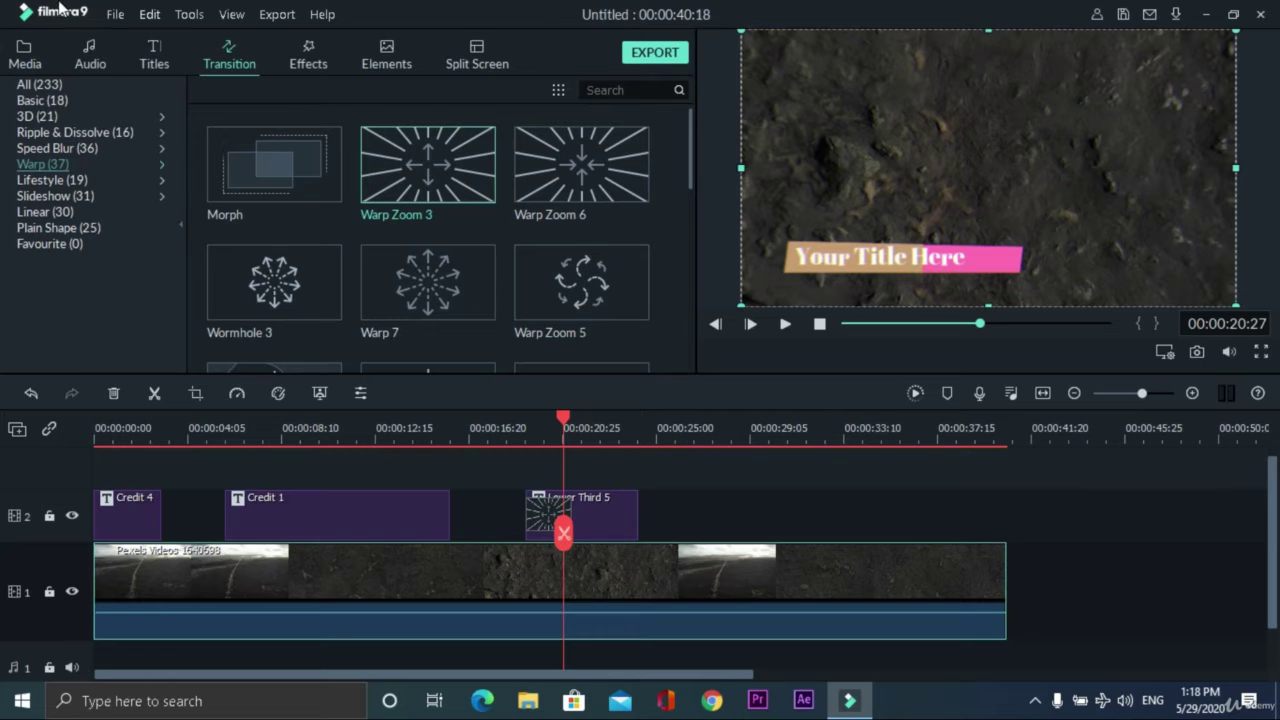
{"action": "left_click", "coordinate": [31, 65]}
{"action": "double_click", "coordinate": [480, 215]}
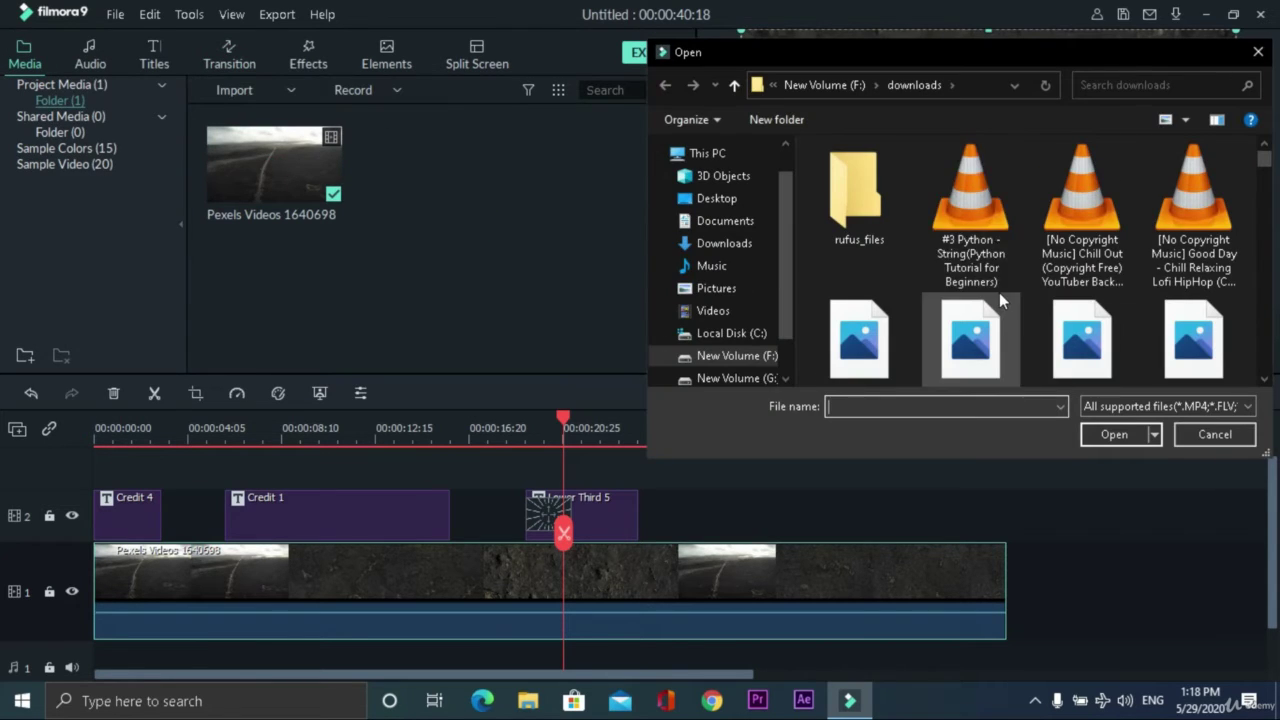
- Import Pexels Videos 2314024 from the Test clips folder on New Volume (F:)
{"action": "scroll", "coordinate": [999, 292], "scroll_direction": "down", "scroll_amount": 3}
{"action": "left_click", "coordinate": [737, 355]}
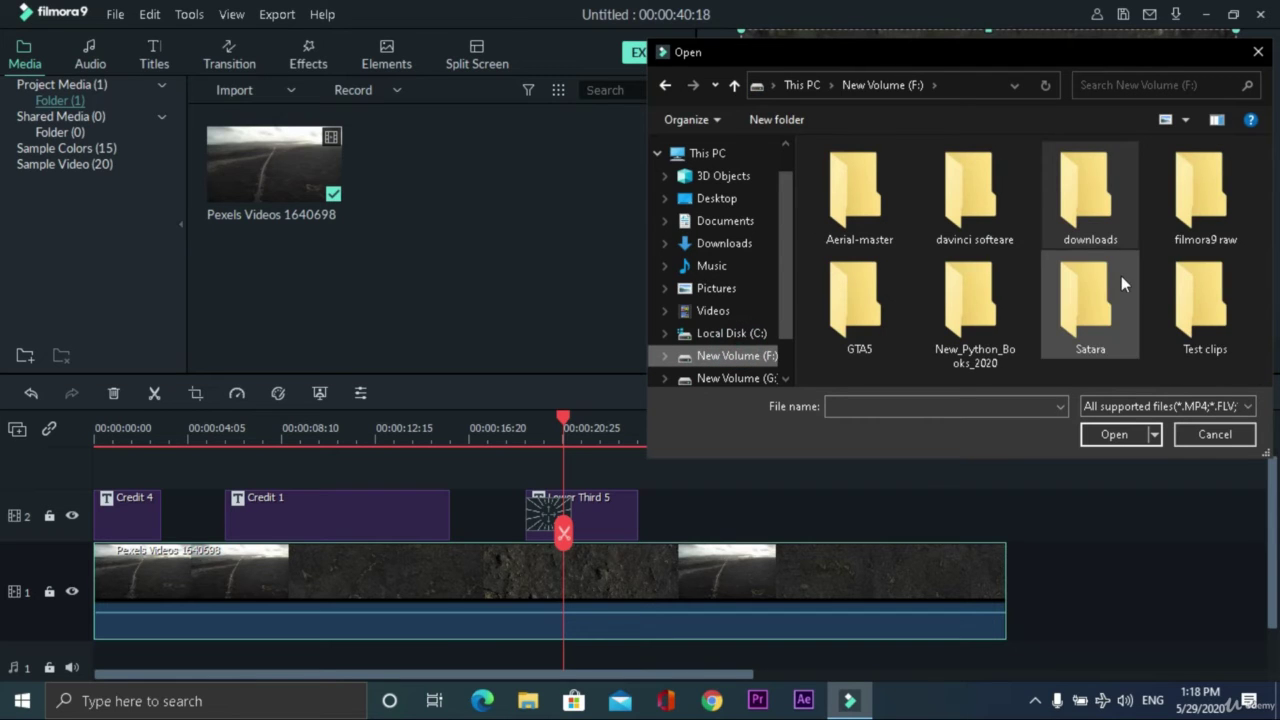
{"action": "double_click", "coordinate": [1208, 312]}
{"action": "left_click", "coordinate": [970, 200]}
{"action": "left_click_drag", "start_coordinate": [970, 200], "coordinate": [313, 312]}
{"action": "left_click", "coordinate": [1215, 434]}
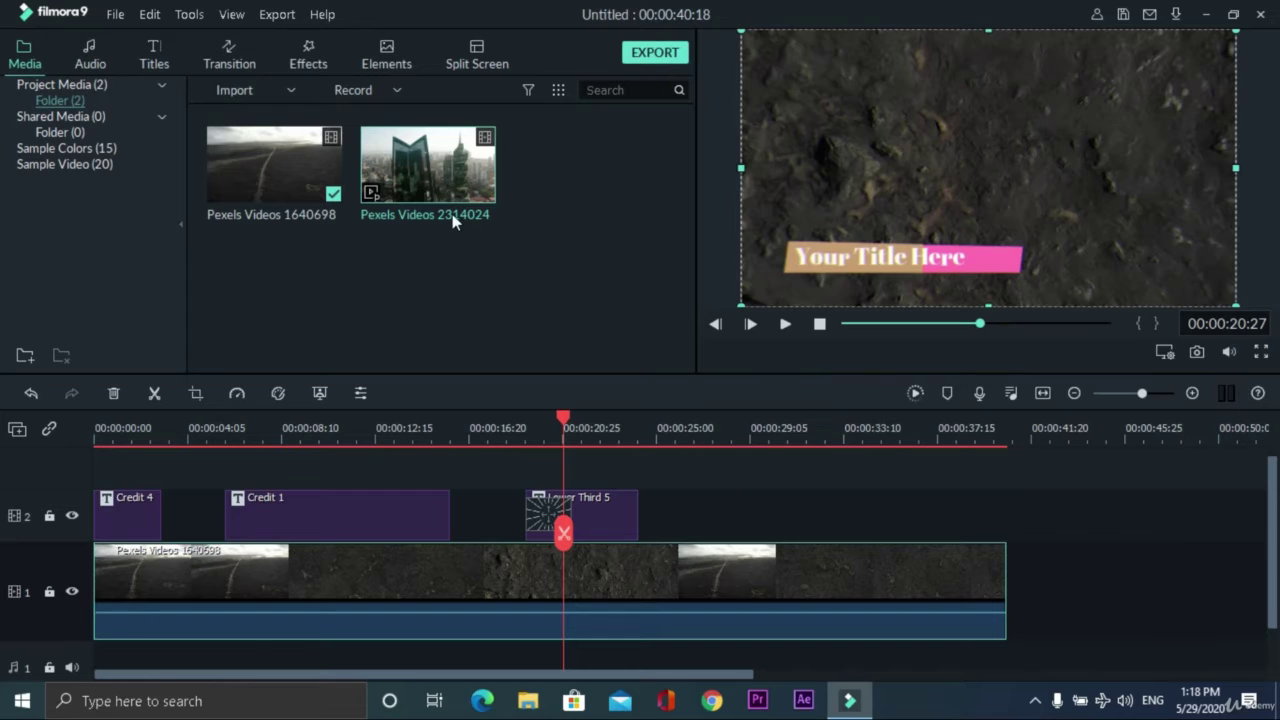
- Place the city clip after the road clip, put the transition at their junction, and preview
{"action": "left_click_drag", "start_coordinate": [465, 165], "coordinate": [1000, 586]}
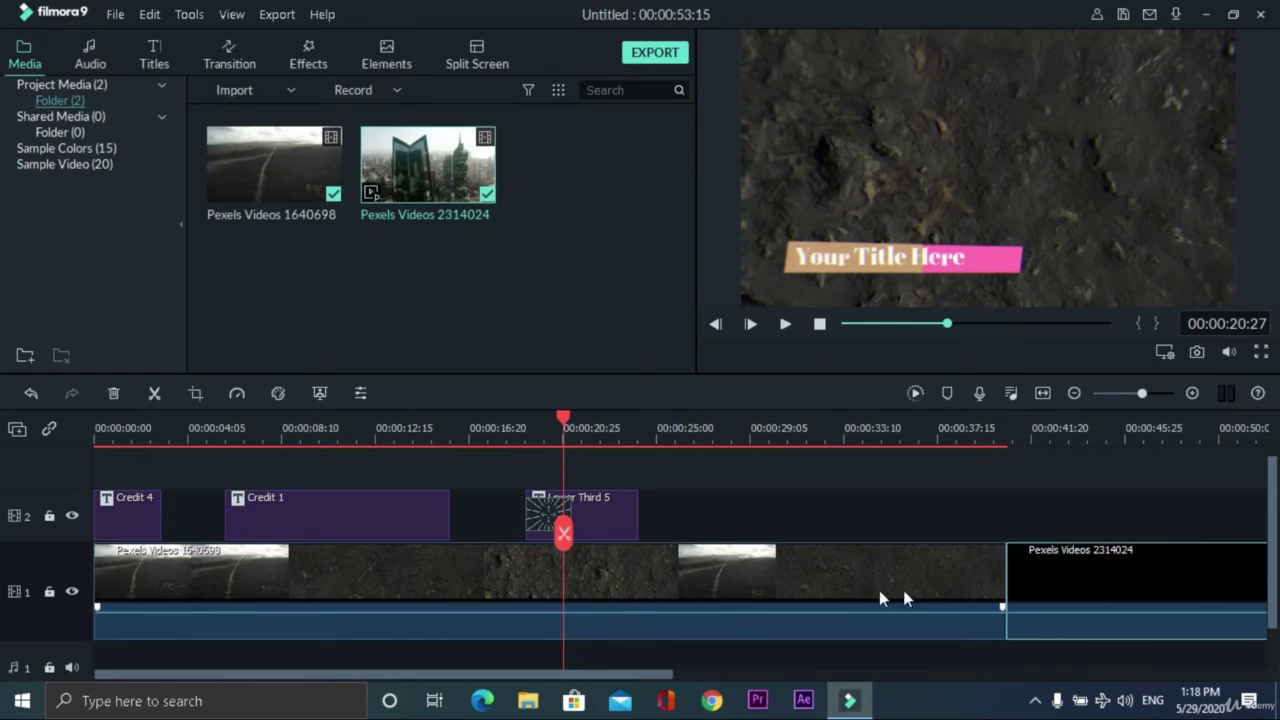
{"action": "left_click", "coordinate": [546, 510]}
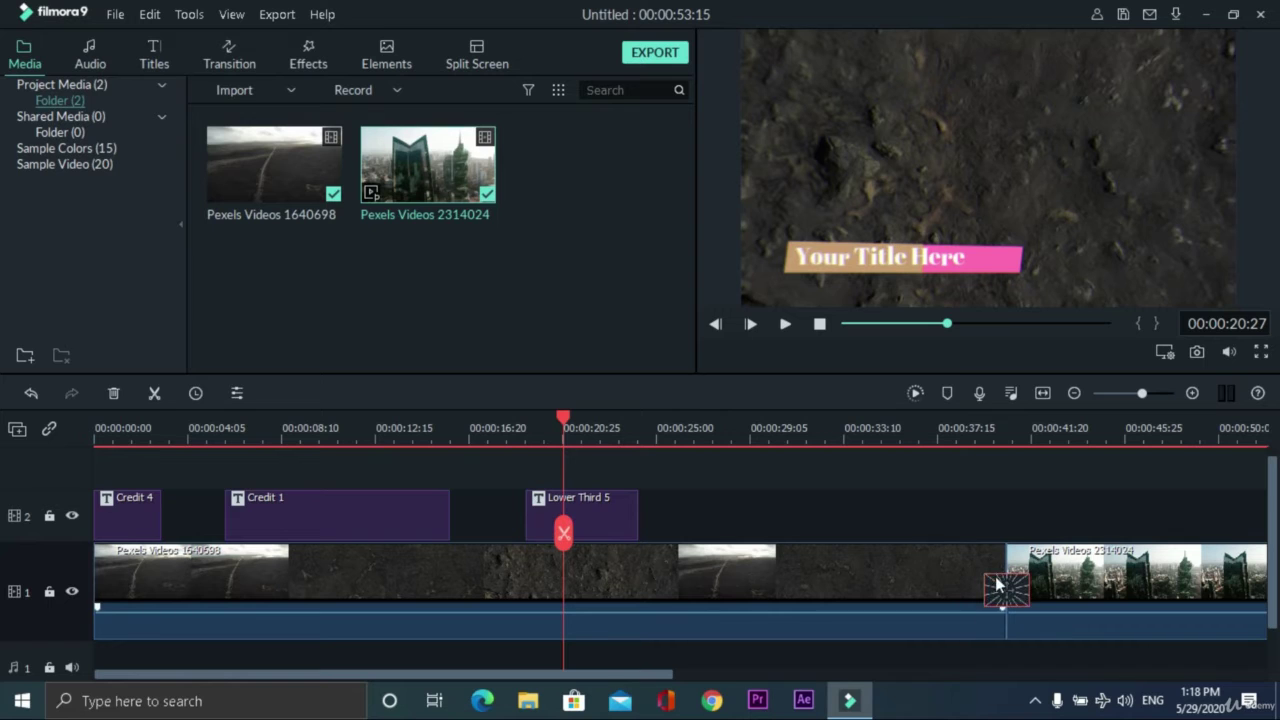
{"action": "left_click", "coordinate": [960, 428]}
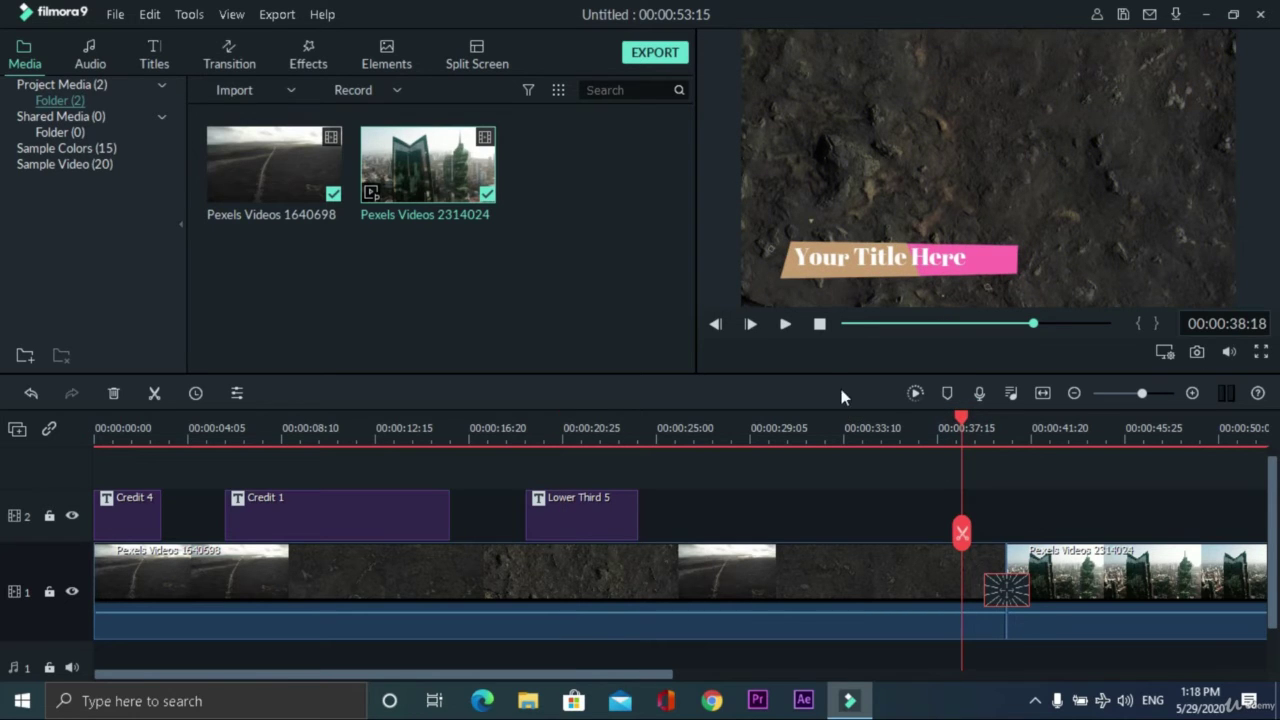
{"action": "left_click", "coordinate": [786, 325]}
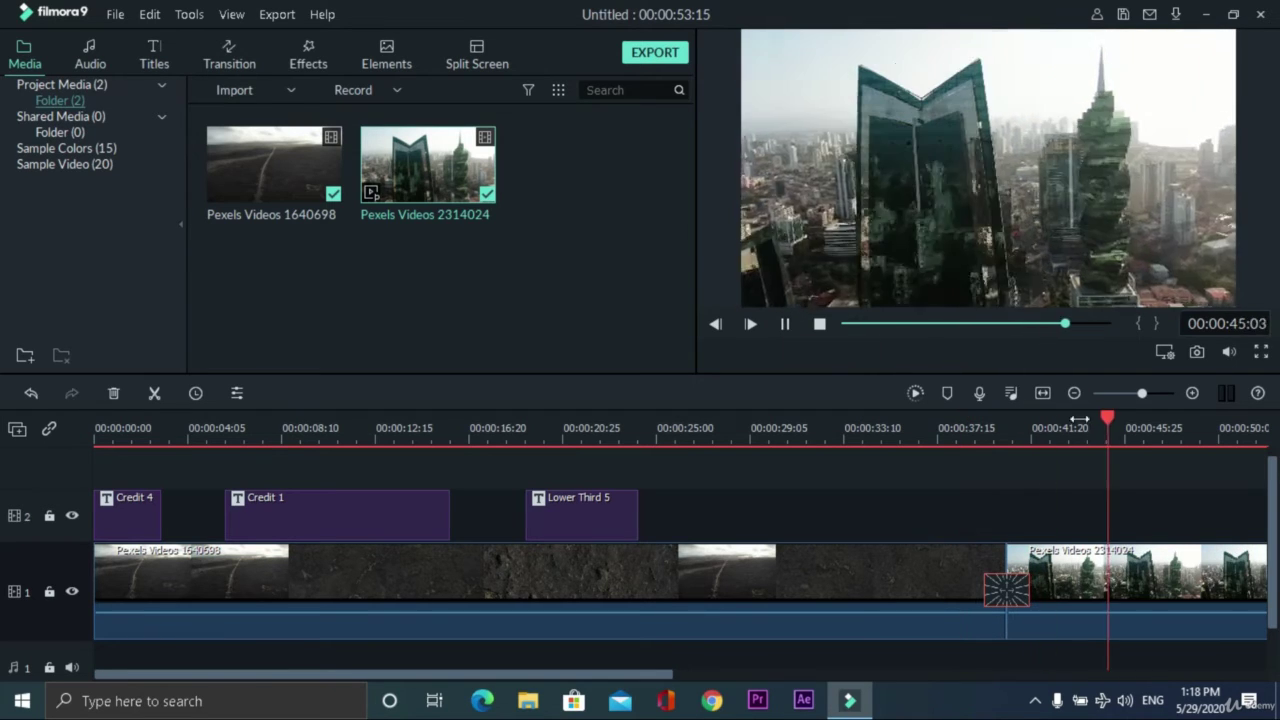
{"action": "left_click", "coordinate": [786, 324]}
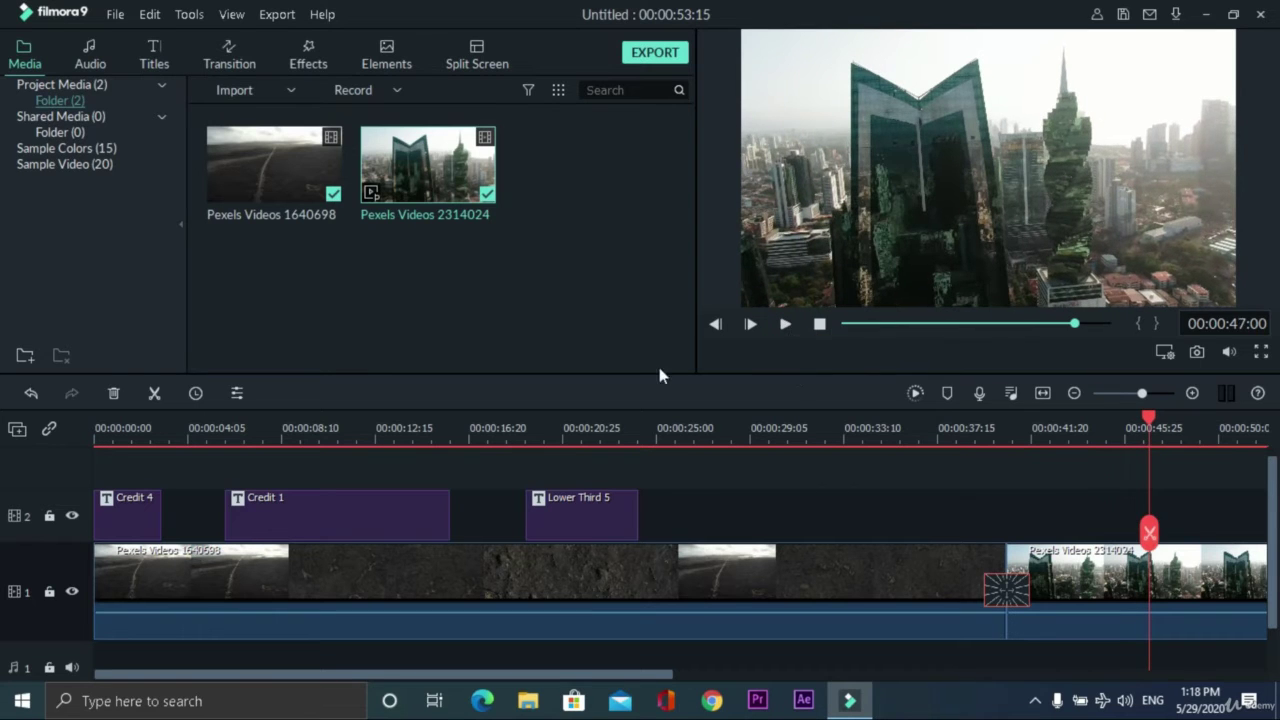
{"action": "left_click", "coordinate": [215, 47]}
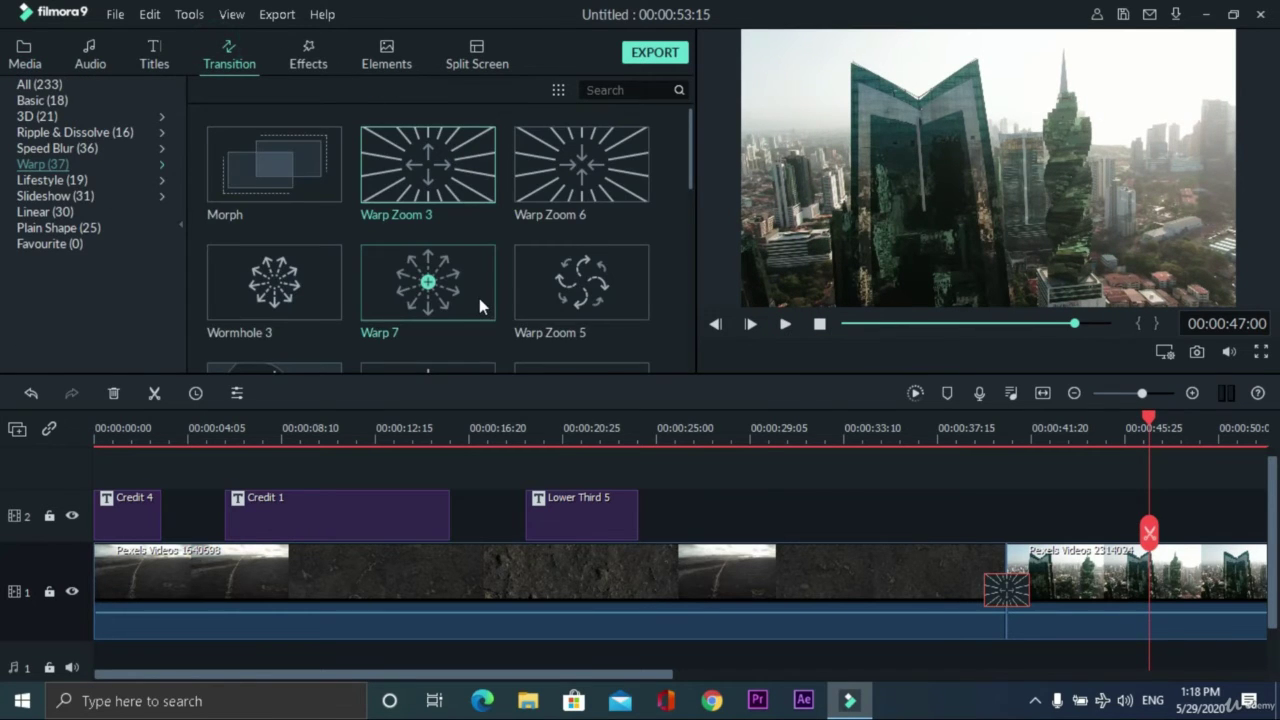
- Drag the 007 Series filter from Effects onto track 2 above the Pexels Videos 2314024 clip
{"action": "left_click", "coordinate": [308, 55]}
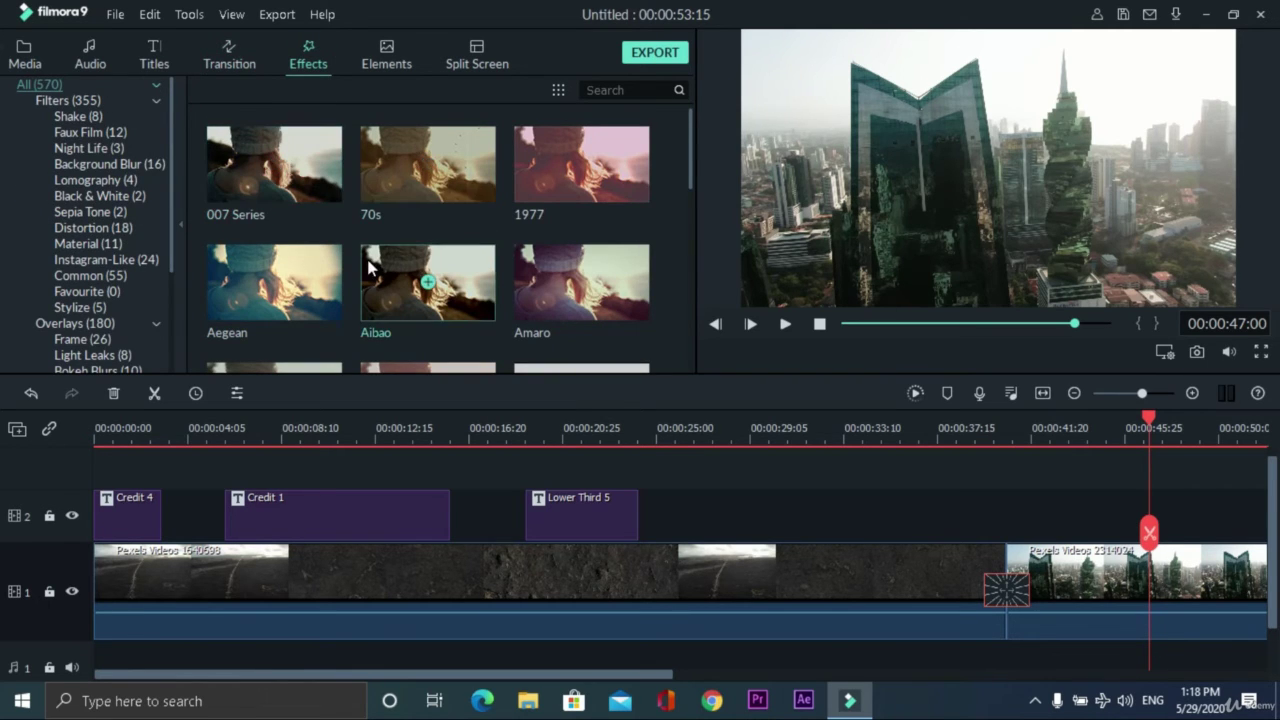
{"action": "left_click_drag", "start_coordinate": [309, 156], "coordinate": [1015, 530]}
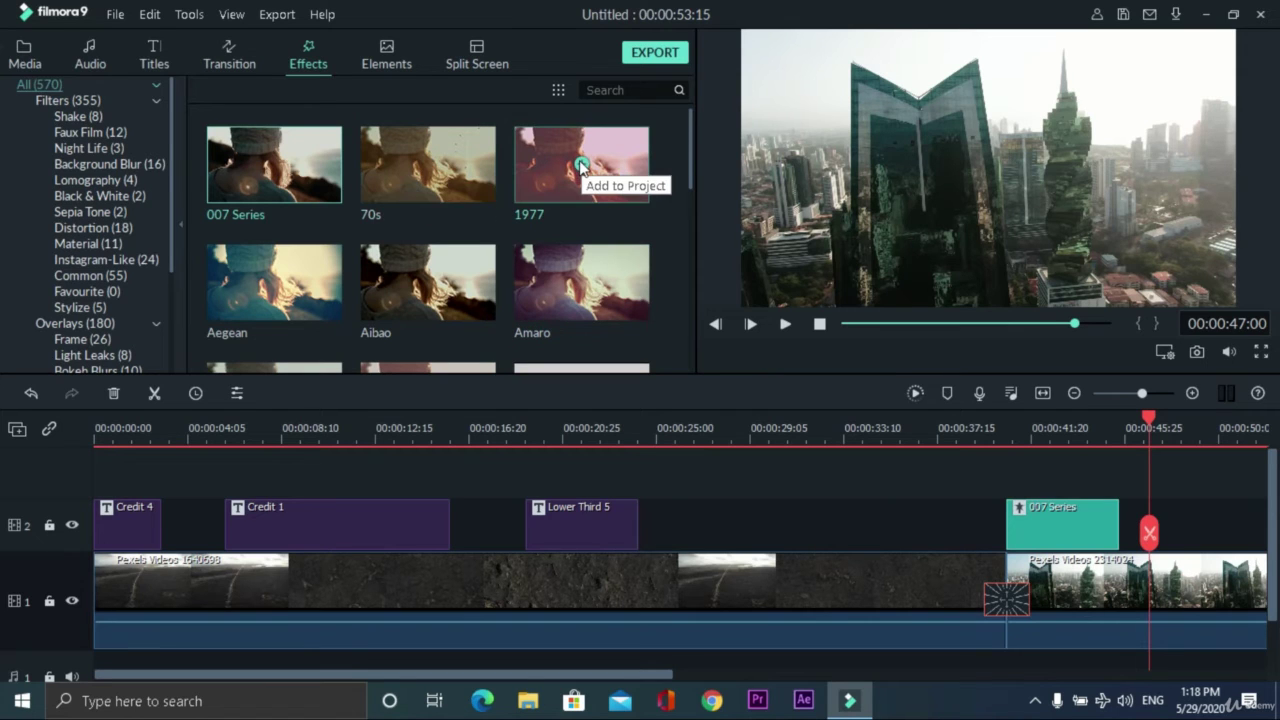
{"action": "scroll", "coordinate": [385, 290], "scroll_direction": "down", "scroll_amount": 5}
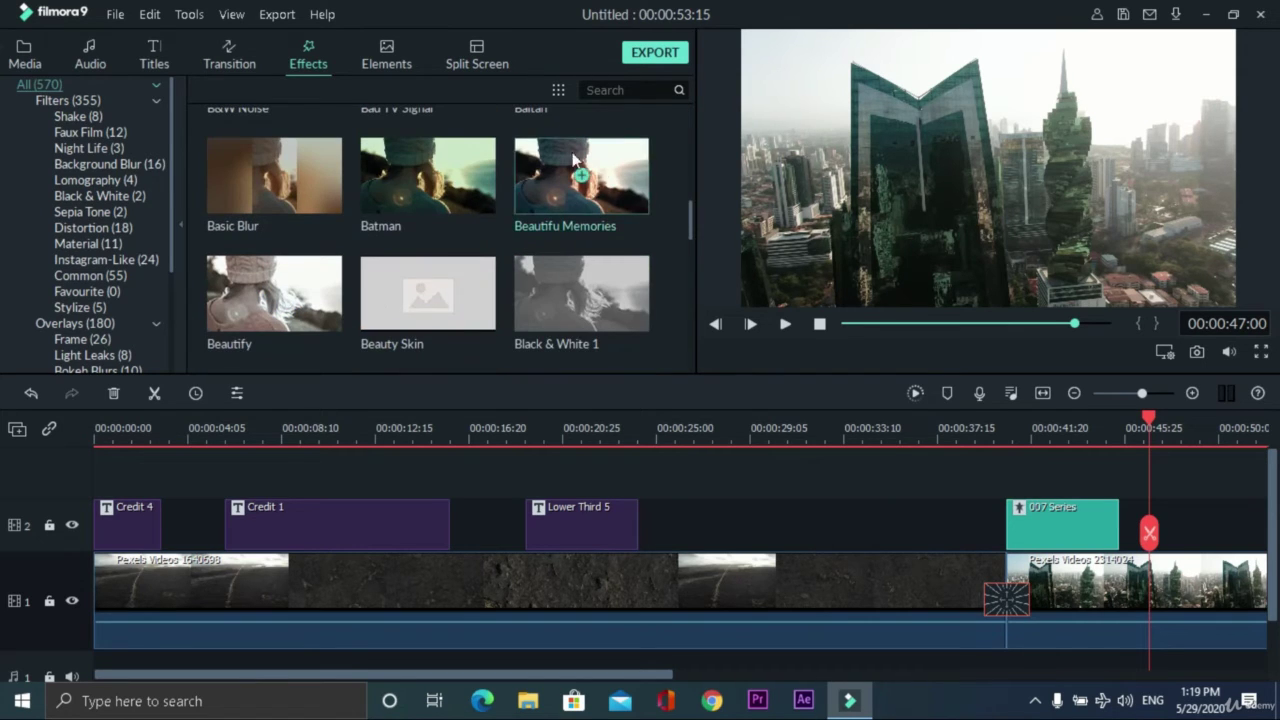
{"action": "scroll", "coordinate": [395, 232], "scroll_direction": "down", "scroll_amount": 3}
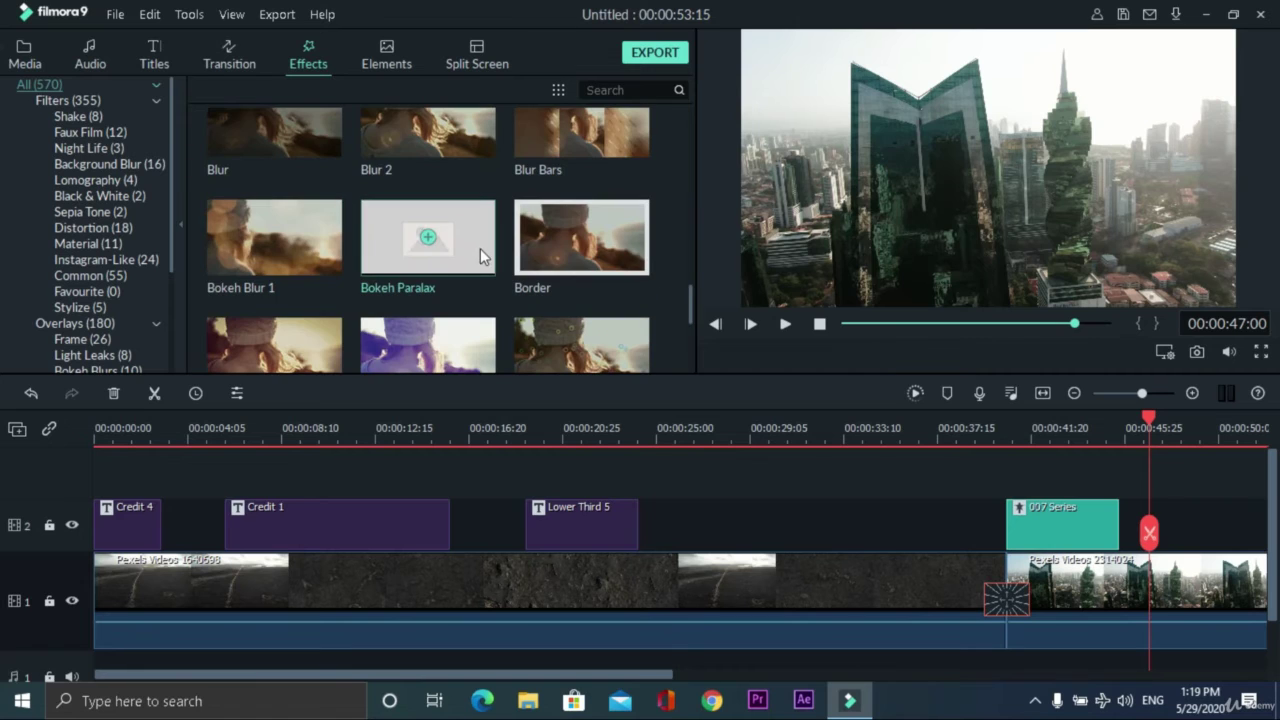
{"action": "scroll", "coordinate": [553, 267], "scroll_direction": "up", "scroll_amount": 2}
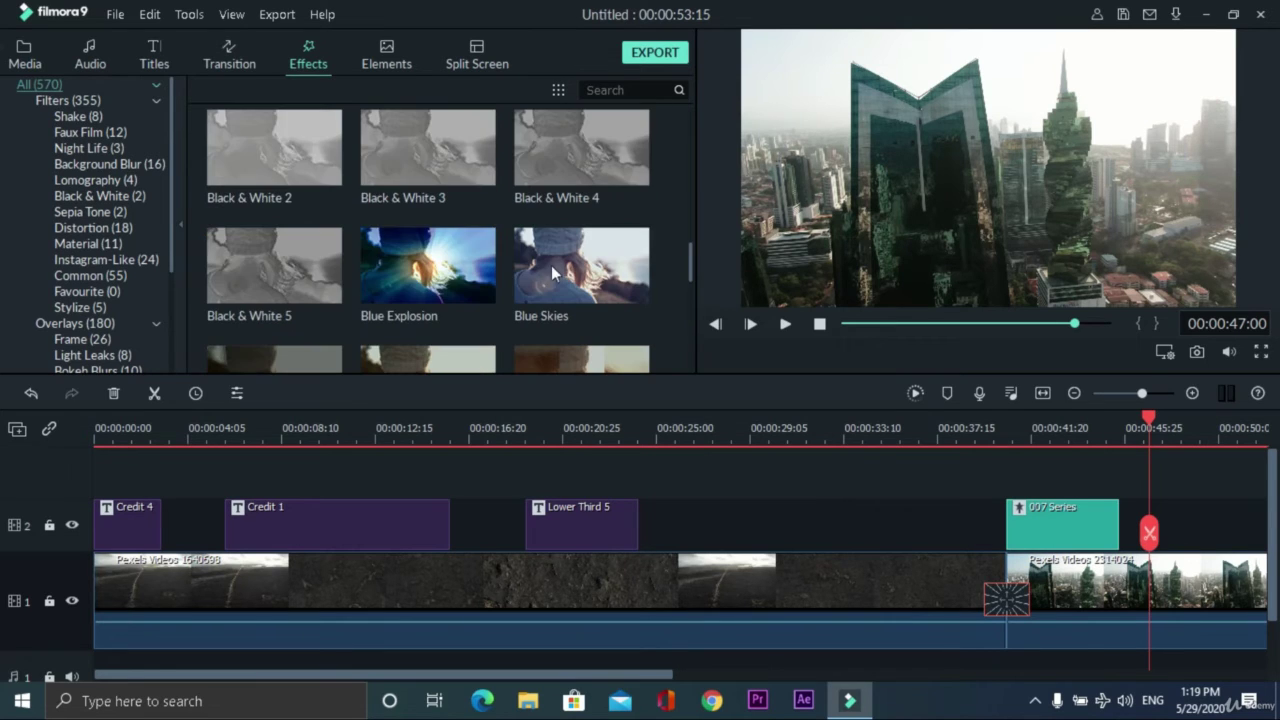
{"action": "scroll", "coordinate": [359, 183], "scroll_direction": "down", "scroll_amount": 6}
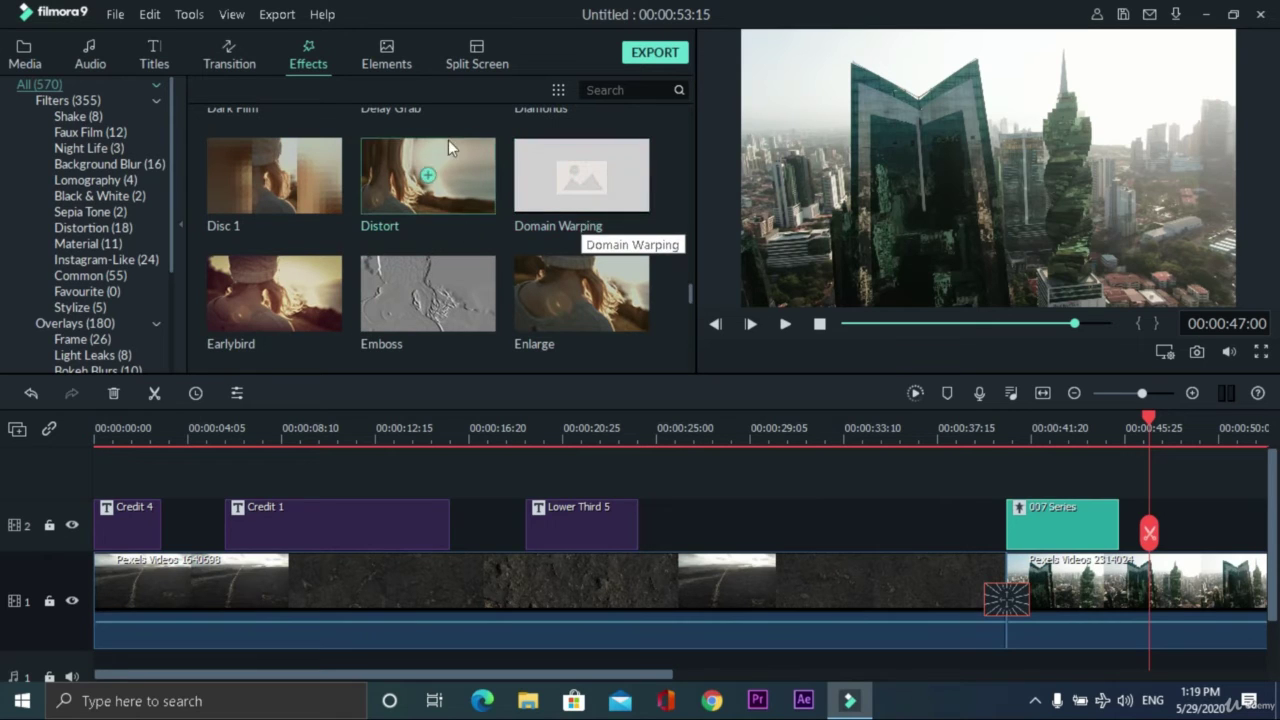
- Add Element Love 2 to track 2 ahead of the 007 Series filter and preview it
{"action": "left_click", "coordinate": [390, 60]}
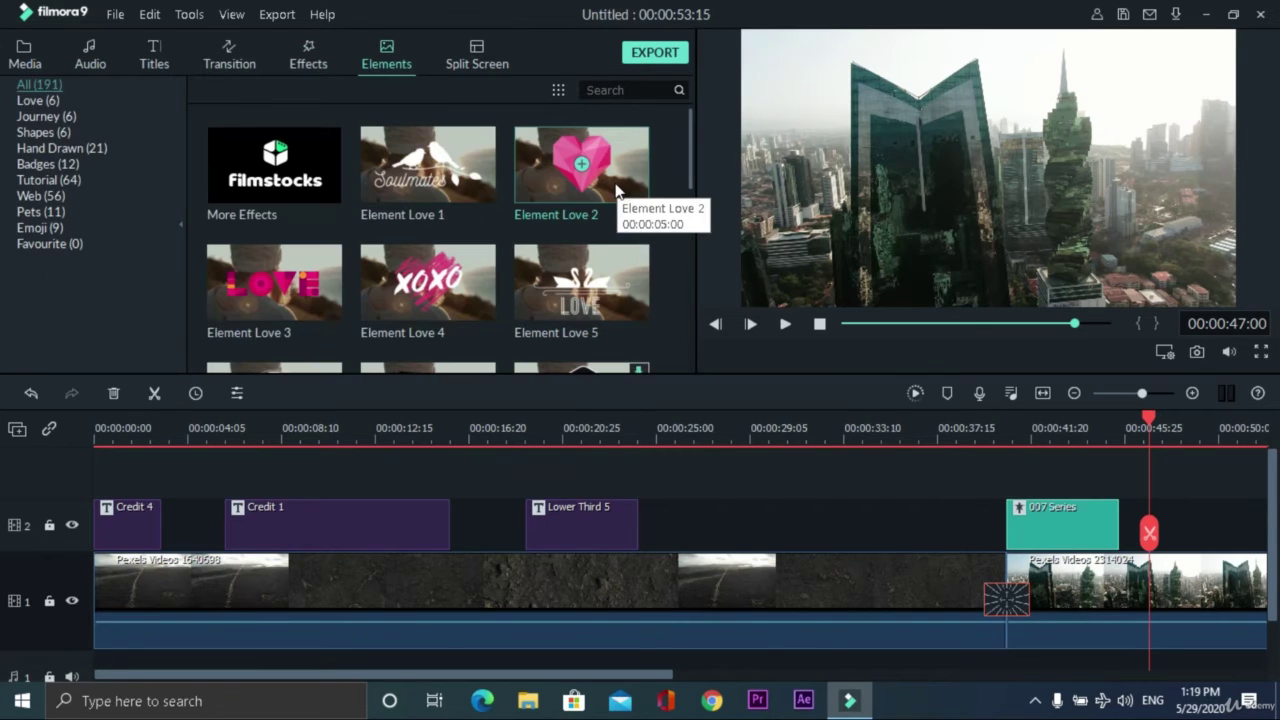
{"action": "left_click_drag", "start_coordinate": [617, 190], "coordinate": [824, 507]}
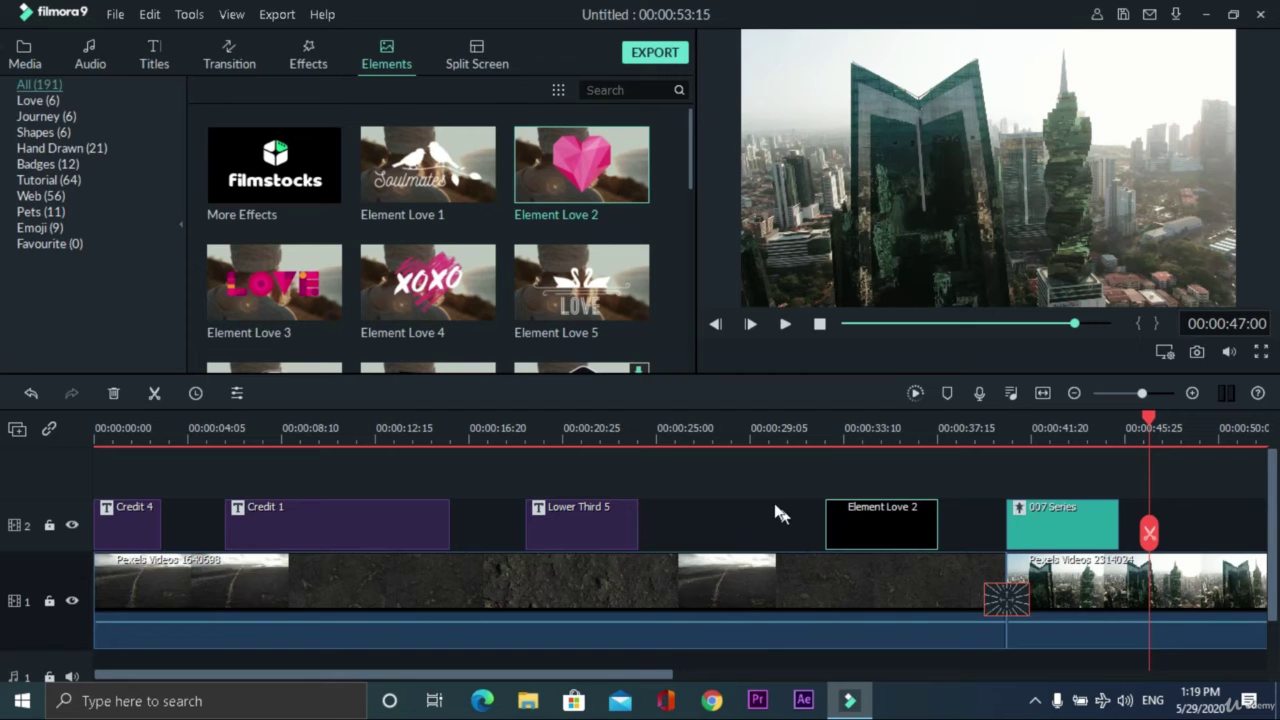
{"action": "left_click", "coordinate": [810, 427]}
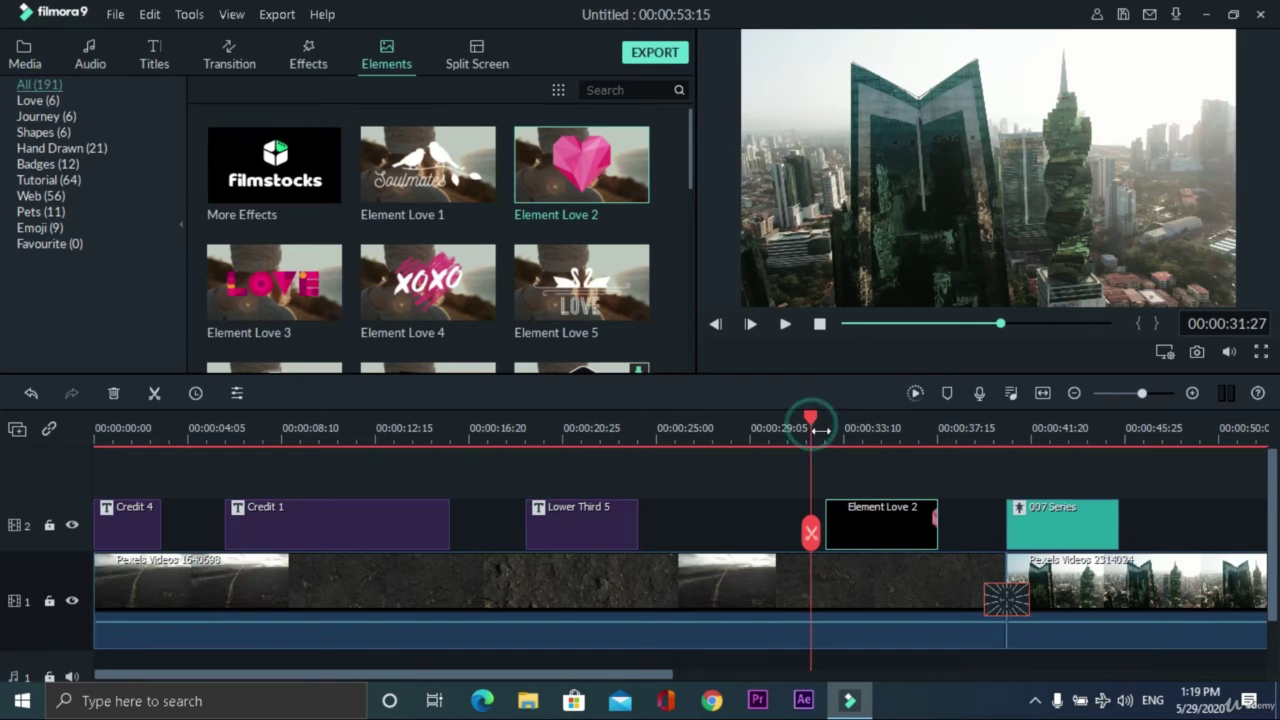
{"action": "left_click", "coordinate": [785, 324]}
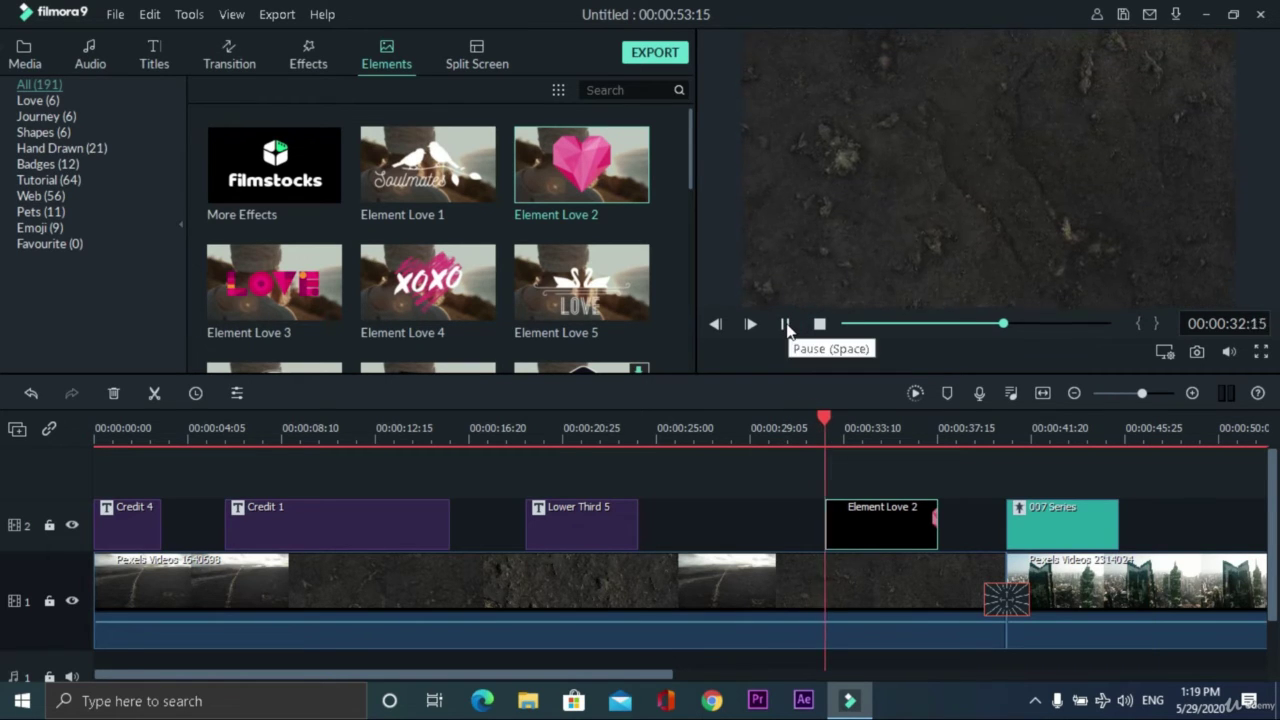
{"action": "left_click", "coordinate": [786, 324]}
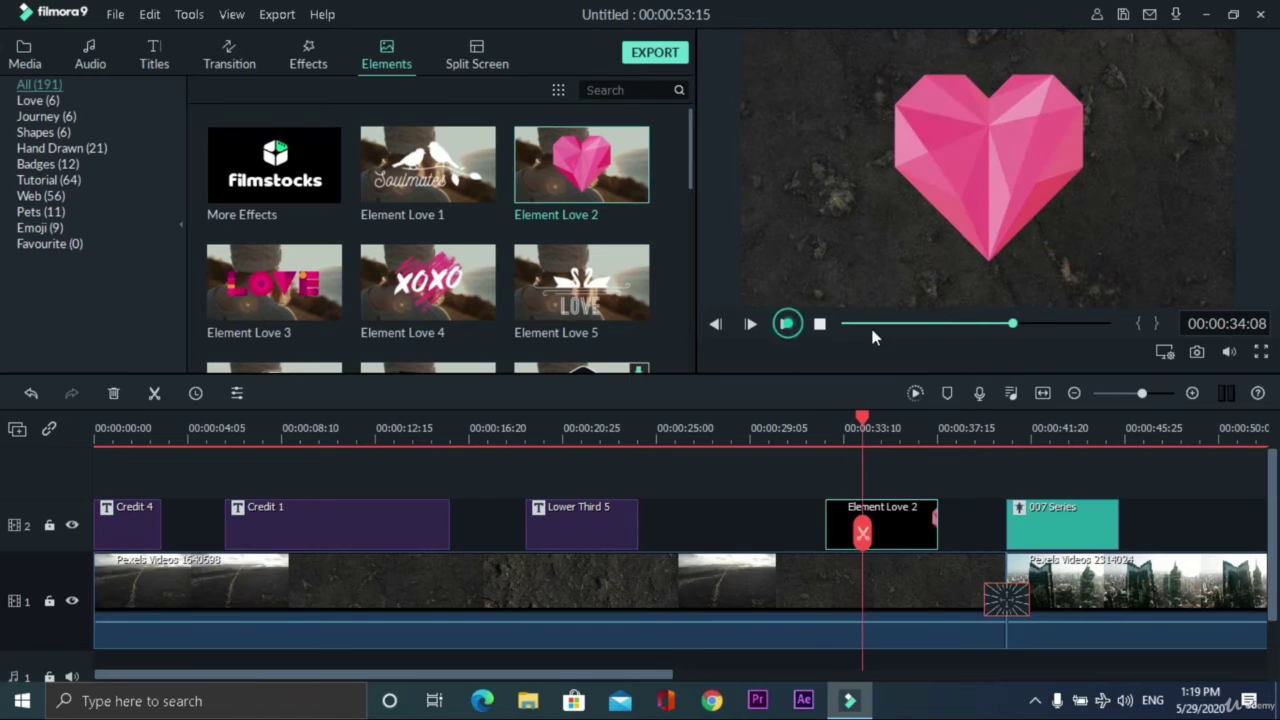
- Scale the heart element down in the preview and confirm its new size
{"action": "double_click", "coordinate": [1001, 165]}
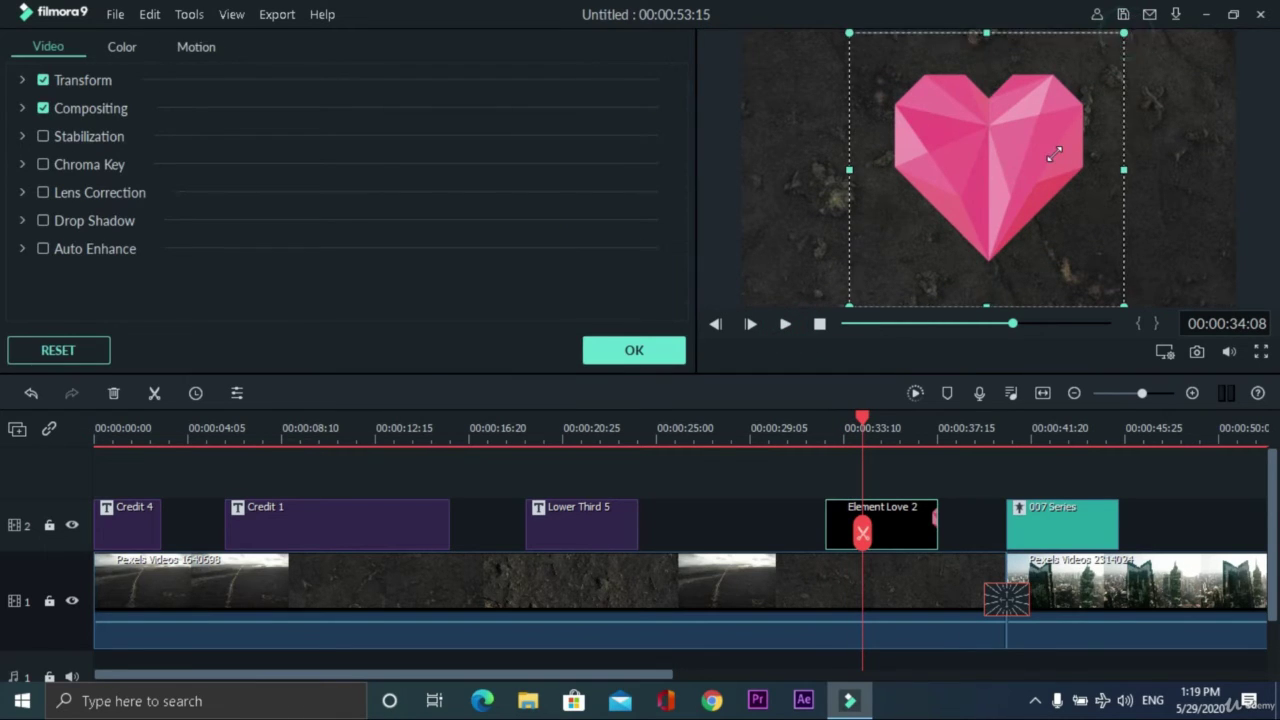
{"action": "left_click_drag", "start_coordinate": [1127, 32], "coordinate": [1055, 152]}
{"action": "left_click_drag", "start_coordinate": [1018, 198], "coordinate": [1022, 204]}
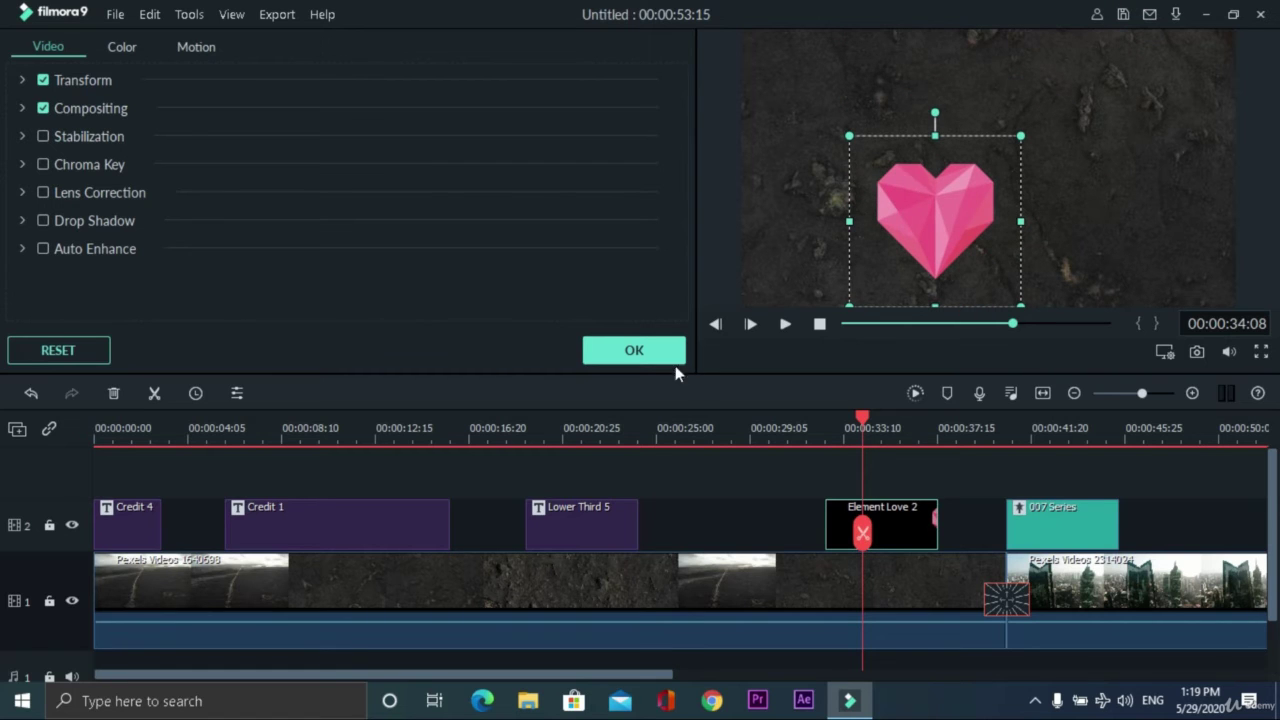
{"action": "left_click", "coordinate": [672, 358]}
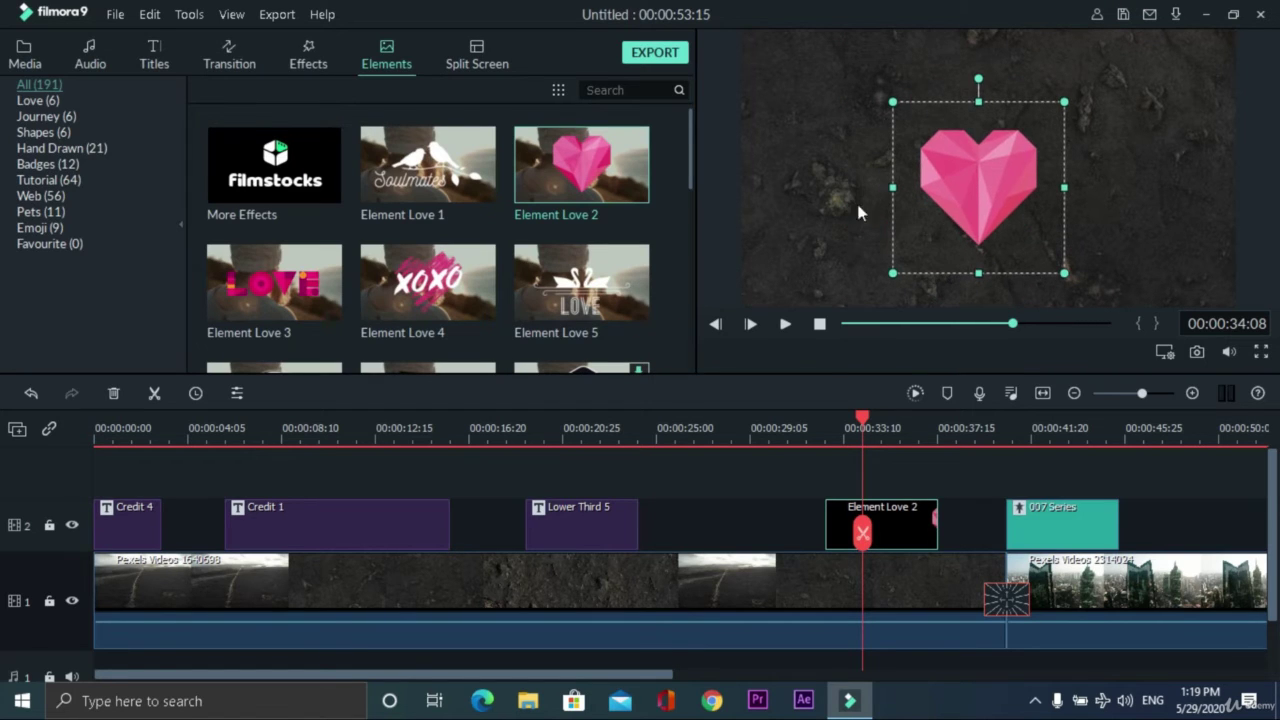
- Add Split Screen 1 to track 2 with the road clip in slot 1 and the city clip in slot 2
{"action": "left_click", "coordinate": [478, 63]}
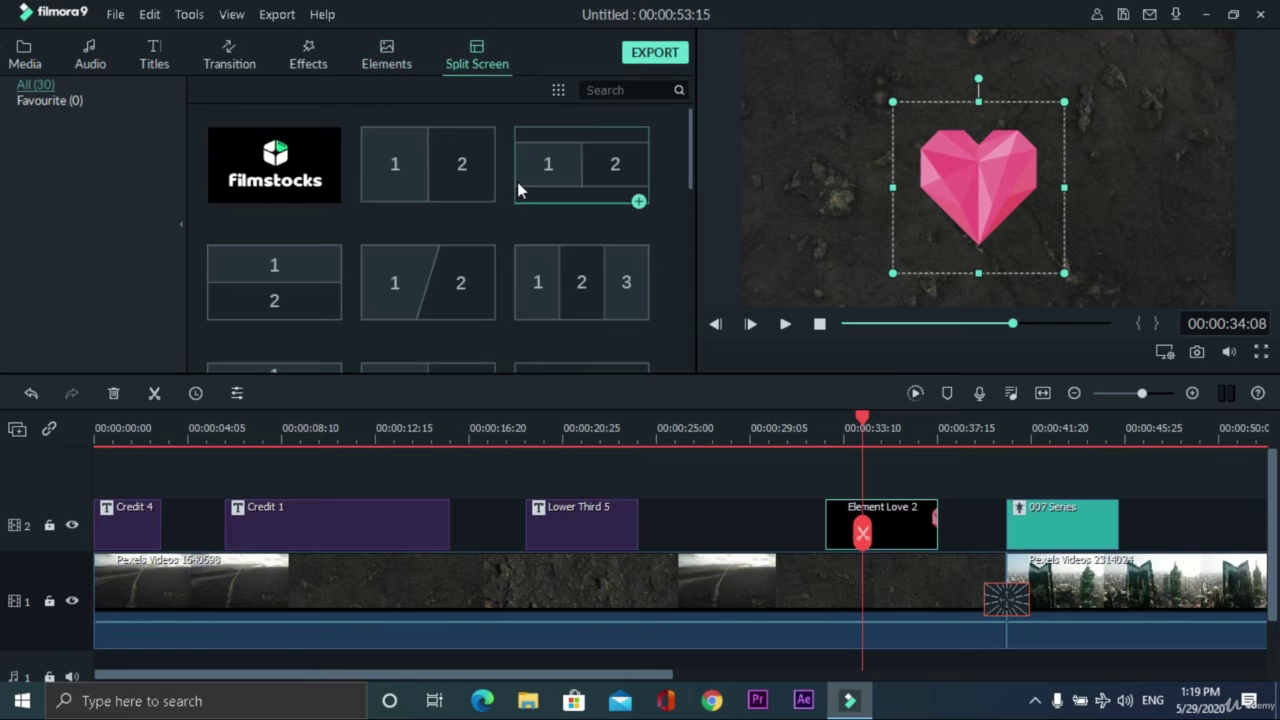
{"action": "left_click_drag", "start_coordinate": [452, 186], "coordinate": [696, 514]}
{"action": "left_click", "coordinate": [754, 432]}
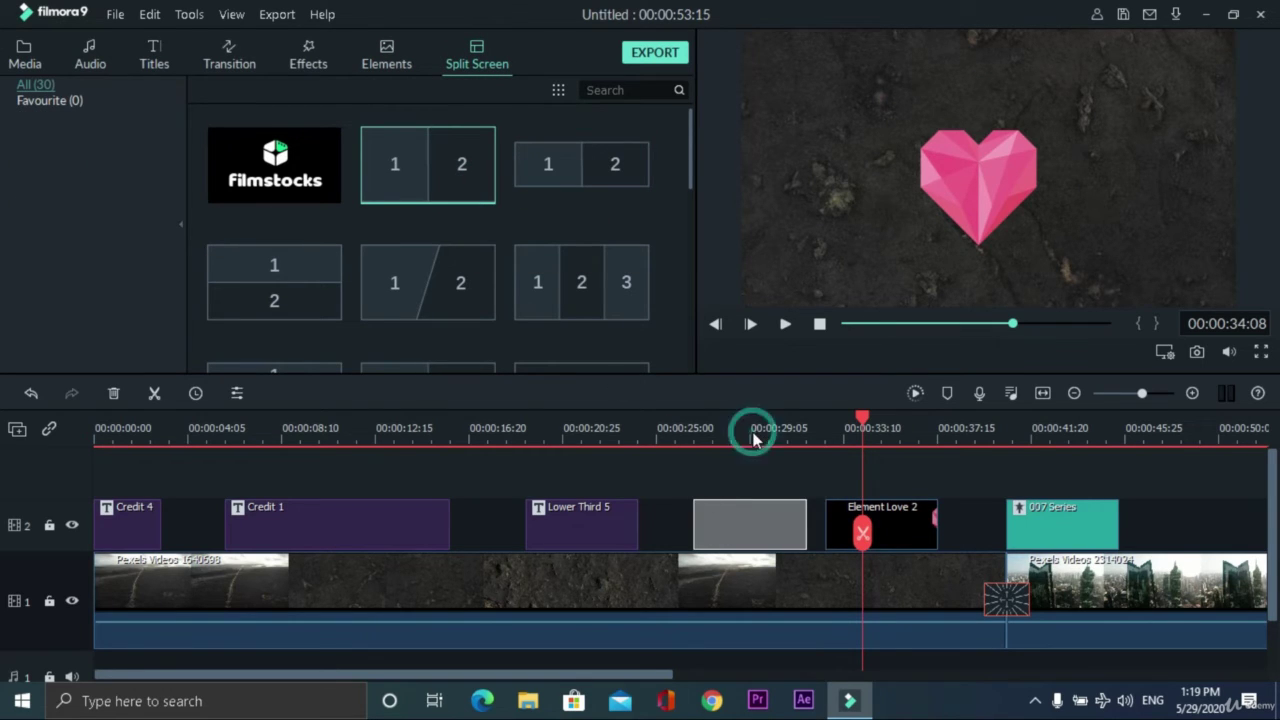
{"action": "left_click", "coordinate": [750, 431]}
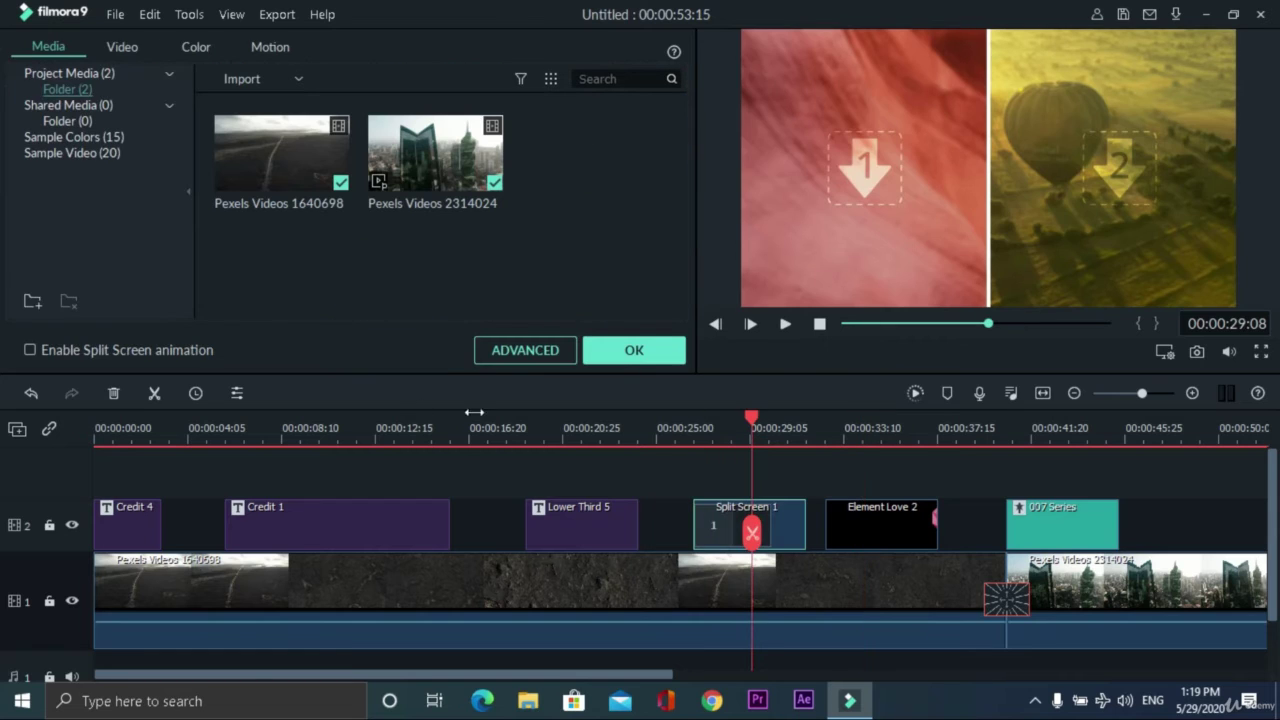
{"action": "left_click_drag", "start_coordinate": [300, 158], "coordinate": [845, 172]}
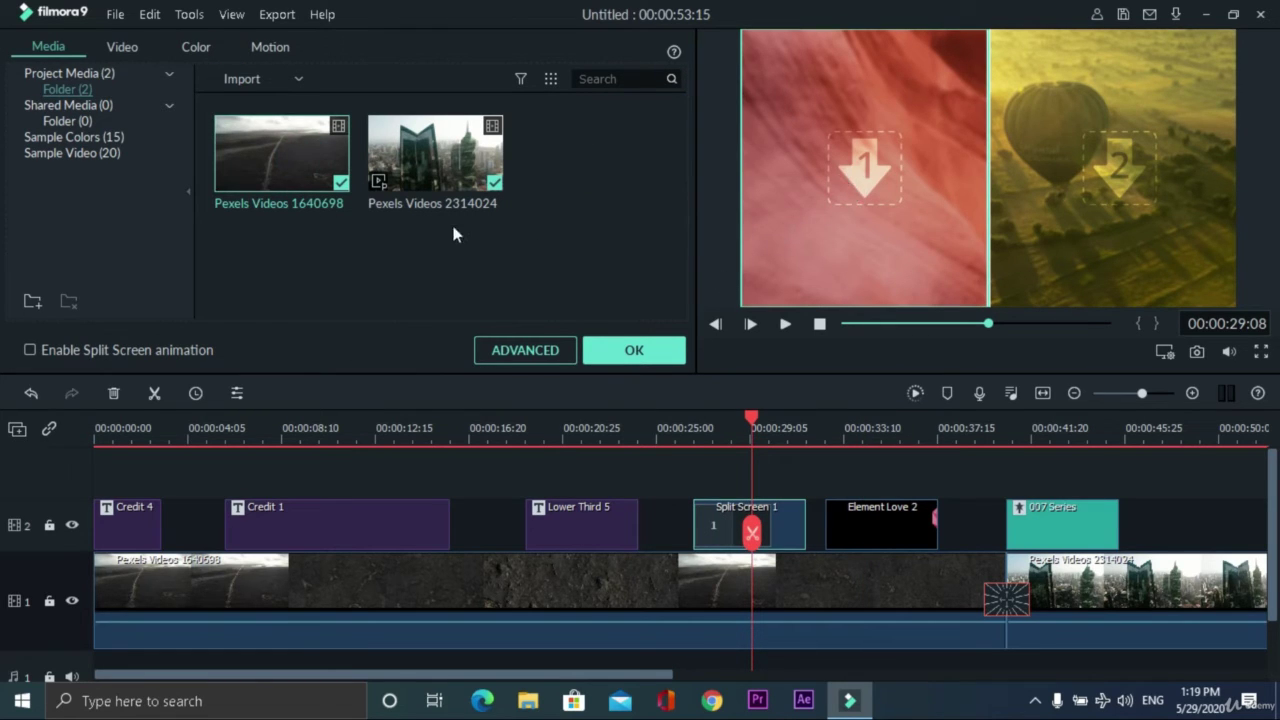
{"action": "left_click_drag", "start_coordinate": [488, 172], "coordinate": [1103, 159]}
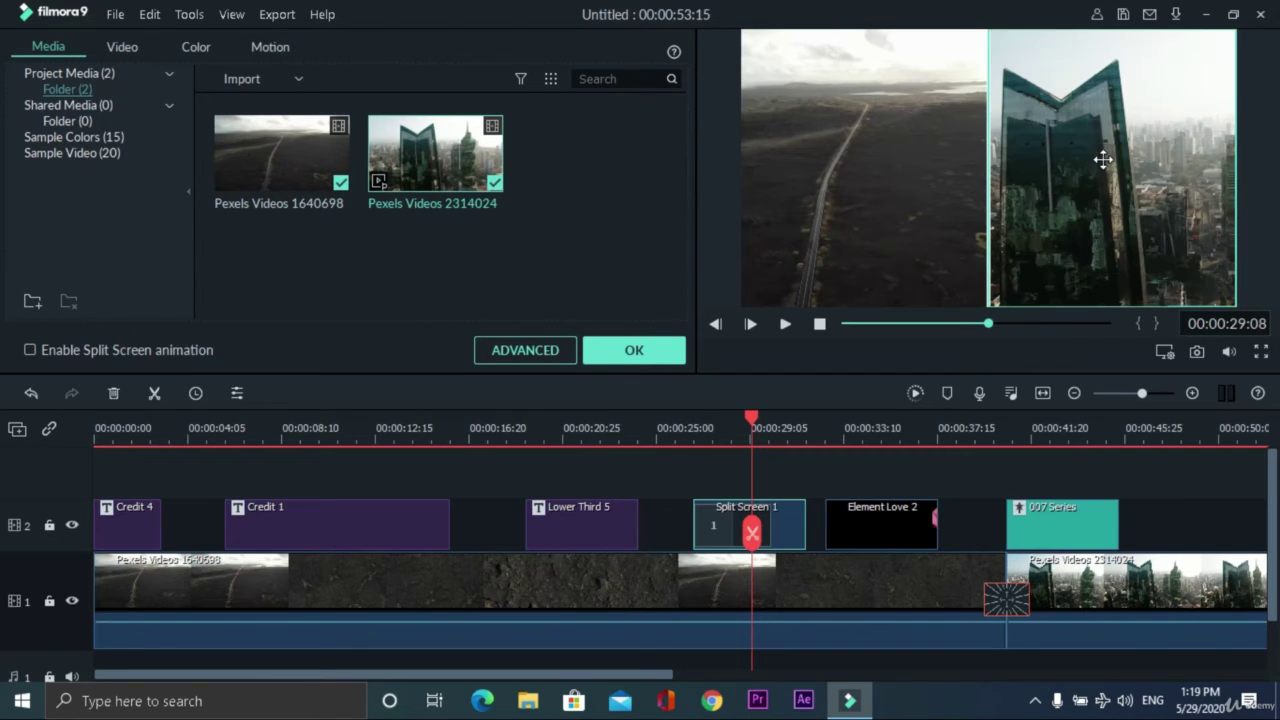
- Preview the split screen from about 00:00:26:18 and confirm its settings
{"action": "left_click_drag", "start_coordinate": [757, 425], "coordinate": [691, 425]}
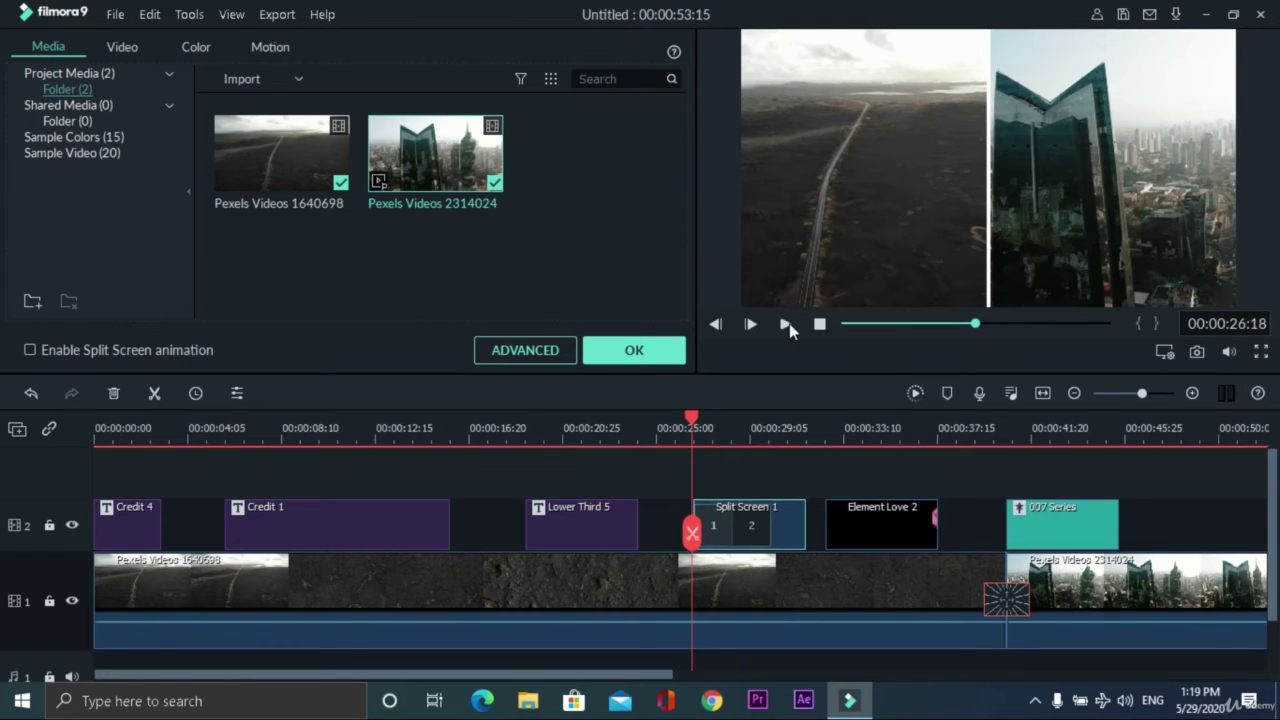
{"action": "left_click", "coordinate": [786, 323]}
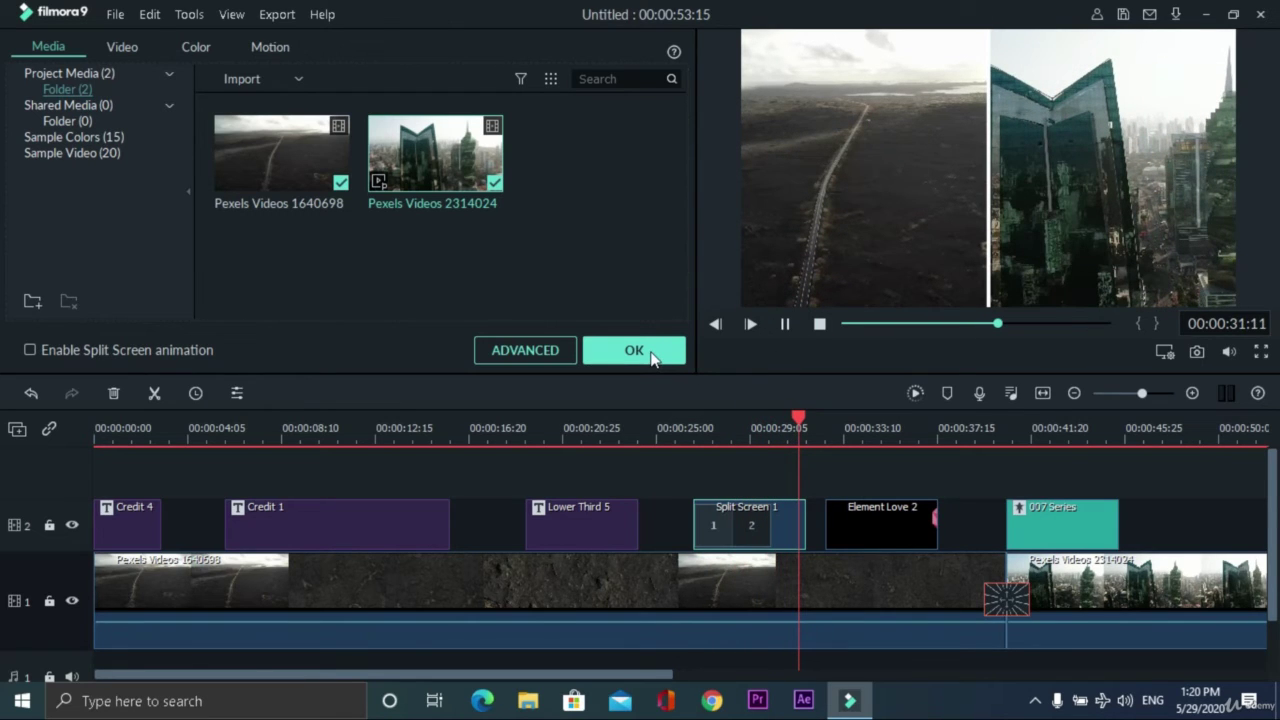
{"action": "key", "text": "space"}
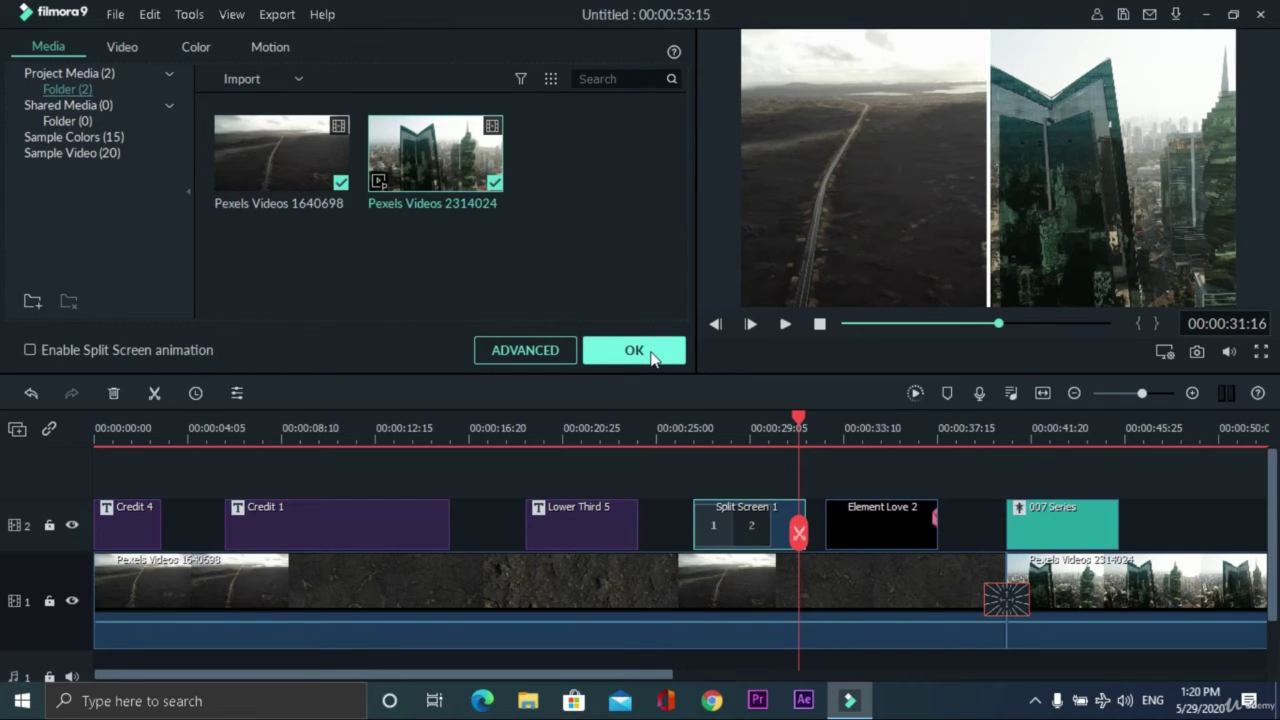
{"action": "left_click", "coordinate": [651, 353]}
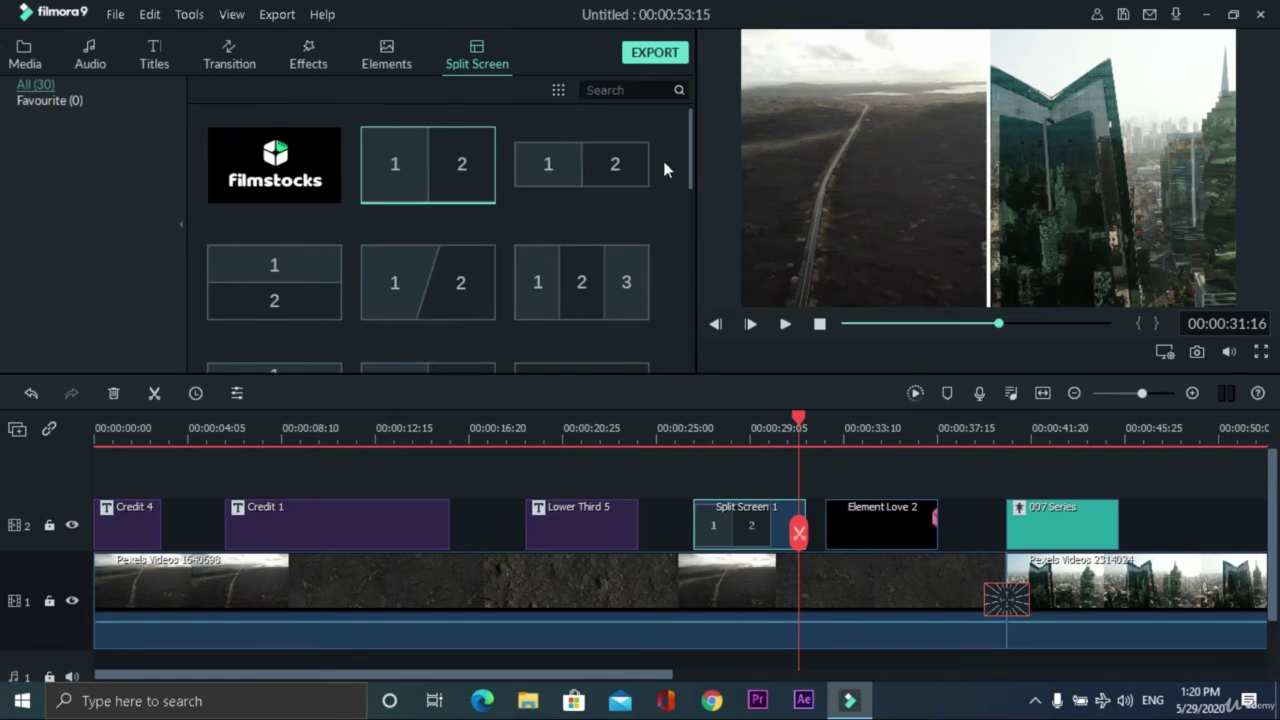
{"action": "scroll", "coordinate": [447, 278], "scroll_direction": "down", "scroll_amount": 10}
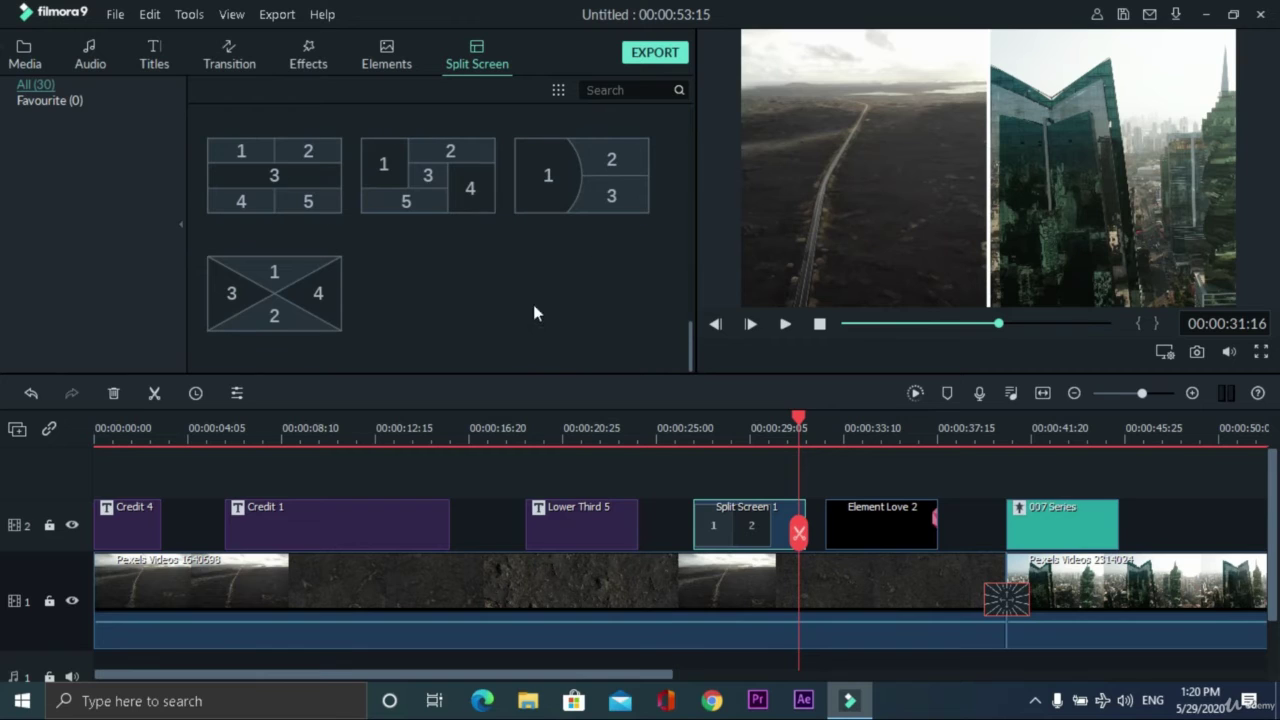
{"action": "scroll", "coordinate": [390, 321], "scroll_direction": "up", "scroll_amount": 10}
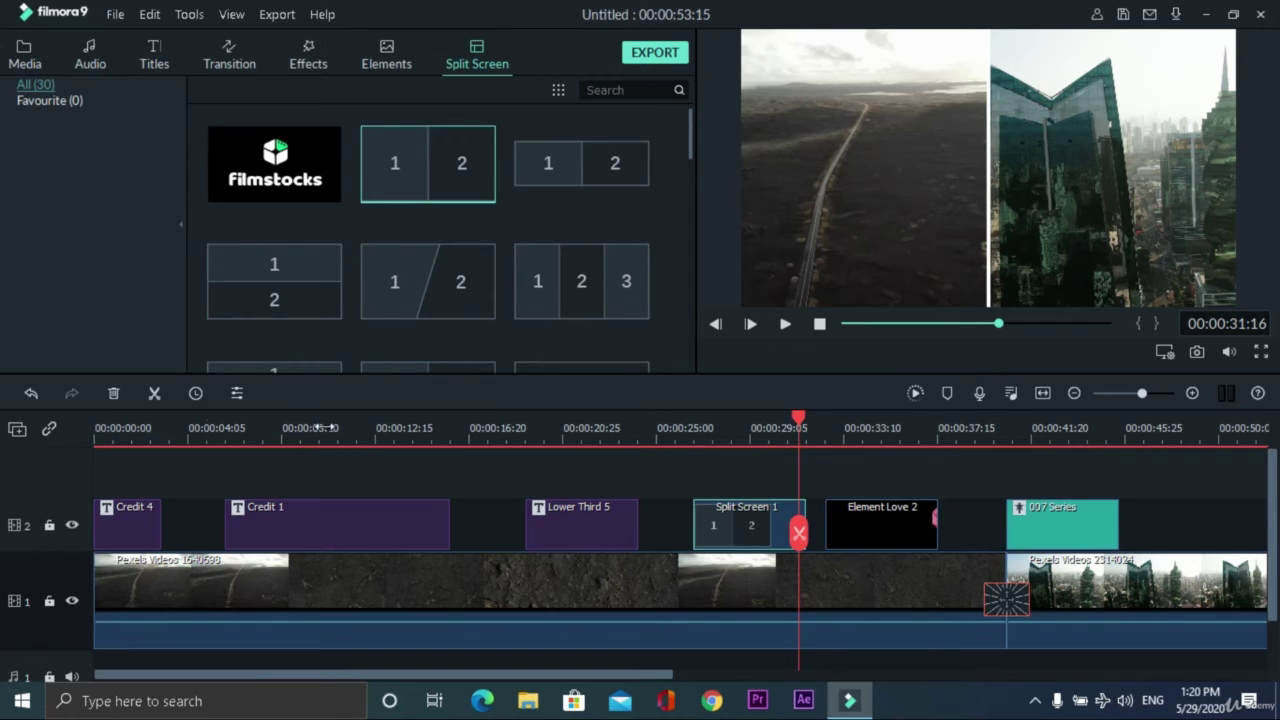
- Undo and redo until the Split Screen 1 clip is removed from track 2
{"action": "left_click", "coordinate": [33, 399]}
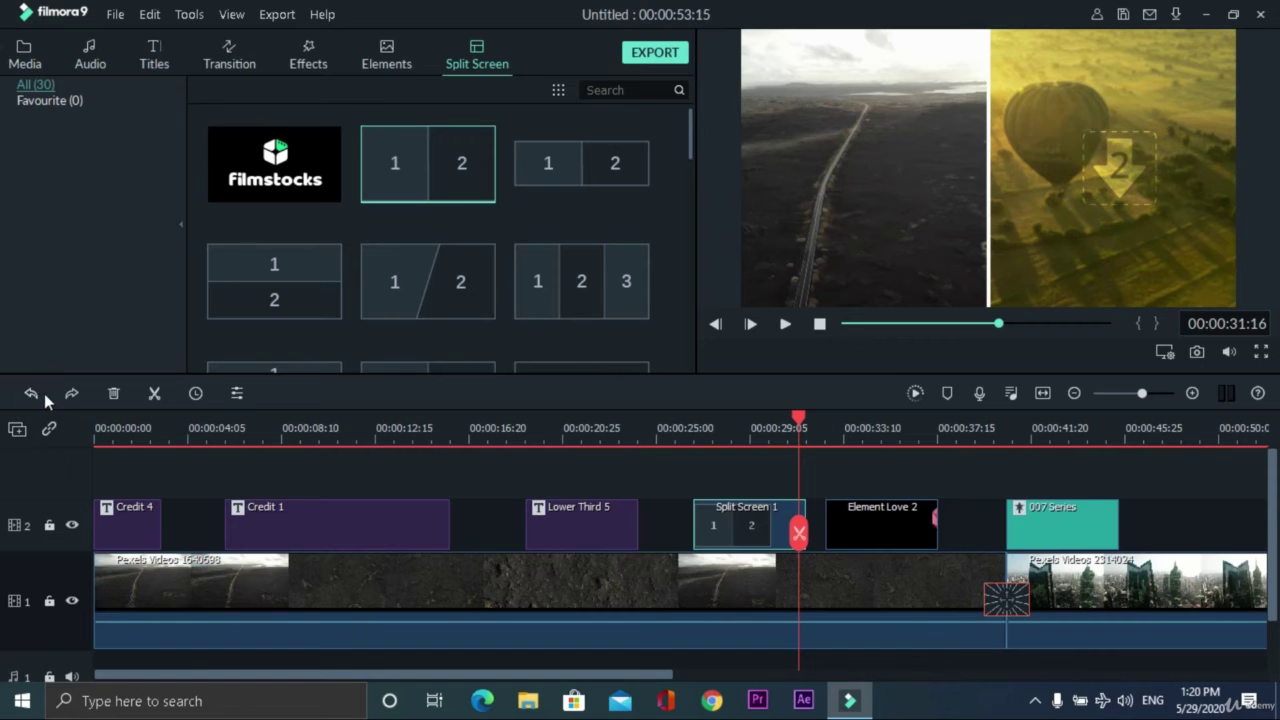
{"action": "left_click", "coordinate": [32, 393]}
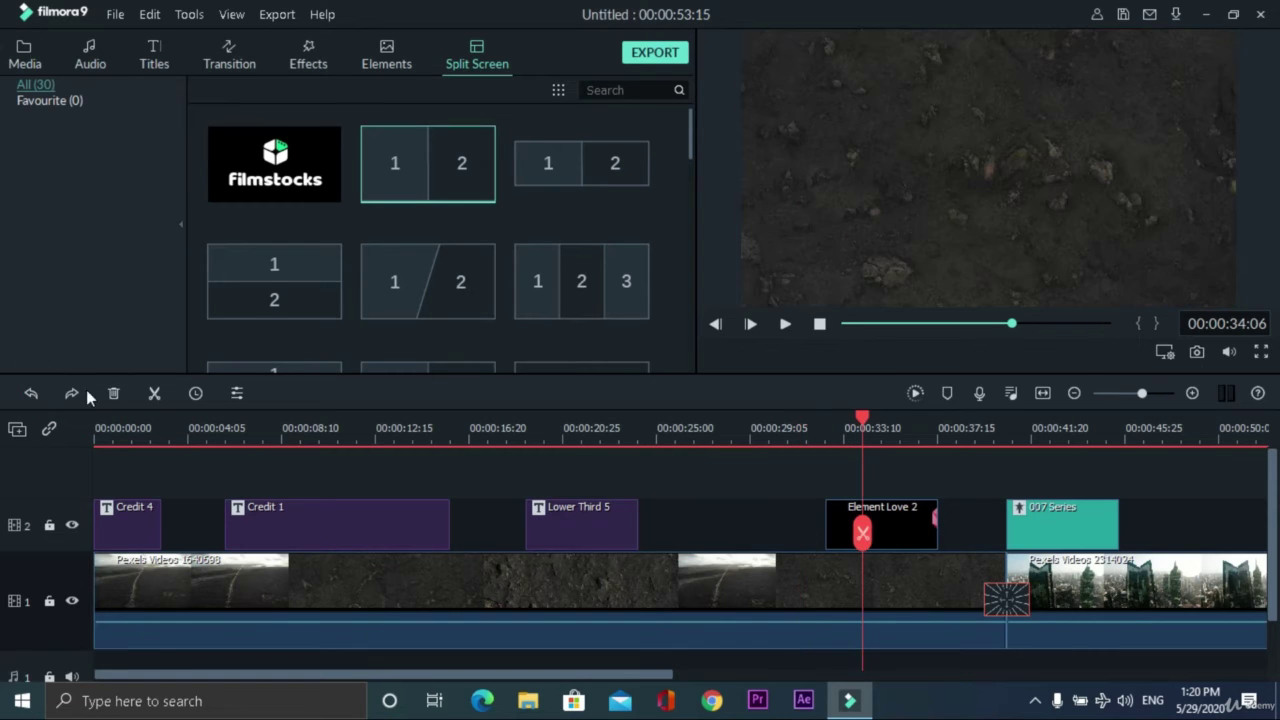
{"action": "left_click", "coordinate": [73, 396]}
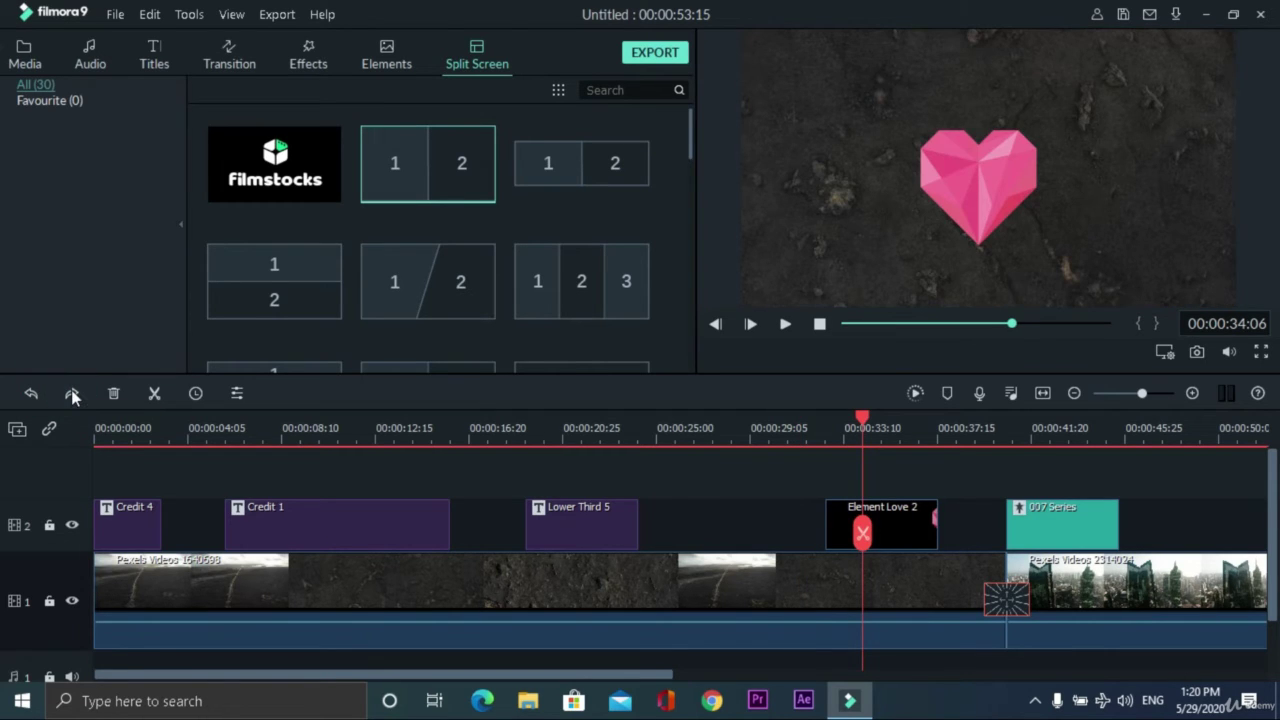
{"action": "left_click", "coordinate": [71, 392]}
{"action": "left_click", "coordinate": [34, 394]}
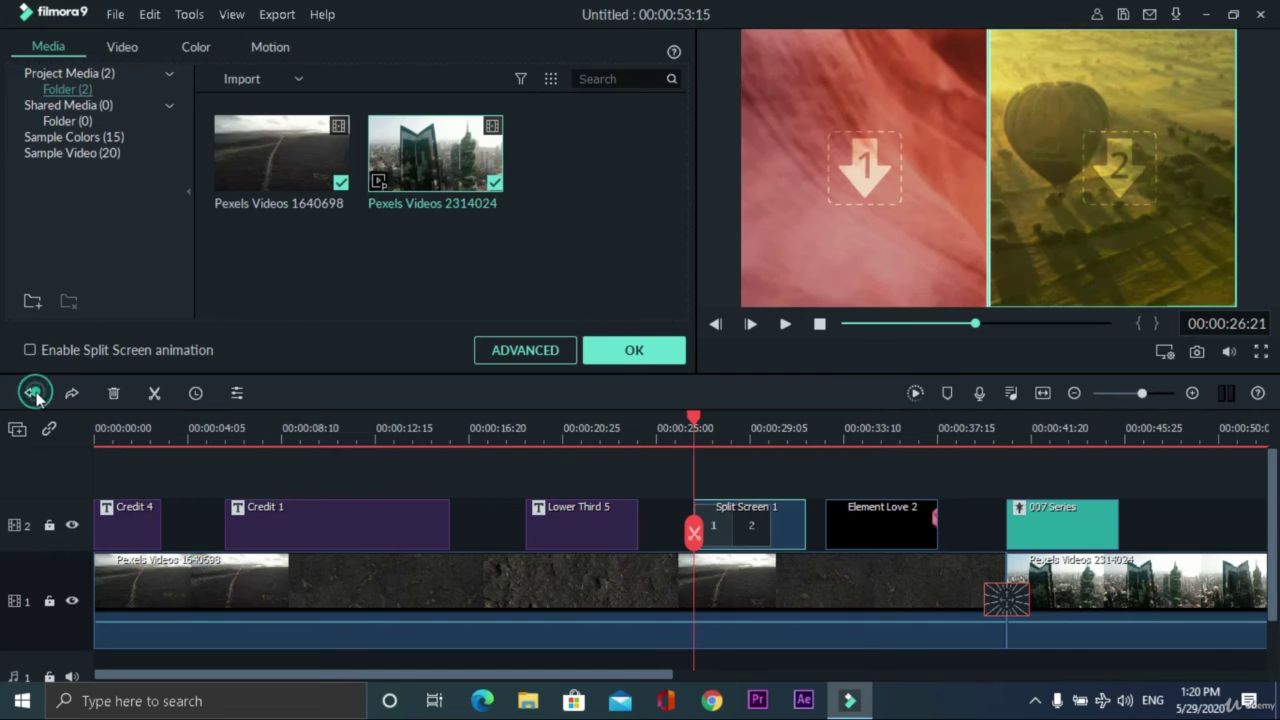
- Delete the Credit 1 title from track 2
{"action": "double_click", "coordinate": [437, 527]}
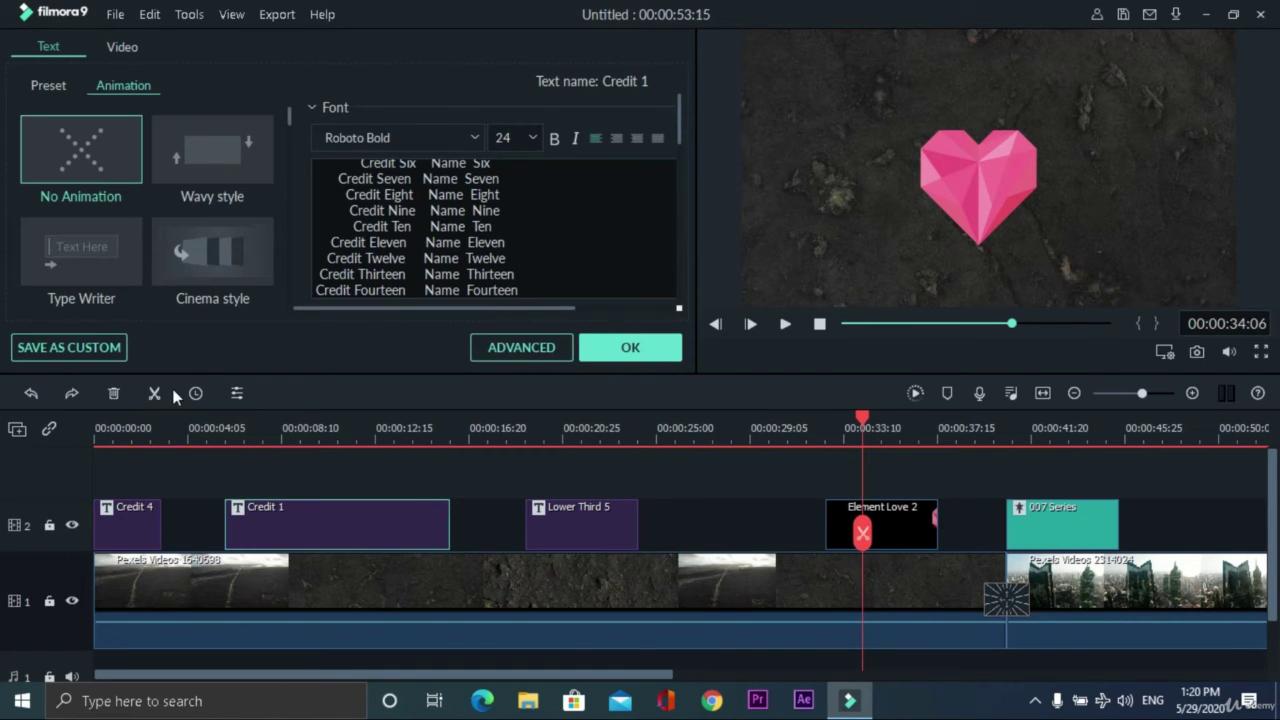
{"action": "left_click", "coordinate": [299, 524]}
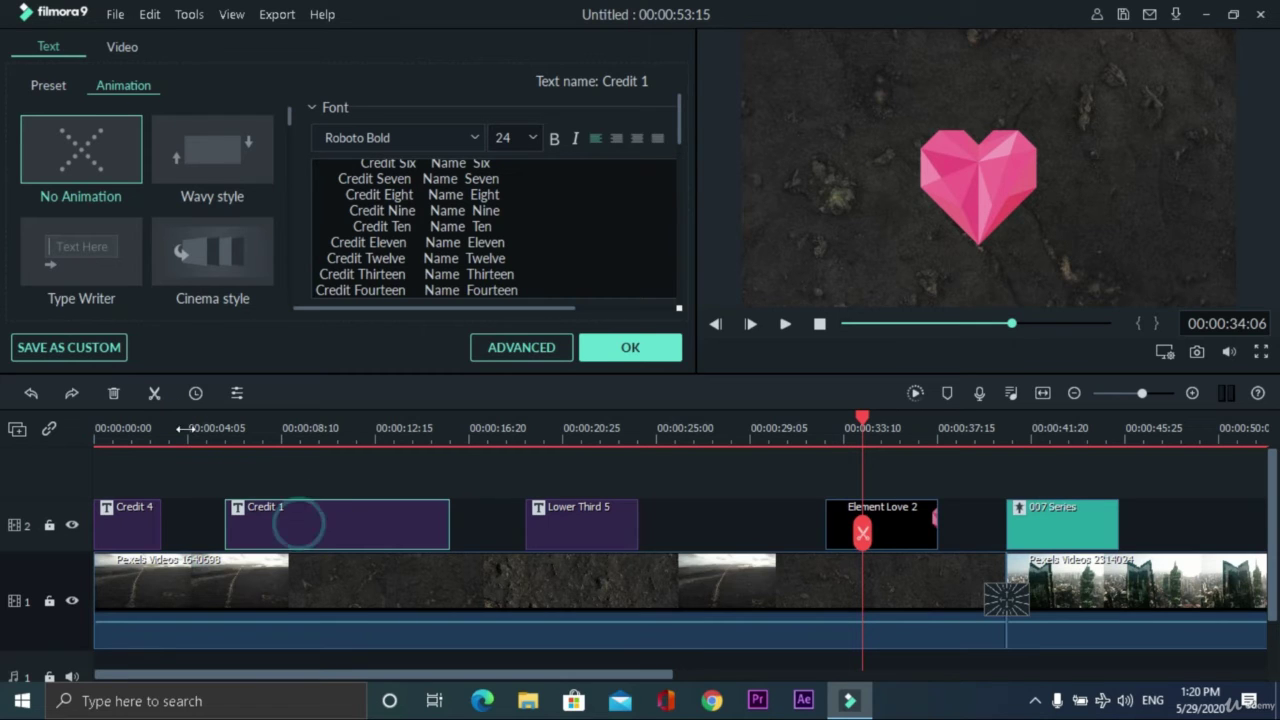
{"action": "left_click", "coordinate": [117, 392]}
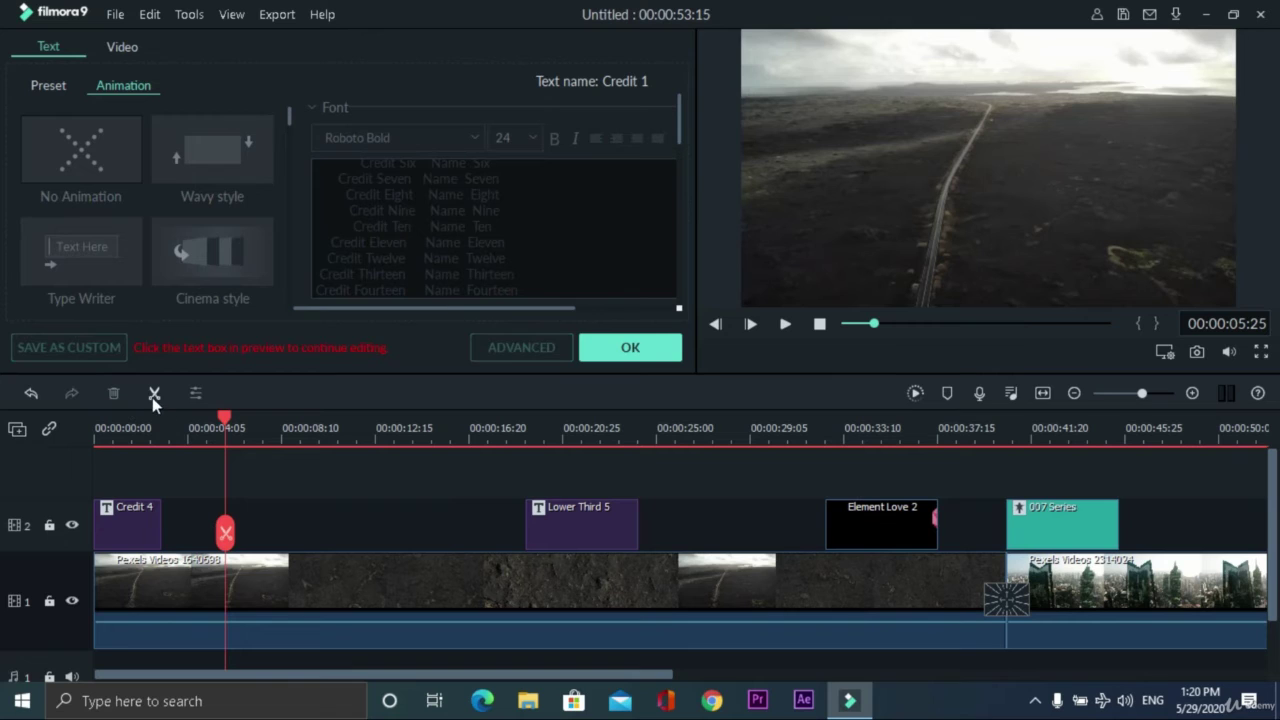
{"action": "left_click_drag", "start_coordinate": [229, 418], "coordinate": [277, 418]}
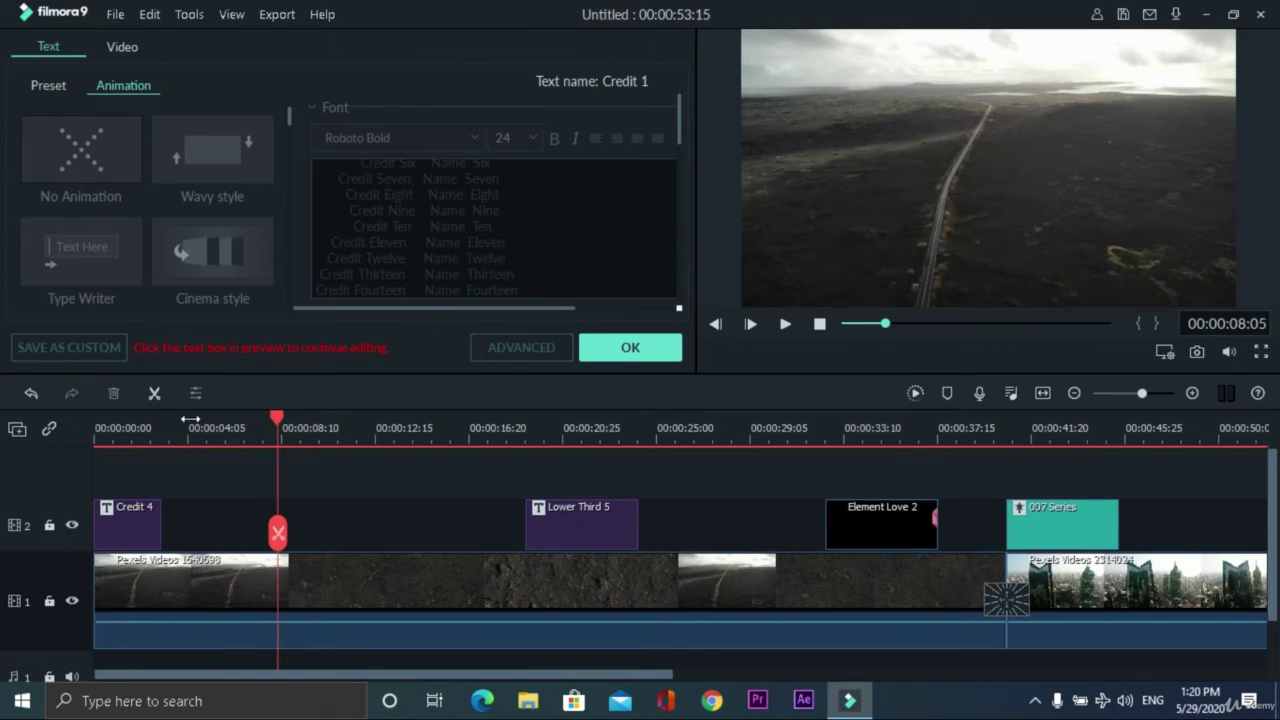
{"action": "left_click", "coordinate": [326, 573]}
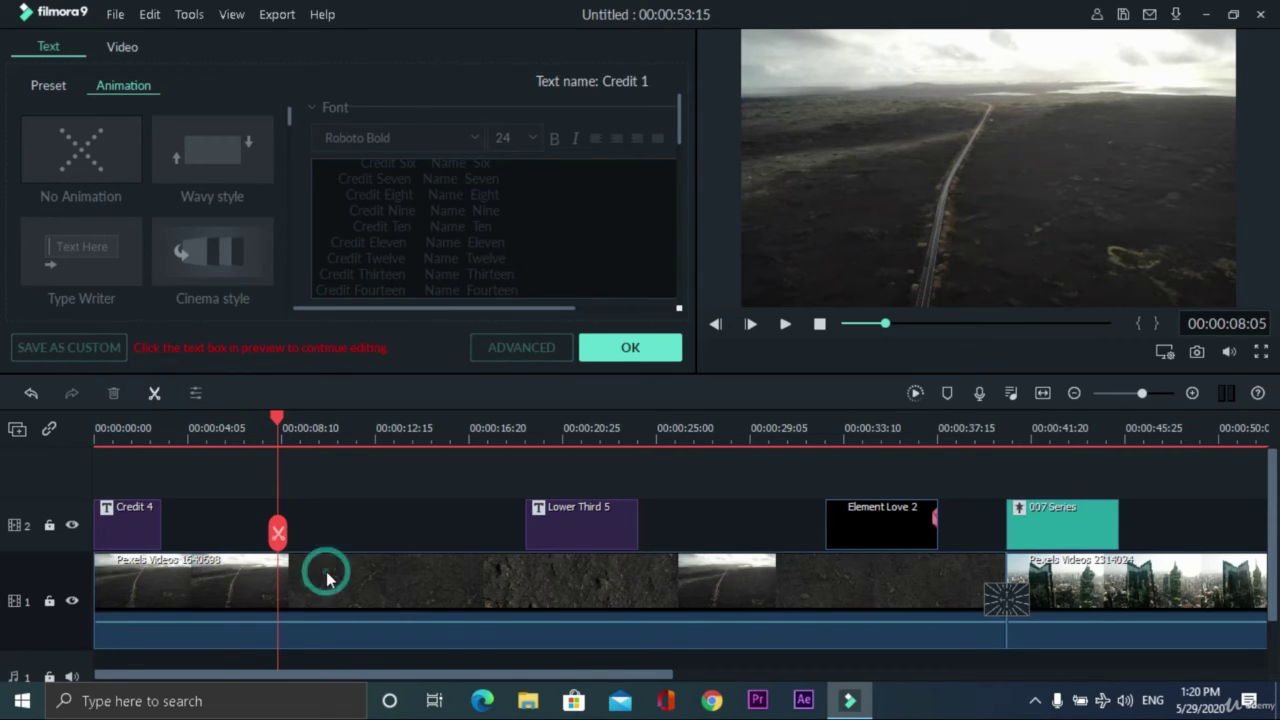
- Enable Chroma Key on the Pexels Videos 1640698 clip, keying green at tolerance 50, and apply
{"action": "double_click", "coordinate": [326, 571]}
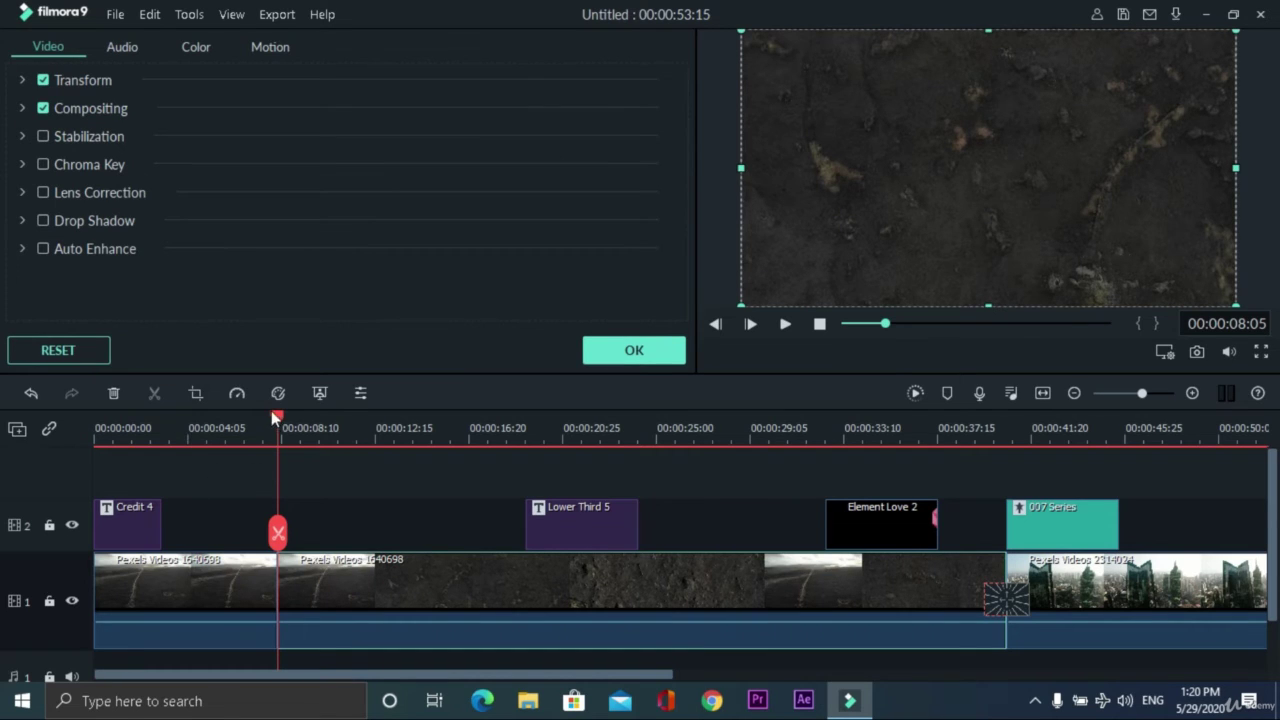
{"action": "left_click_drag", "start_coordinate": [274, 415], "coordinate": [351, 452]}
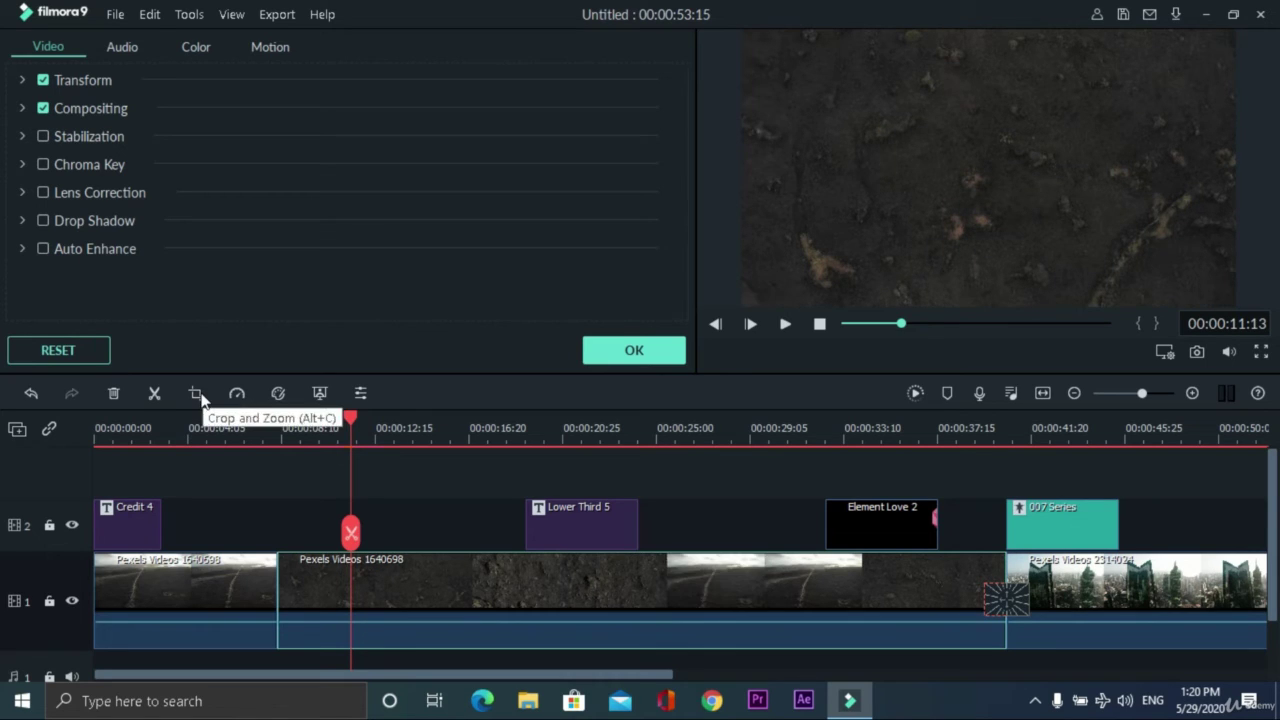
{"action": "left_click", "coordinate": [279, 394]}
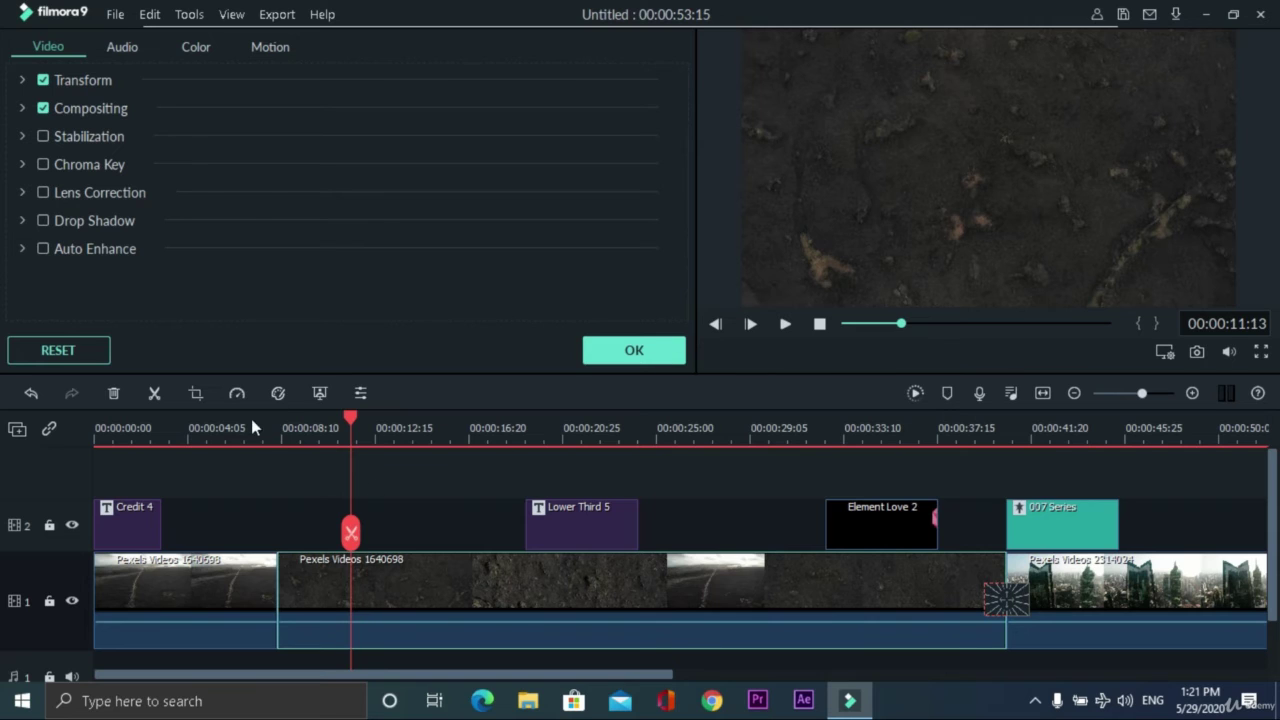
{"action": "left_click", "coordinate": [283, 394]}
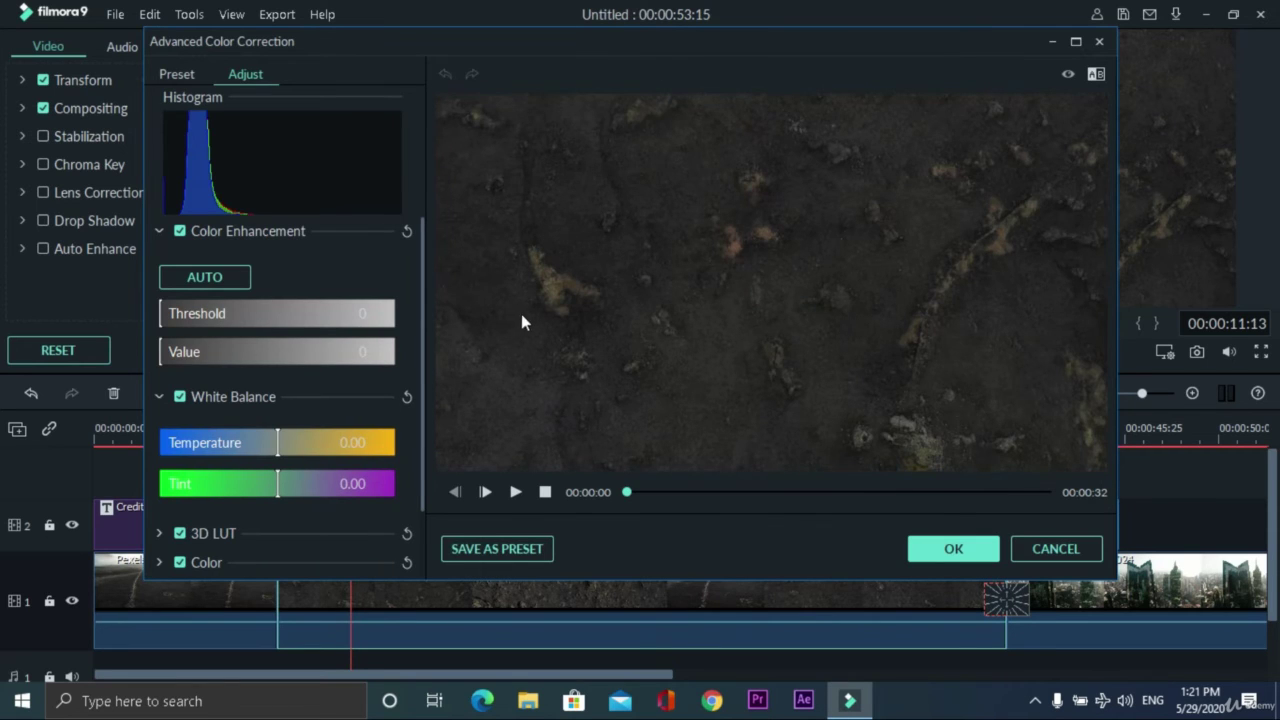
{"action": "scroll", "coordinate": [263, 494], "scroll_direction": "down", "scroll_amount": 2}
{"action": "scroll", "coordinate": [260, 484], "scroll_direction": "up", "scroll_amount": 2}
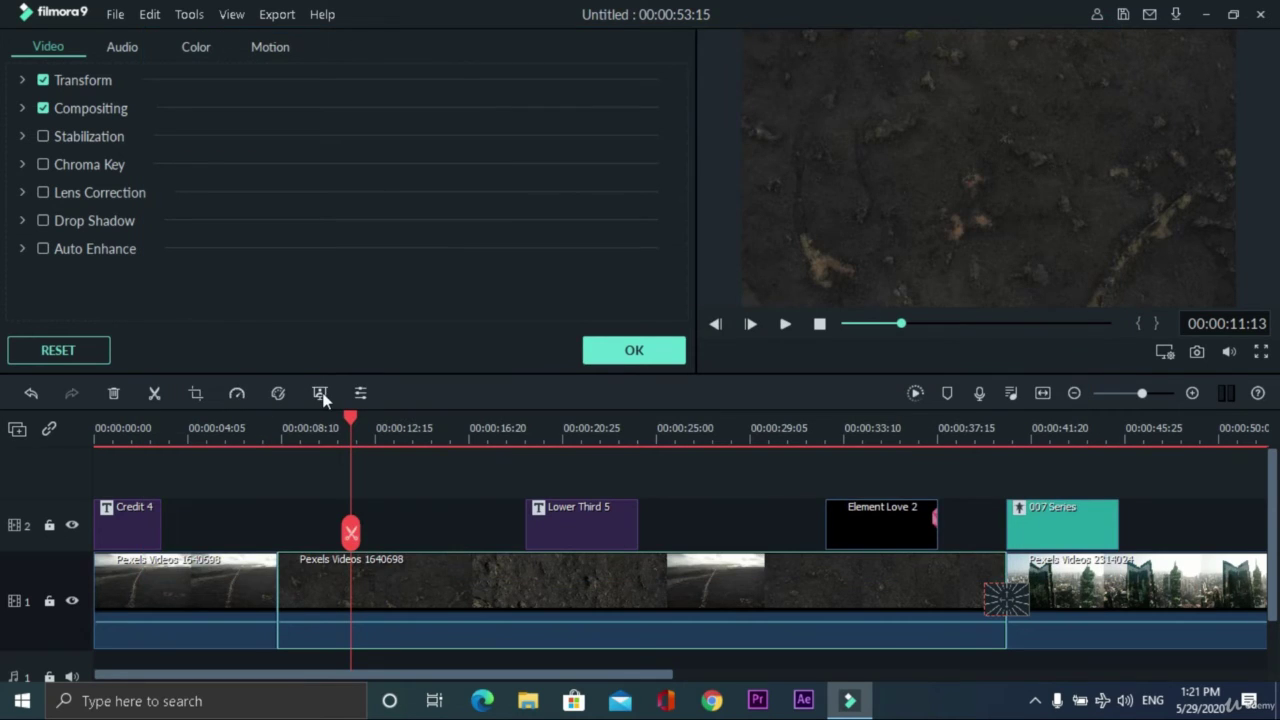
{"action": "left_click", "coordinate": [320, 395]}
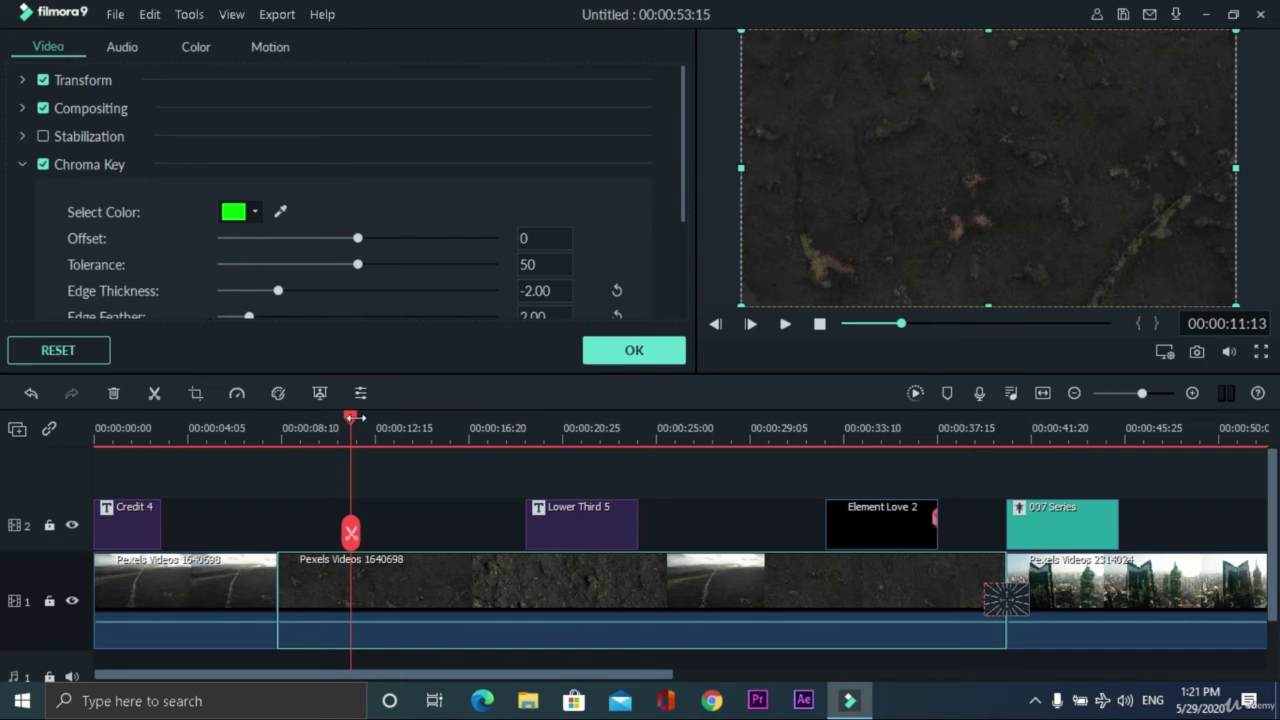
{"action": "left_click_drag", "start_coordinate": [350, 418], "coordinate": [403, 420]}
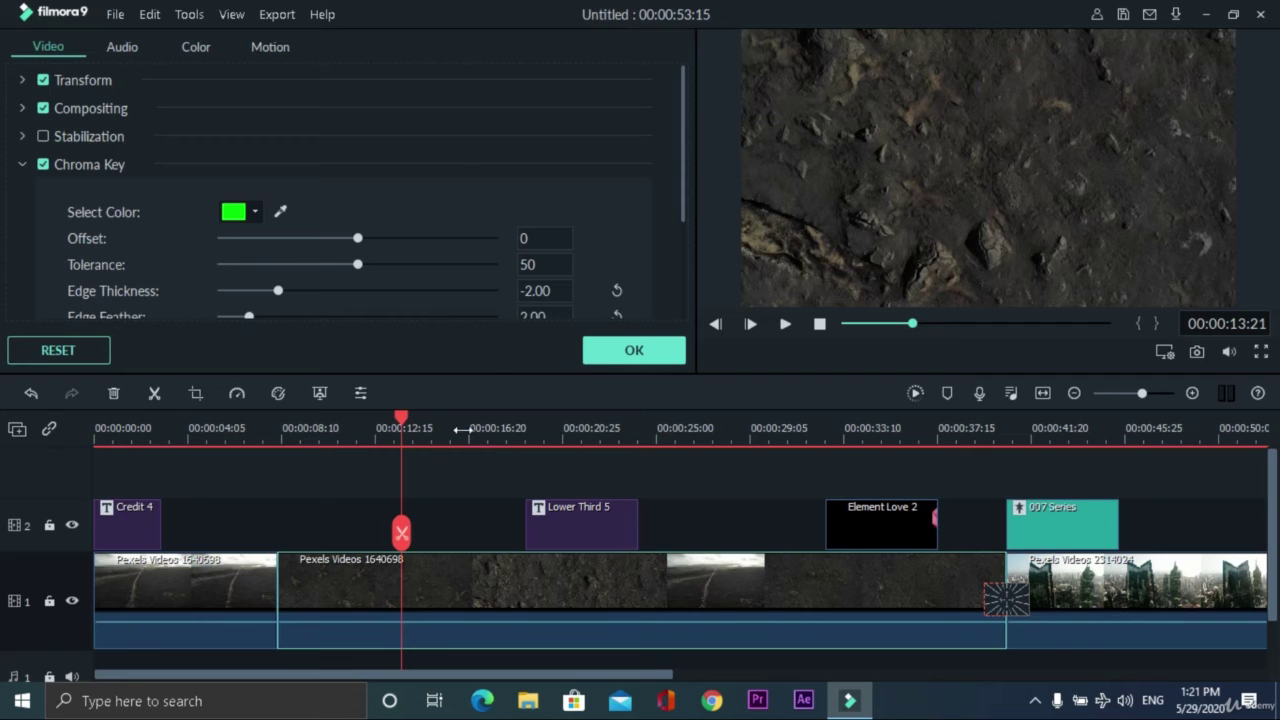
{"action": "left_click", "coordinate": [469, 519]}
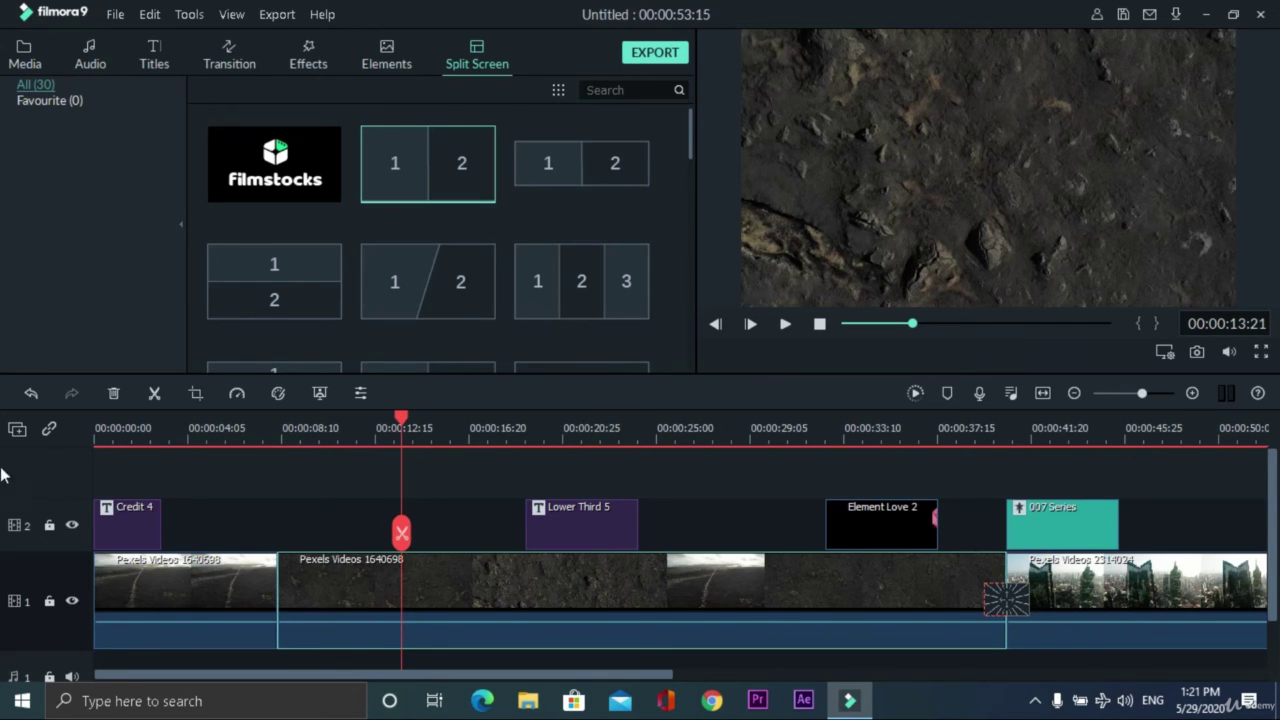
- Zoom the timeline in and scroll it back so the ruler starts at 00:00:00
{"action": "left_click", "coordinate": [18, 429]}
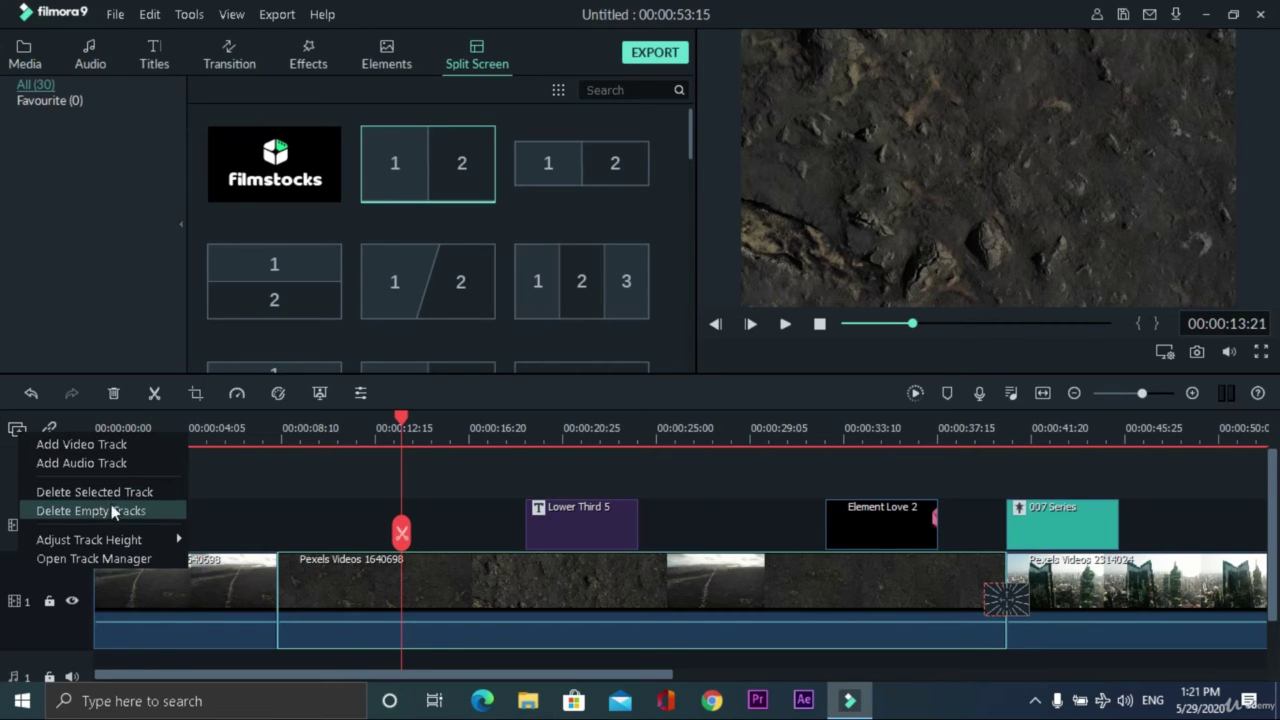
{"action": "left_click", "coordinate": [27, 490]}
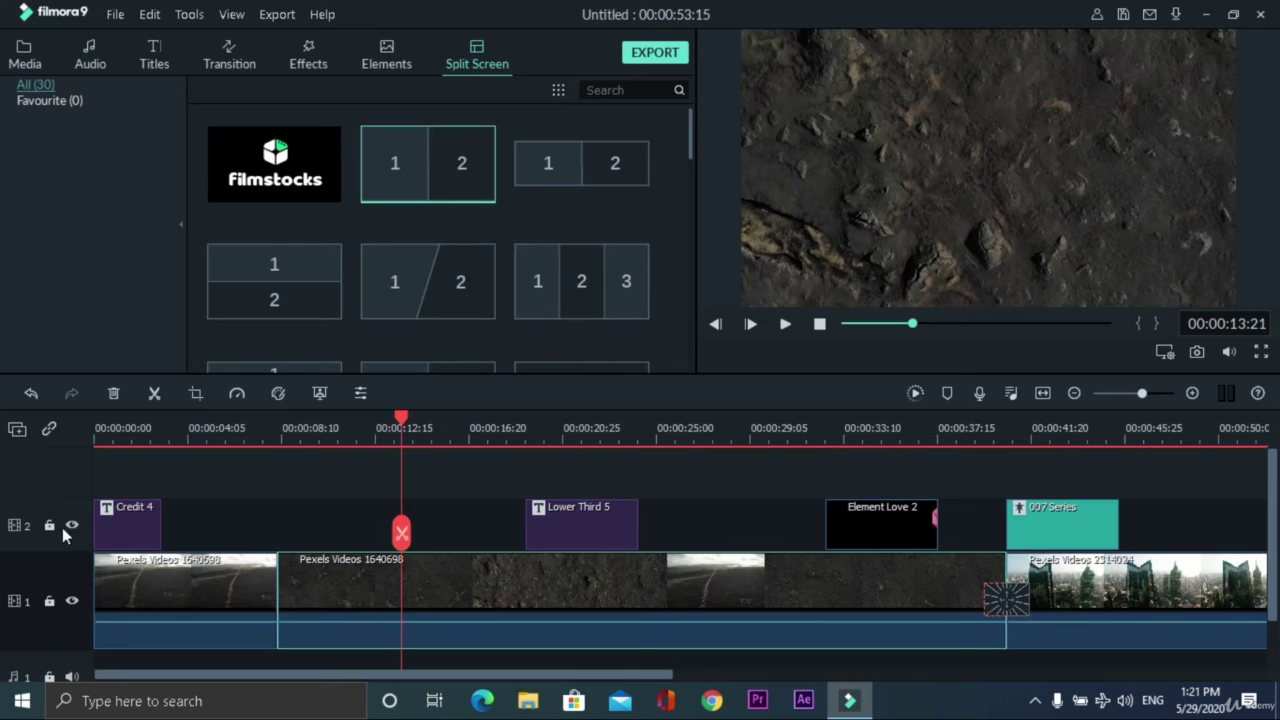
{"action": "scroll", "coordinate": [26, 620], "scroll_direction": "down", "scroll_amount": 1}
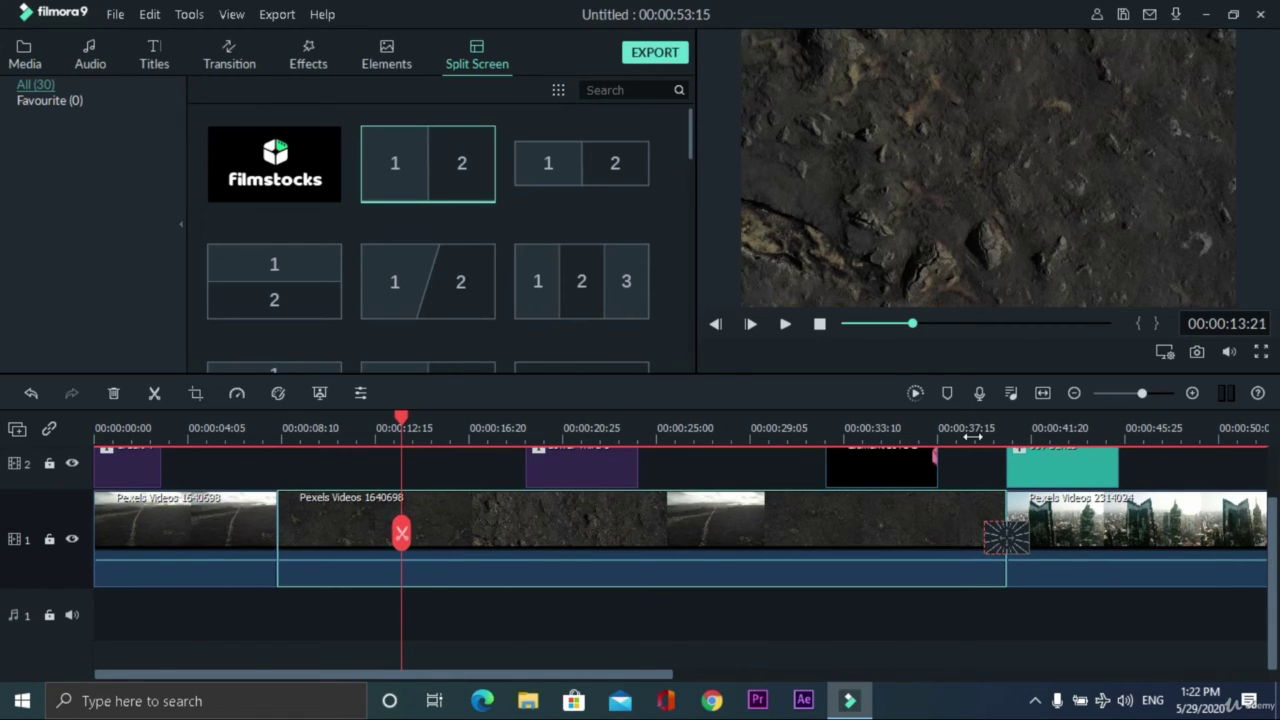
{"action": "scroll", "coordinate": [438, 426], "scroll_direction": "down", "scroll_amount": 1}
{"action": "scroll", "coordinate": [438, 426], "scroll_direction": "down", "scroll_amount": 2}
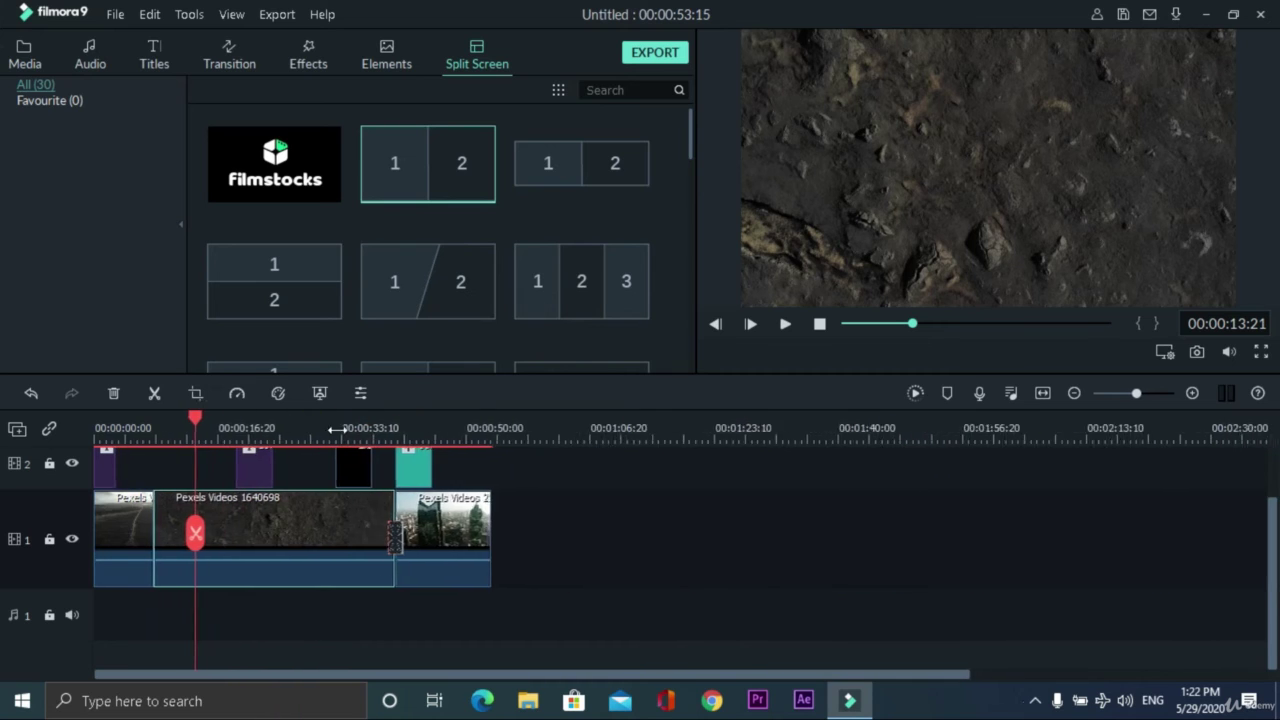
{"action": "scroll", "coordinate": [420, 428], "scroll_direction": "up", "scroll_amount": 3}
{"action": "scroll", "coordinate": [340, 432], "scroll_direction": "down", "scroll_amount": 3}
{"action": "scroll", "coordinate": [296, 438], "scroll_direction": "up", "scroll_amount": 3}
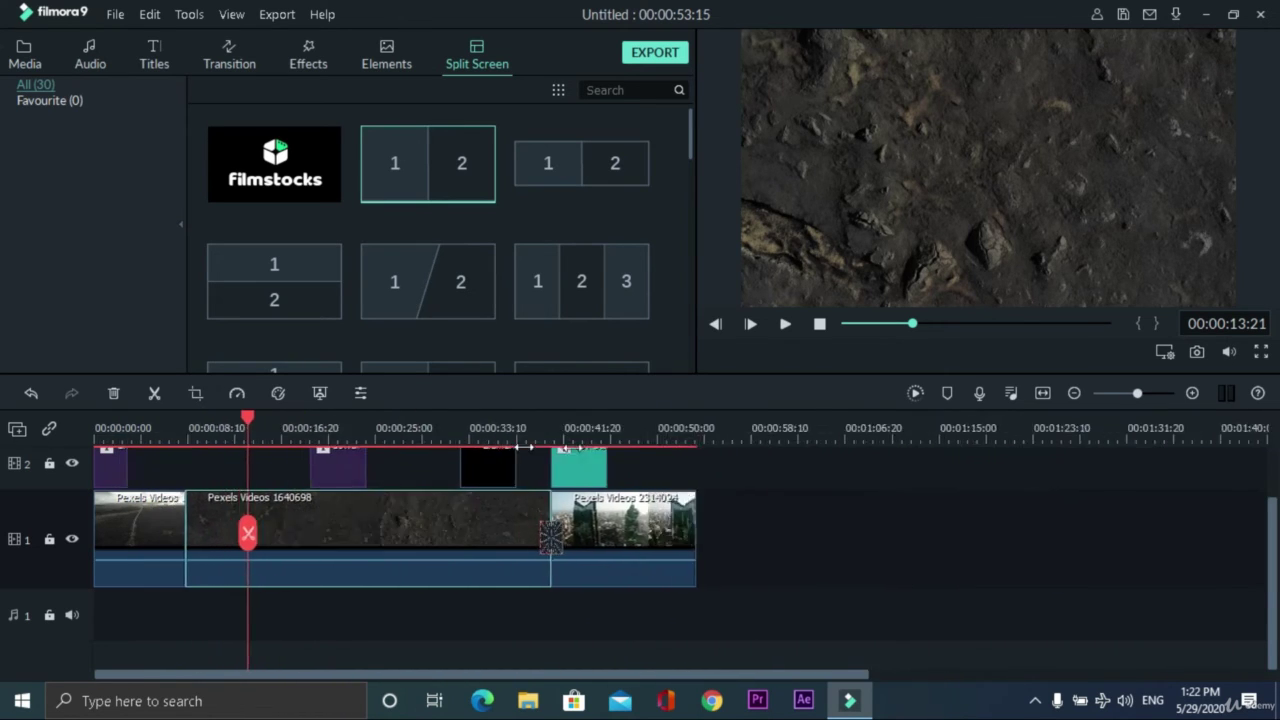
{"action": "scroll", "coordinate": [475, 441], "scroll_direction": "down", "scroll_amount": 2}
{"action": "scroll", "coordinate": [475, 441], "scroll_direction": "down", "scroll_amount": 1}
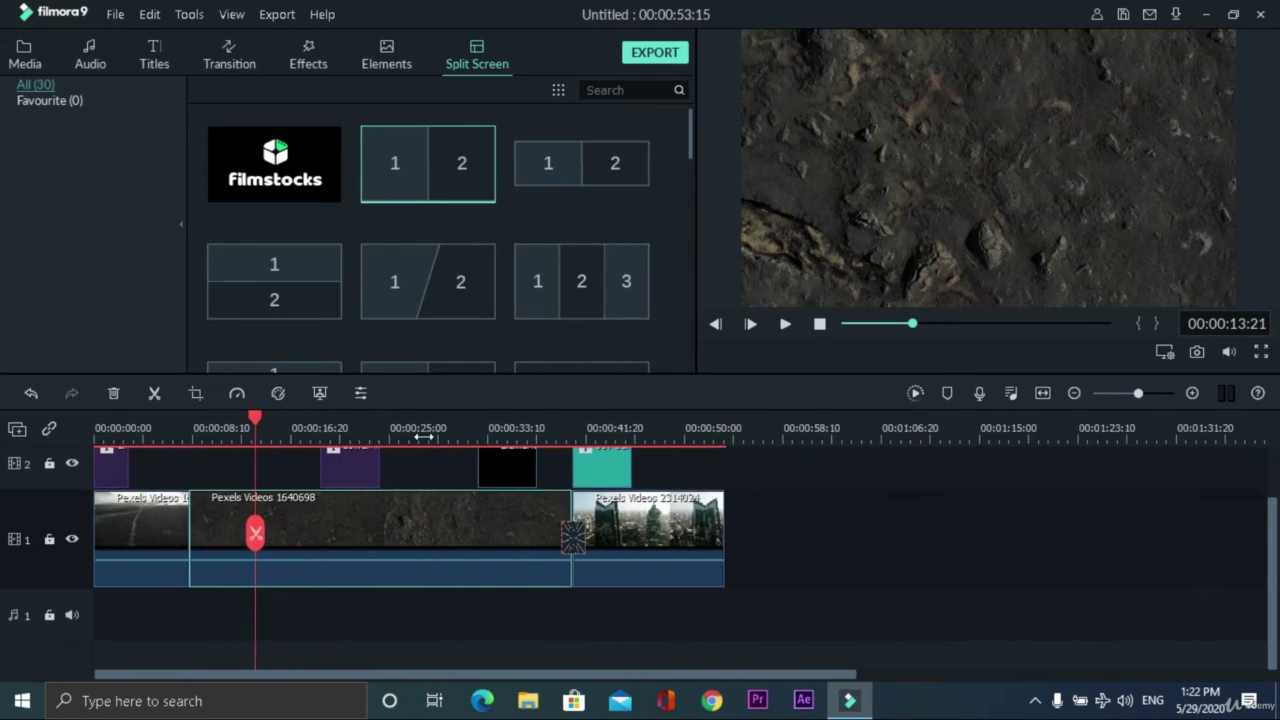
{"action": "scroll", "coordinate": [455, 438], "scroll_direction": "up", "scroll_amount": 3}
{"action": "scroll", "coordinate": [660, 443], "scroll_direction": "down", "scroll_amount": 2}
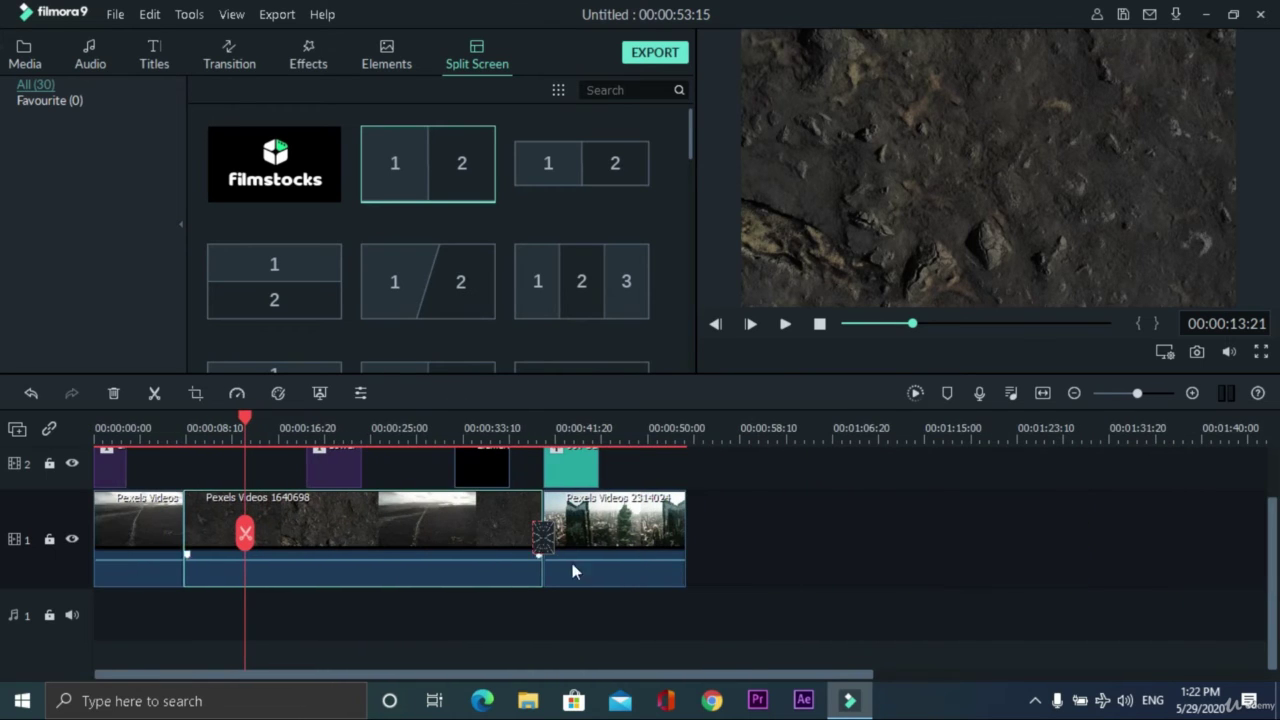
{"action": "scroll", "coordinate": [697, 428], "scroll_direction": "up", "scroll_amount": 2}
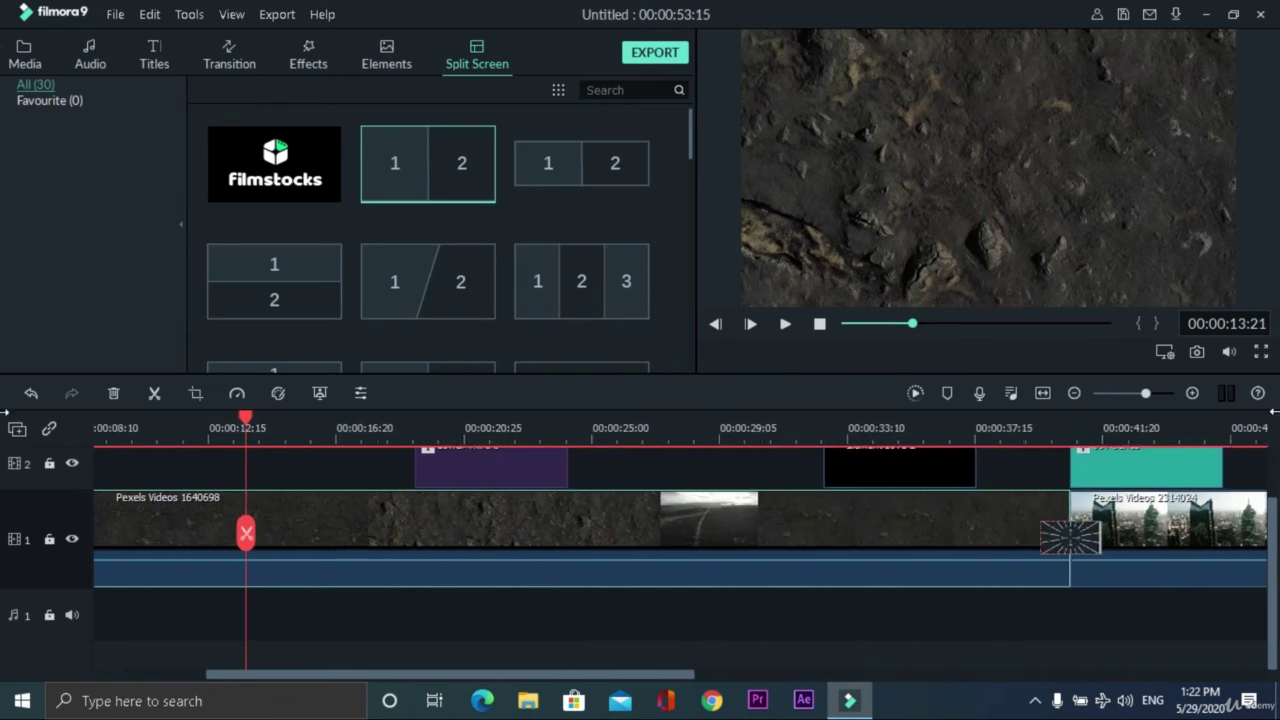
{"action": "left_click_drag", "start_coordinate": [652, 673], "coordinate": [338, 666]}
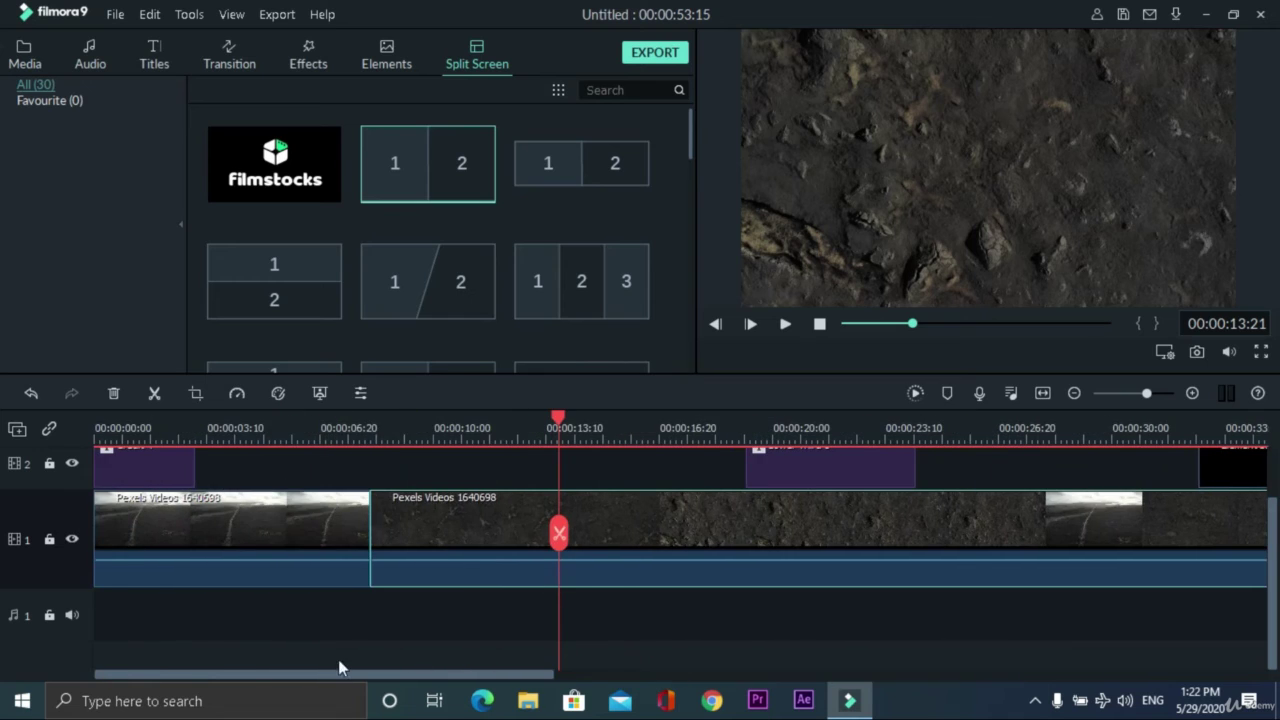
- Review the preview display options without changing anything
{"action": "left_click", "coordinate": [1164, 352]}
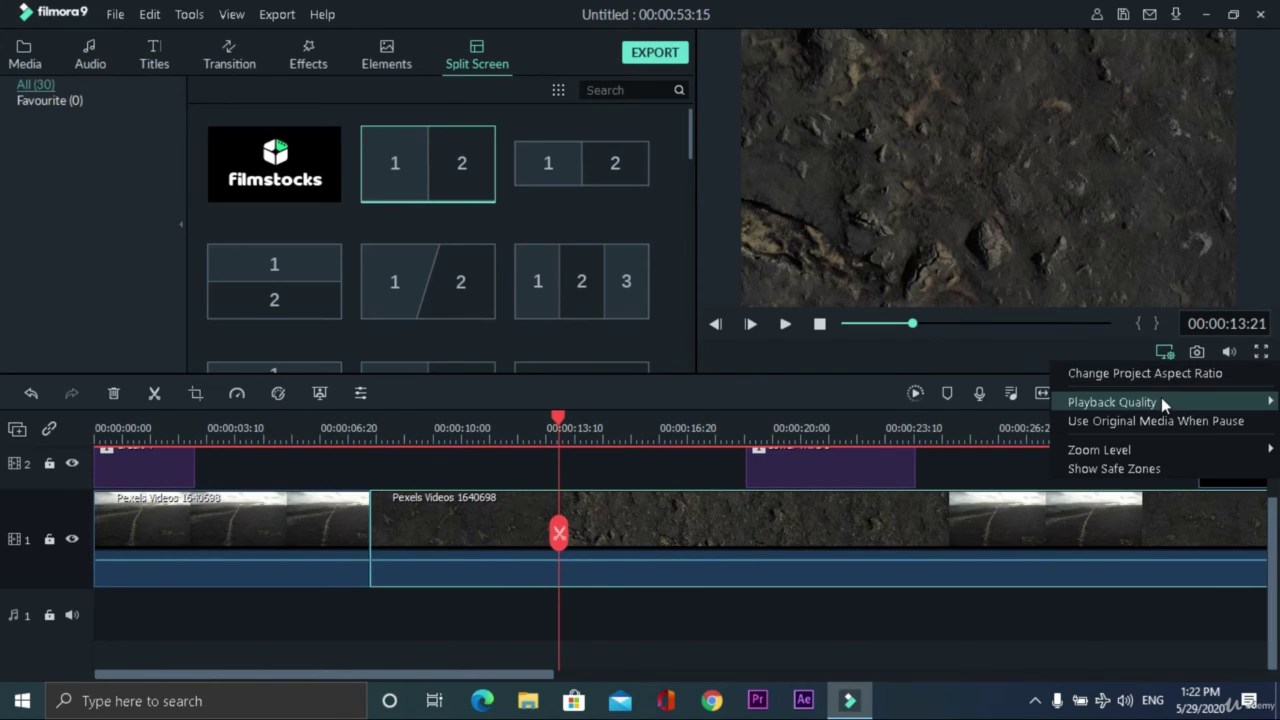
{"action": "mouse_move", "coordinate": [1161, 397]}
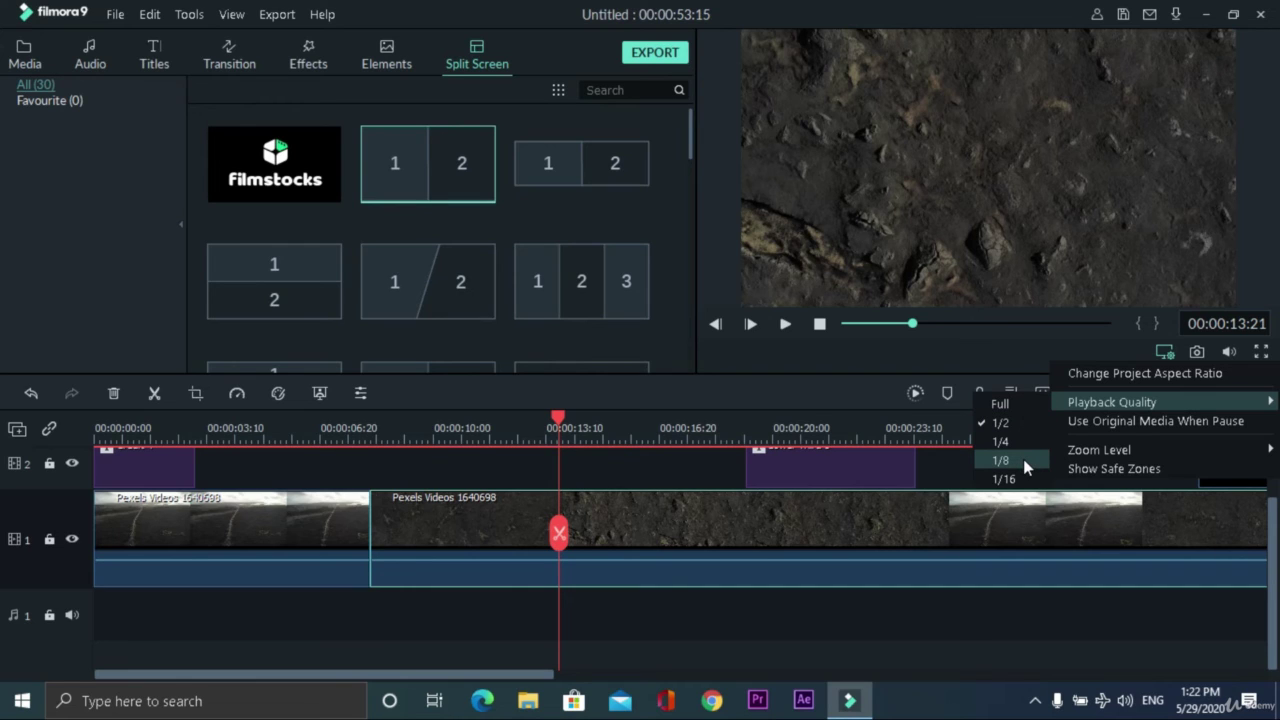
{"action": "mouse_move", "coordinate": [1155, 454]}
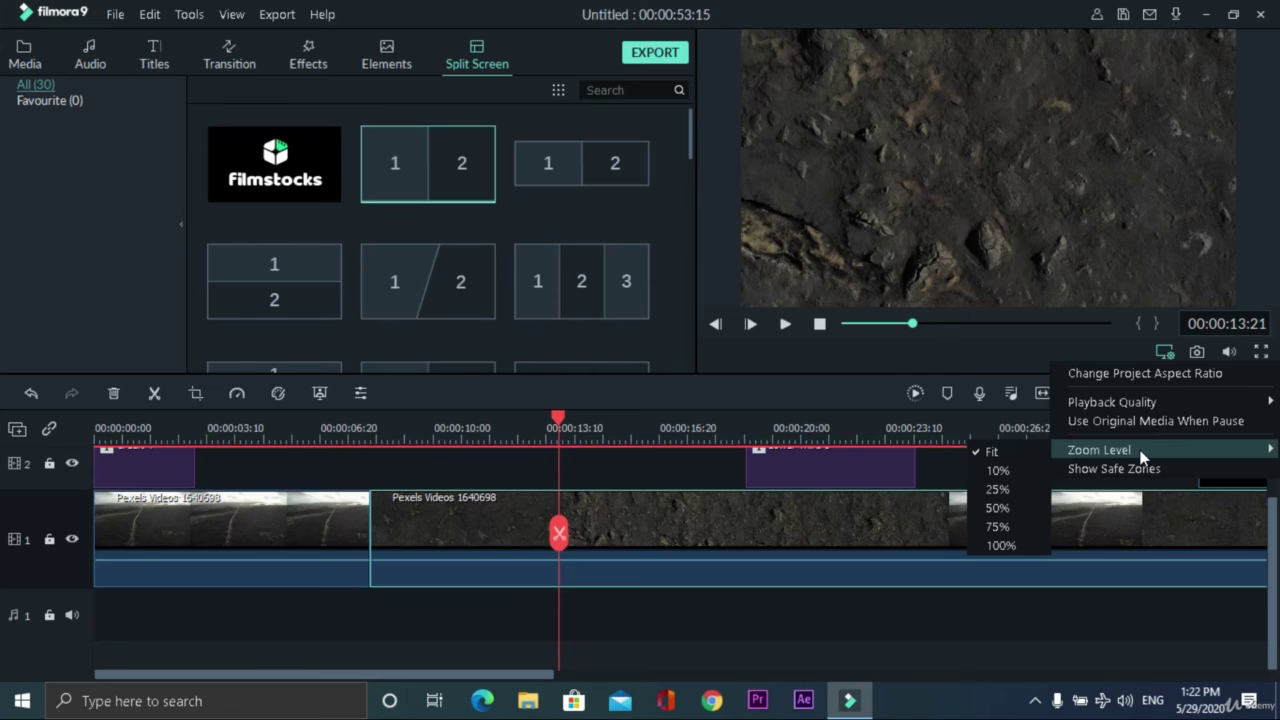
{"action": "left_click", "coordinate": [853, 391]}
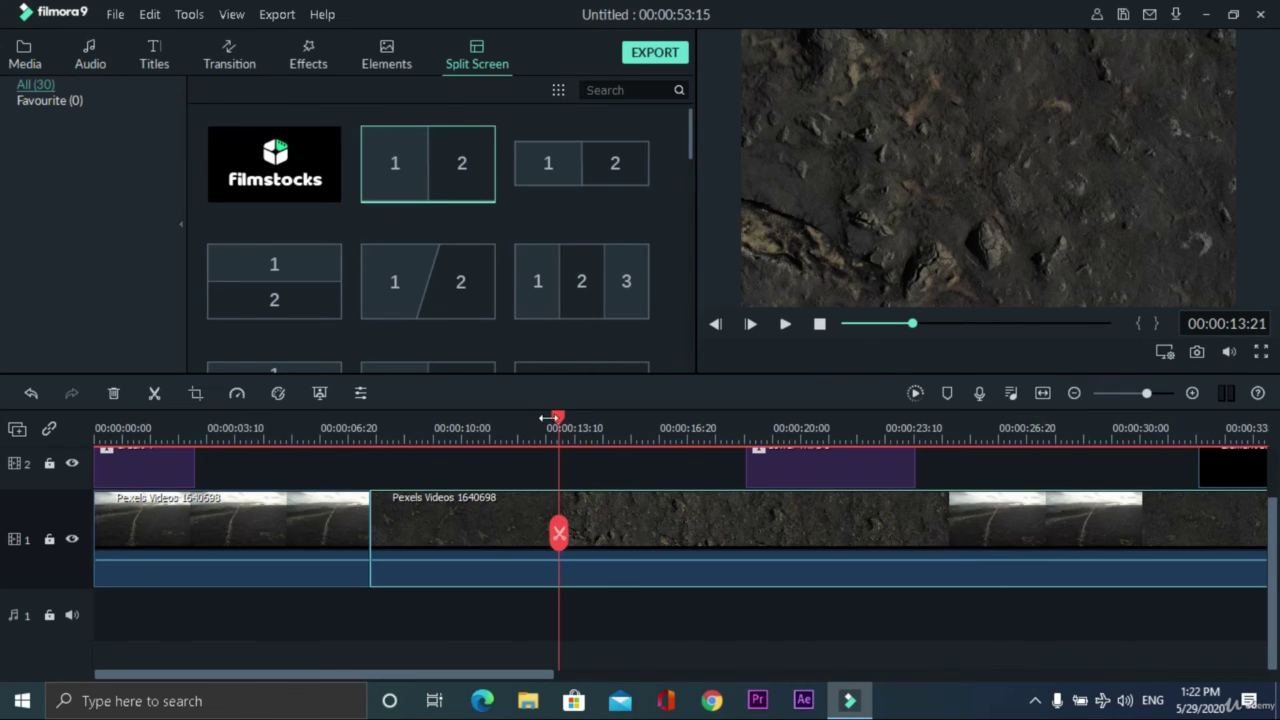
- Scrub to 00:00:14:19, zoom out to the whole project, and show the audio level meters
{"action": "left_click_drag", "start_coordinate": [560, 423], "coordinate": [369, 425]}
{"action": "left_click", "coordinate": [487, 427]}
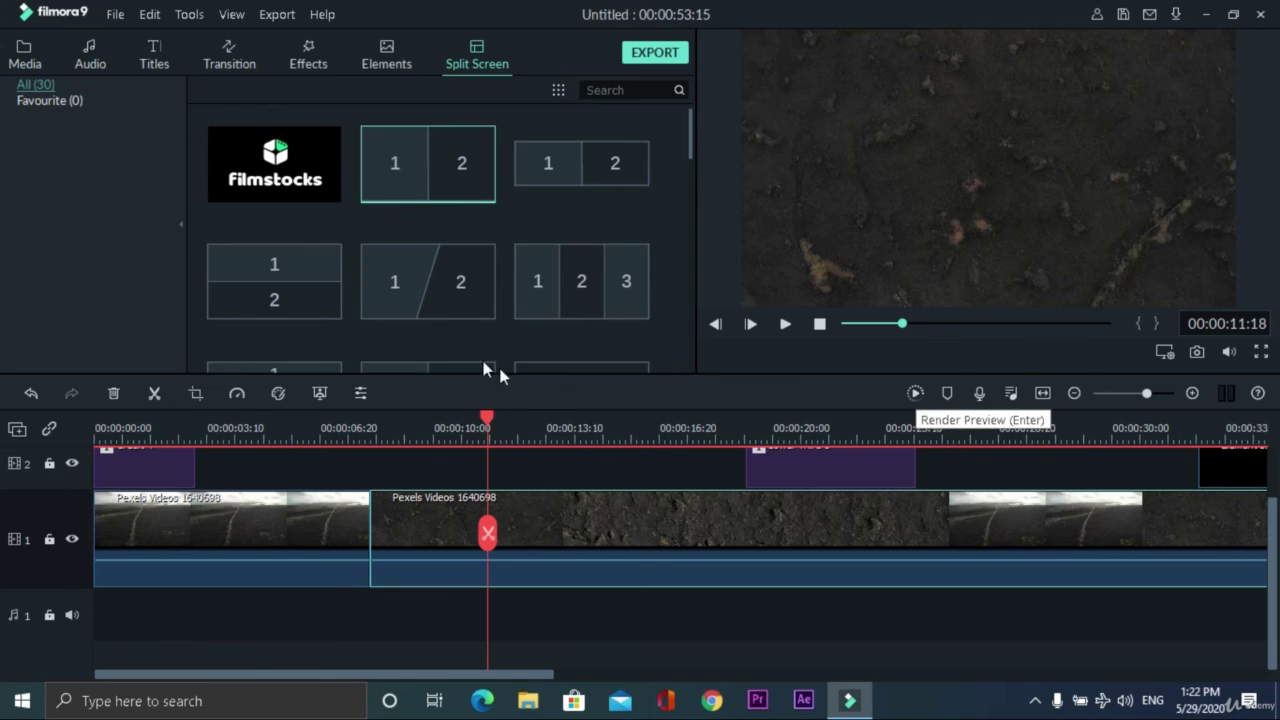
{"action": "left_click_drag", "start_coordinate": [487, 427], "coordinate": [591, 434]}
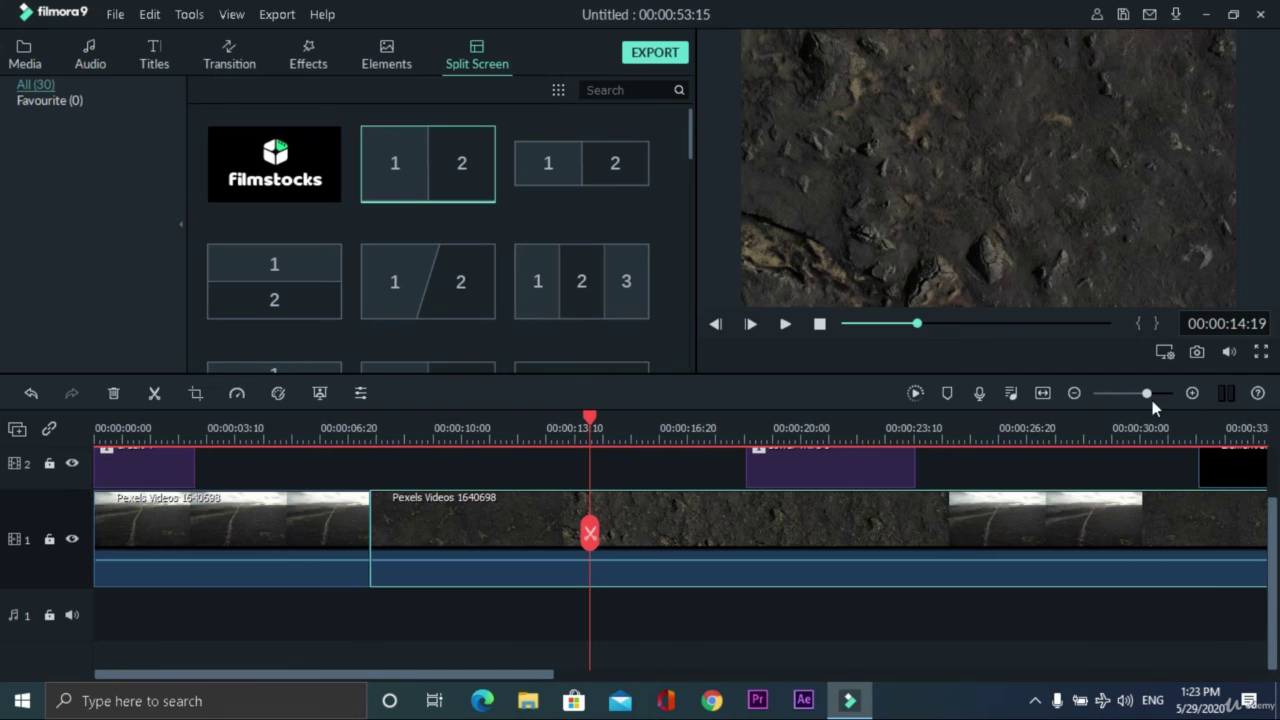
{"action": "mouse_move", "coordinate": [1147, 399]}
{"action": "left_mouse_down"}
{"action": "mouse_move", "coordinate": [1134, 399]}
{"action": "mouse_move", "coordinate": [1172, 400]}
{"action": "mouse_move", "coordinate": [1120, 397]}
{"action": "mouse_move", "coordinate": [1137, 397]}
{"action": "left_mouse_up"}
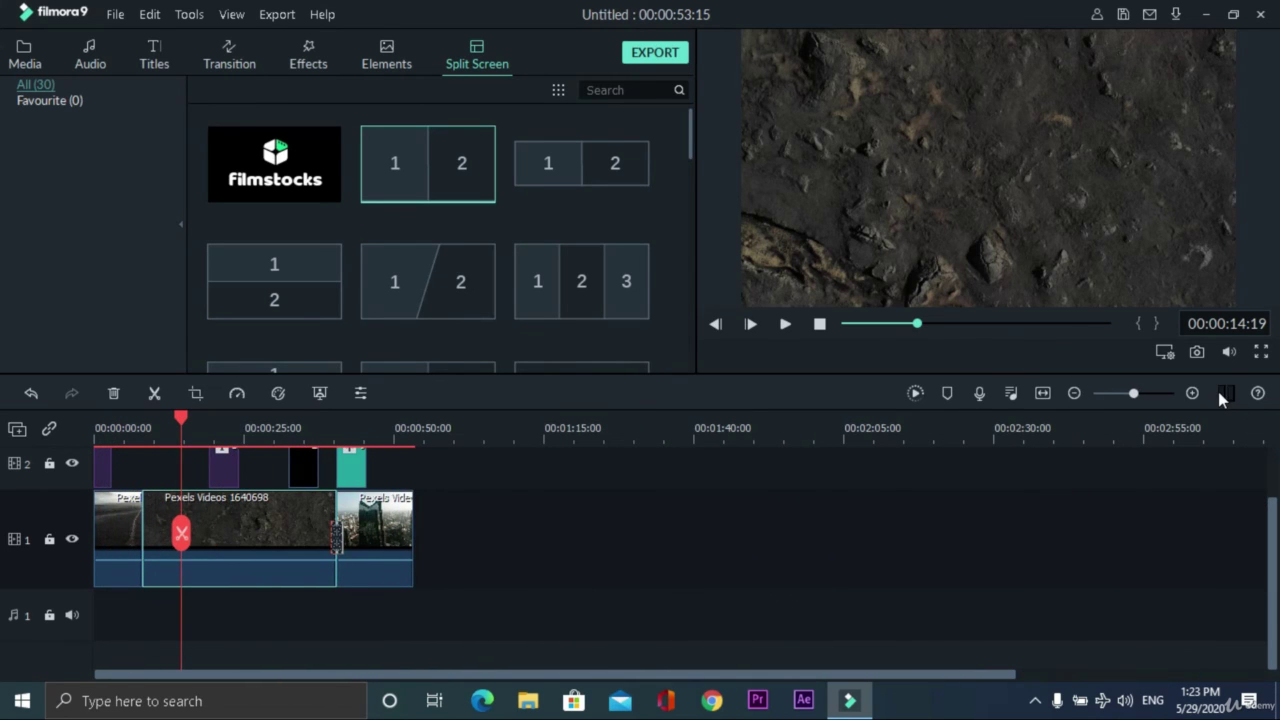
{"action": "left_click", "coordinate": [1221, 395]}
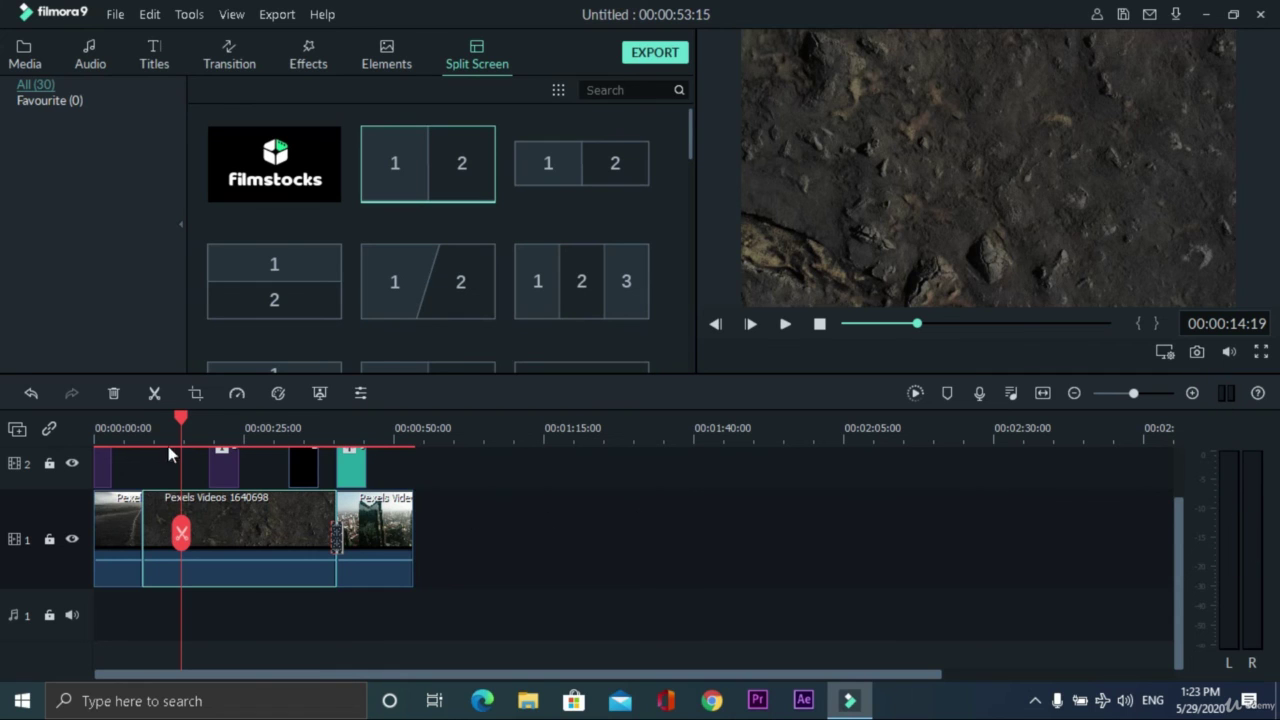
- Place Drift - Drift on audio track 1 at 0:00 and play it back with the video
{"action": "left_click", "coordinate": [24, 58]}
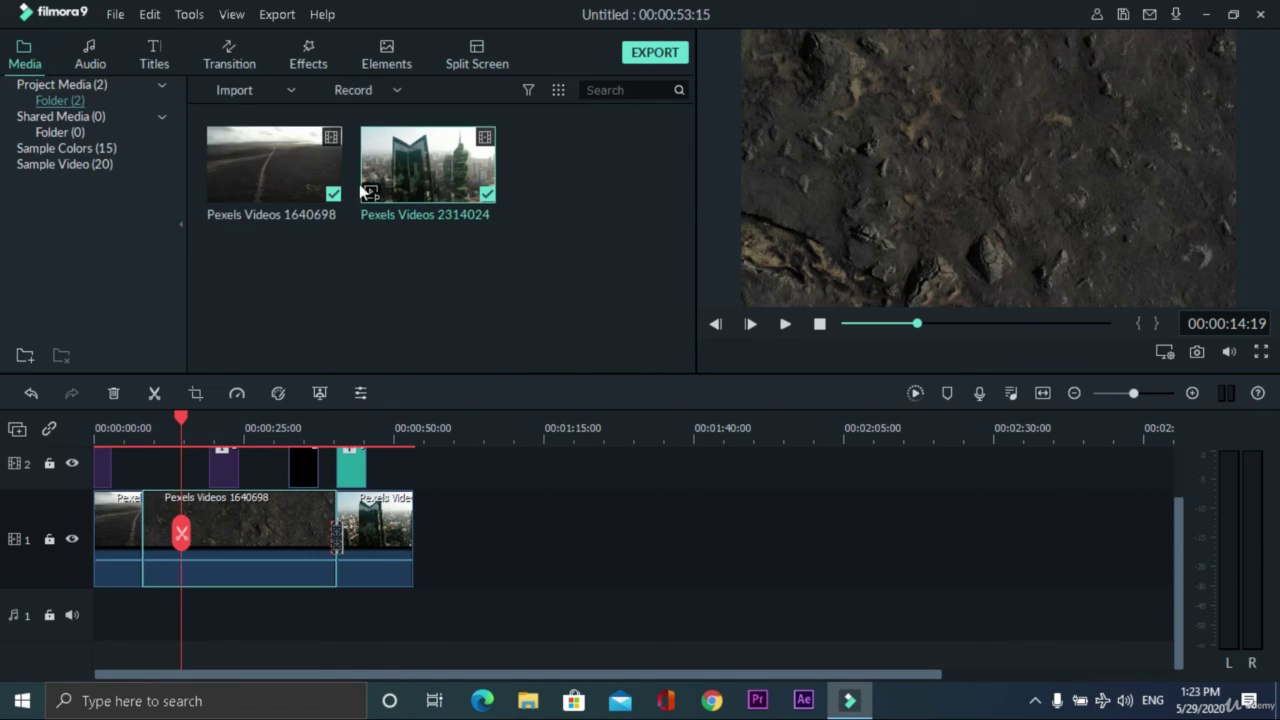
{"action": "left_click", "coordinate": [89, 55]}
{"action": "left_click_drag", "start_coordinate": [463, 178], "coordinate": [100, 610]}
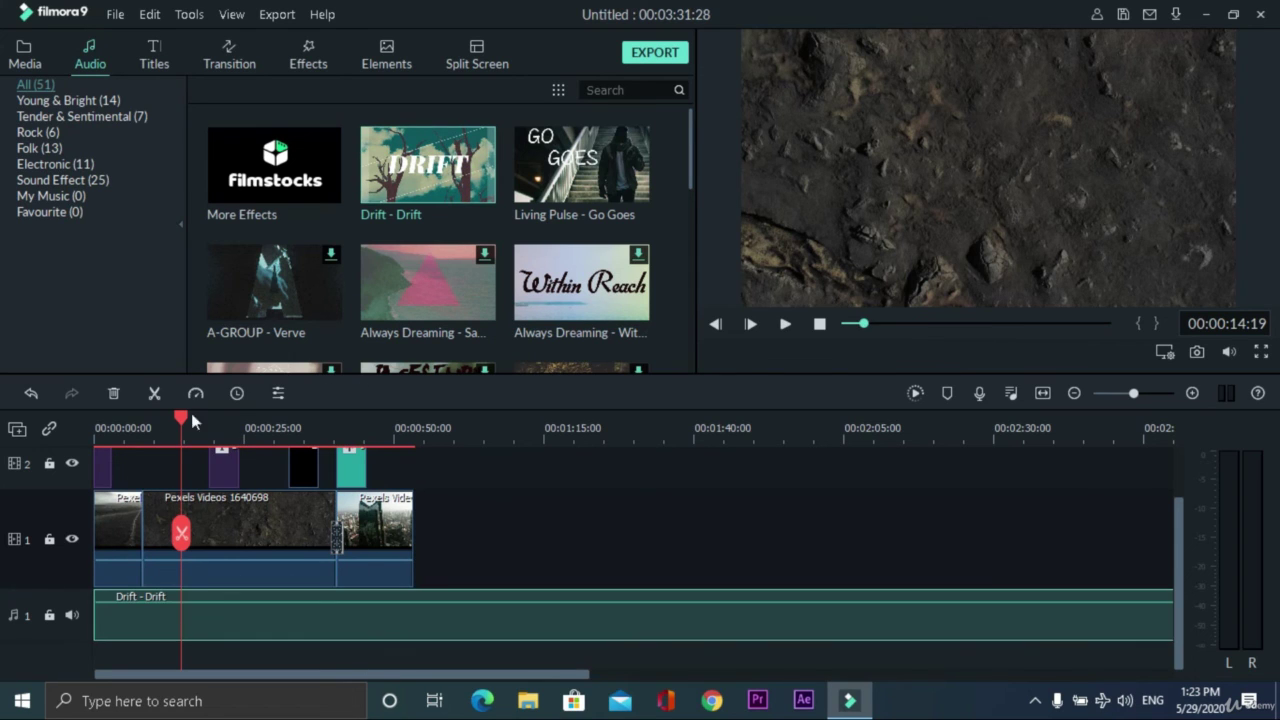
{"action": "left_click_drag", "start_coordinate": [181, 416], "coordinate": [119, 418]}
{"action": "left_click", "coordinate": [783, 323]}
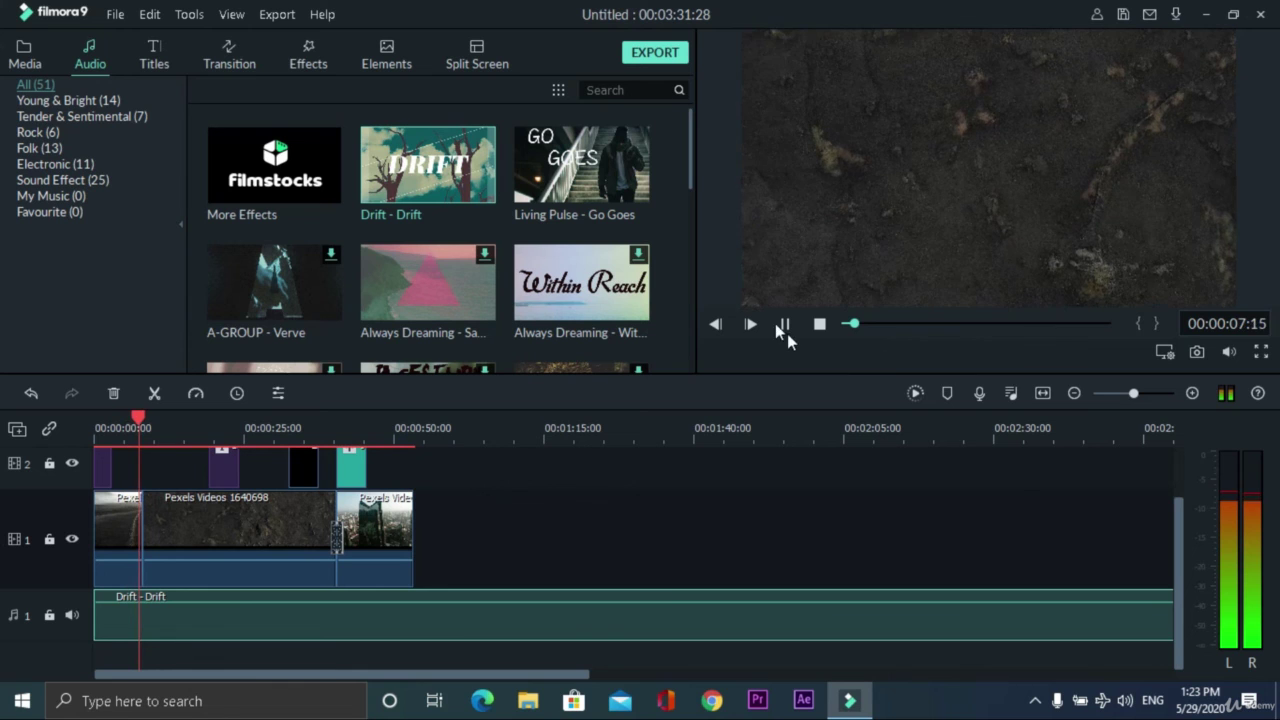
{"action": "left_click", "coordinate": [785, 324]}
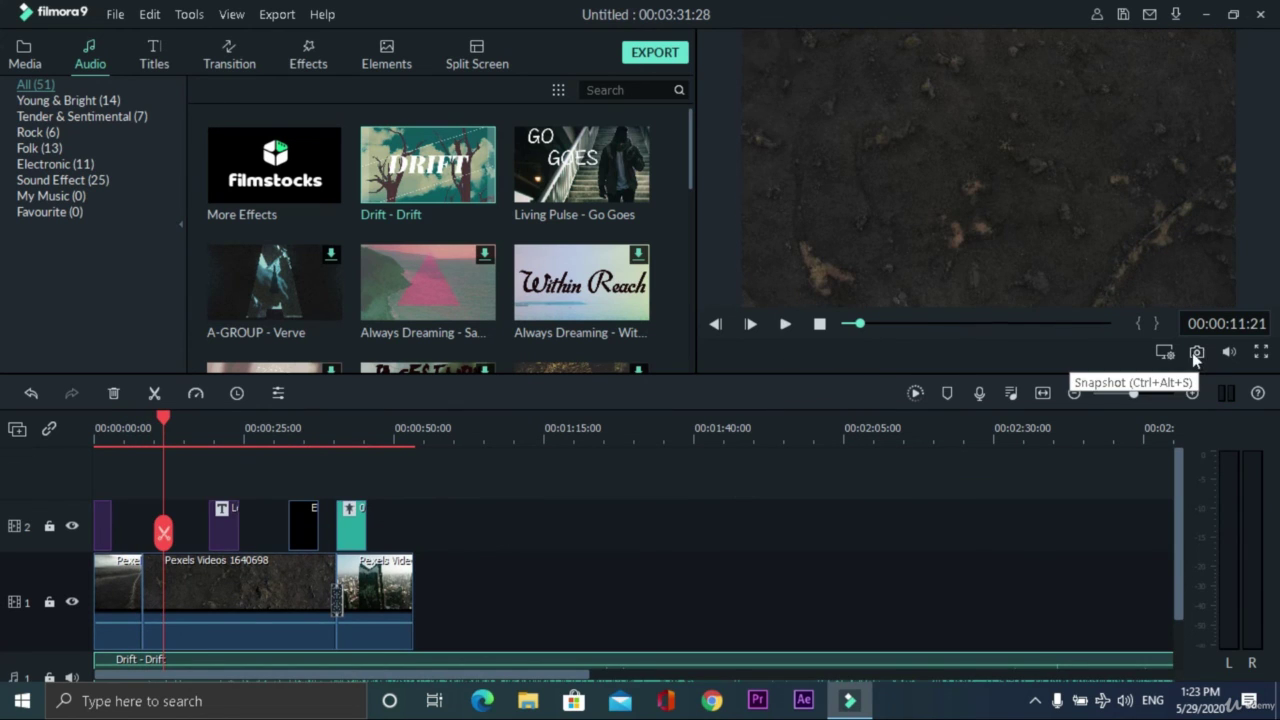
{"action": "left_click", "coordinate": [27, 56]}
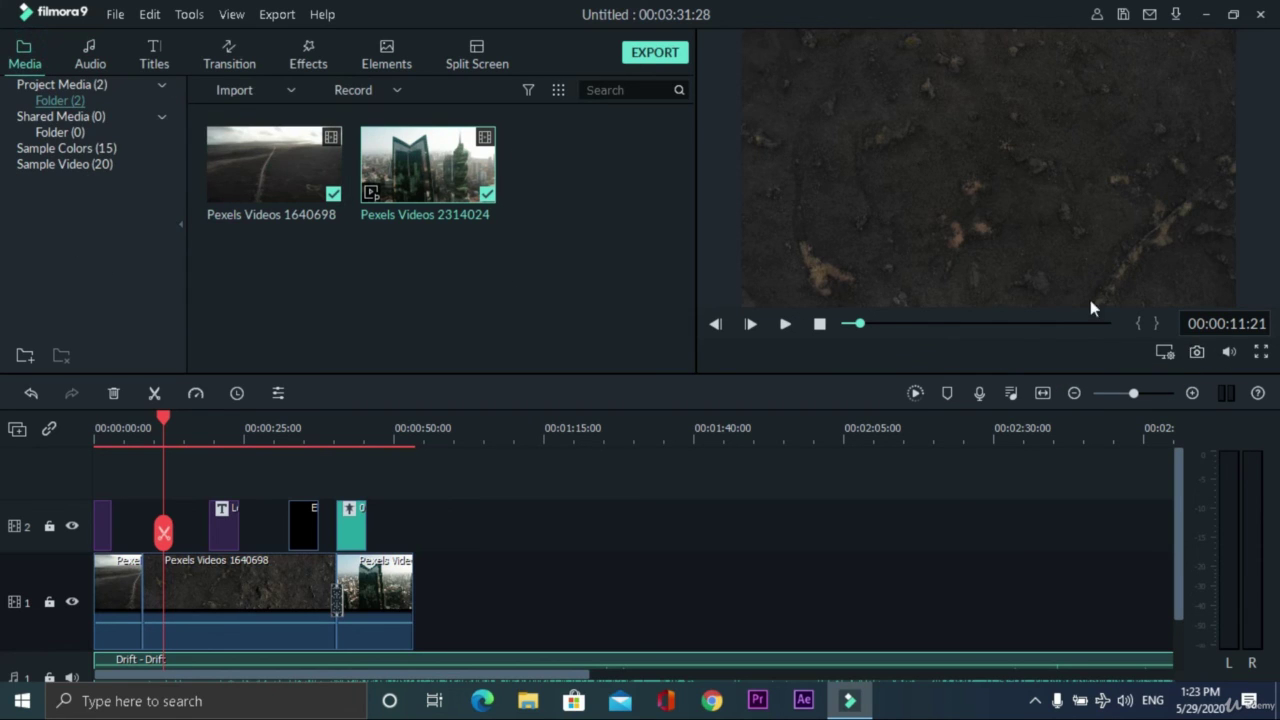
- Capture a snapshot of the current frame and place snapshot4 on track 2 after the overlays
{"action": "left_click", "coordinate": [238, 578]}
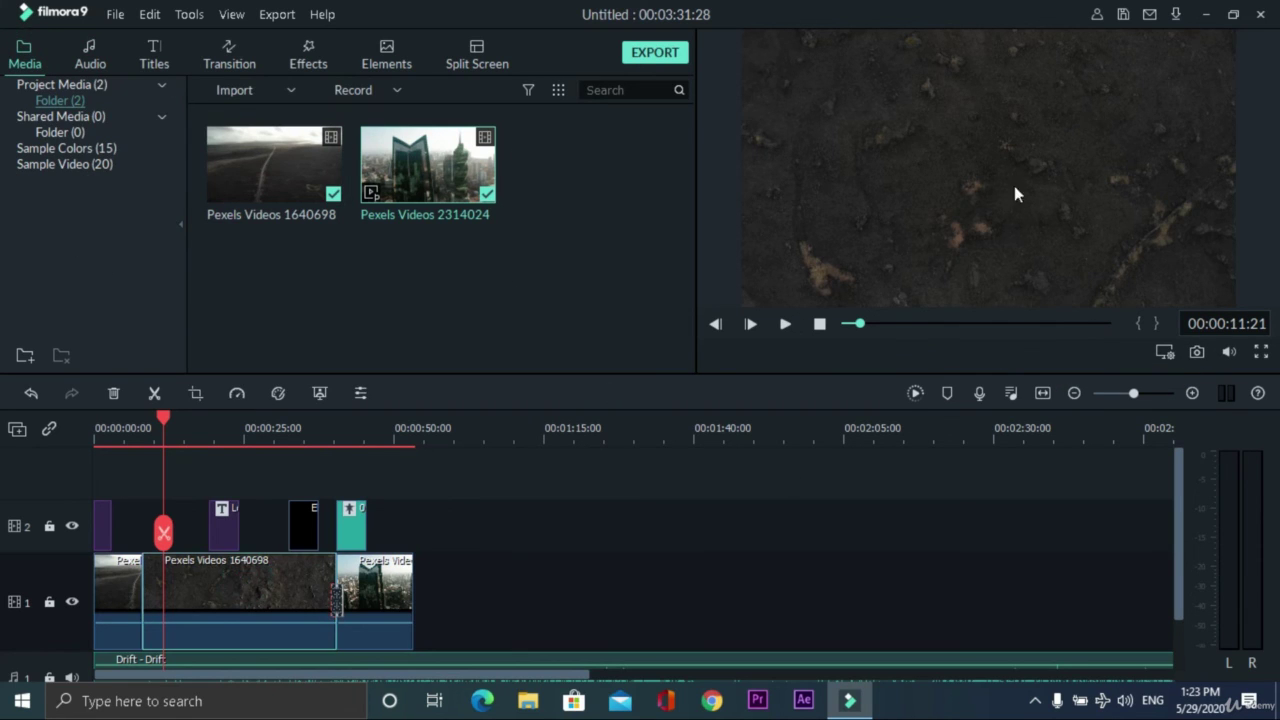
{"action": "left_click", "coordinate": [1197, 353]}
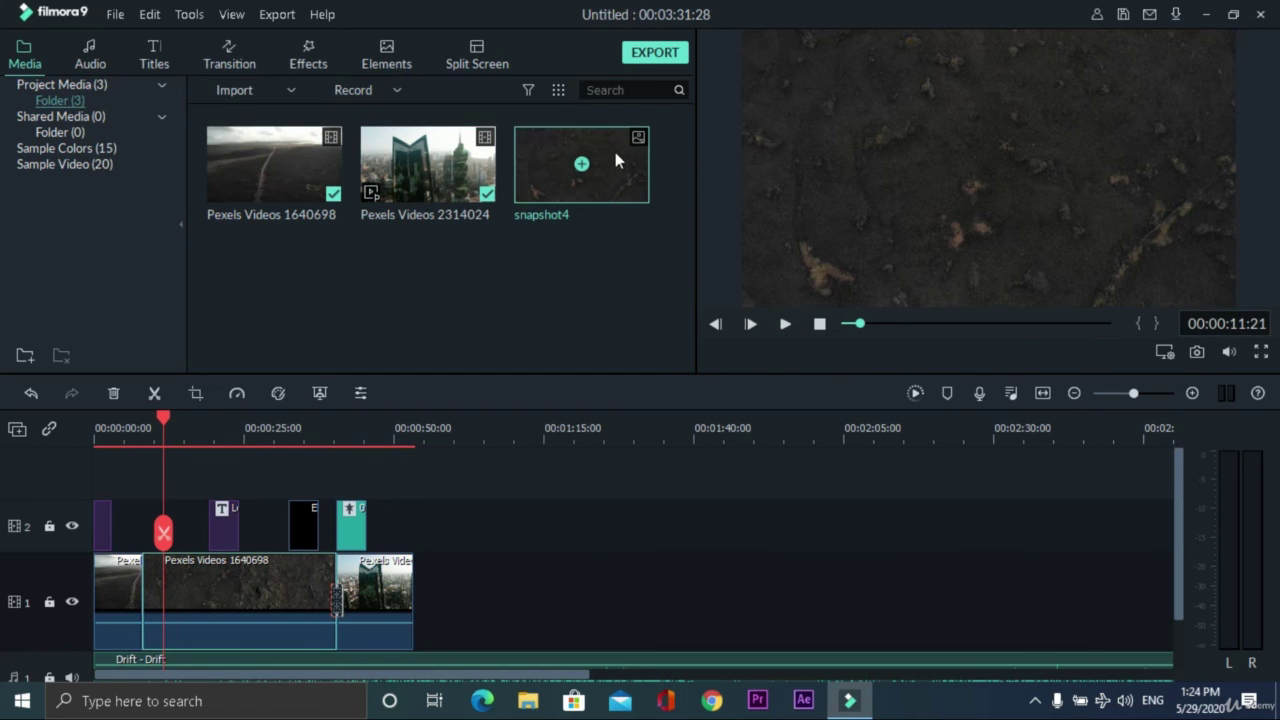
{"action": "left_click", "coordinate": [611, 164]}
{"action": "left_click_drag", "start_coordinate": [613, 169], "coordinate": [304, 450]}
{"action": "left_click_drag", "start_coordinate": [447, 486], "coordinate": [426, 506]}
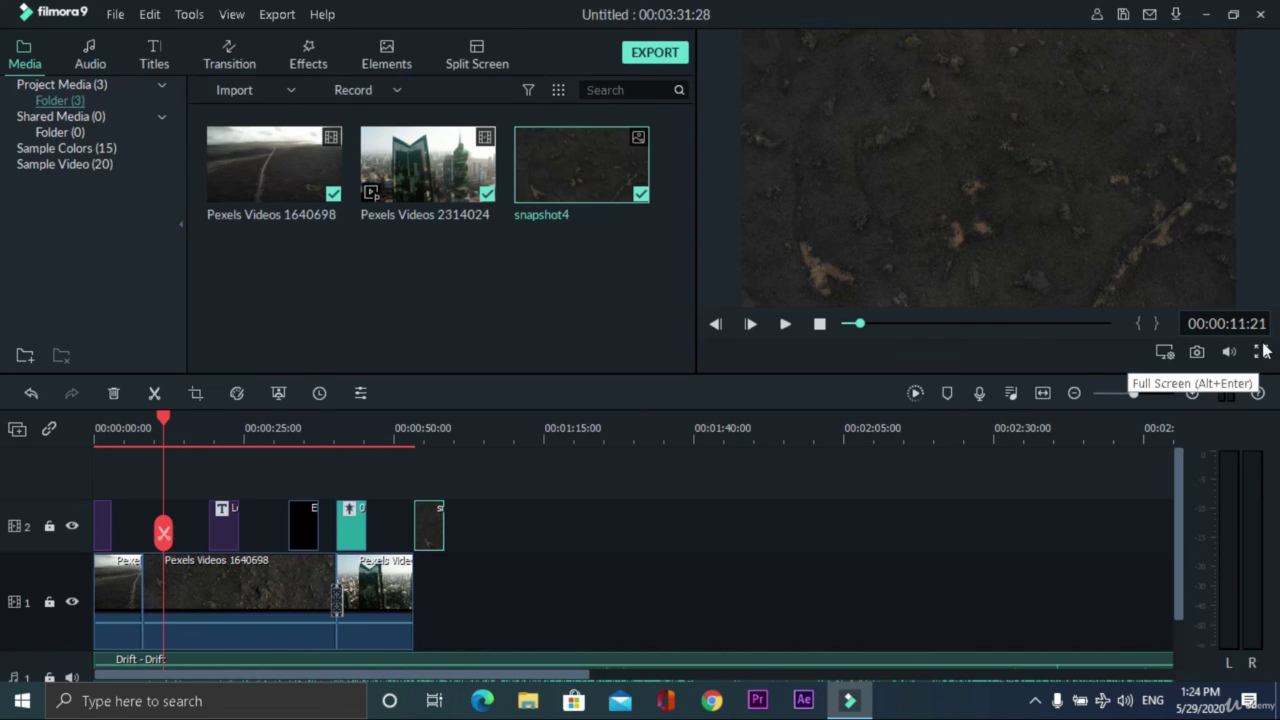
- Trim the end of the Drift music so the project lasts 00:00:58:15
{"action": "scroll", "coordinate": [606, 594], "scroll_direction": "down", "scroll_amount": 2}
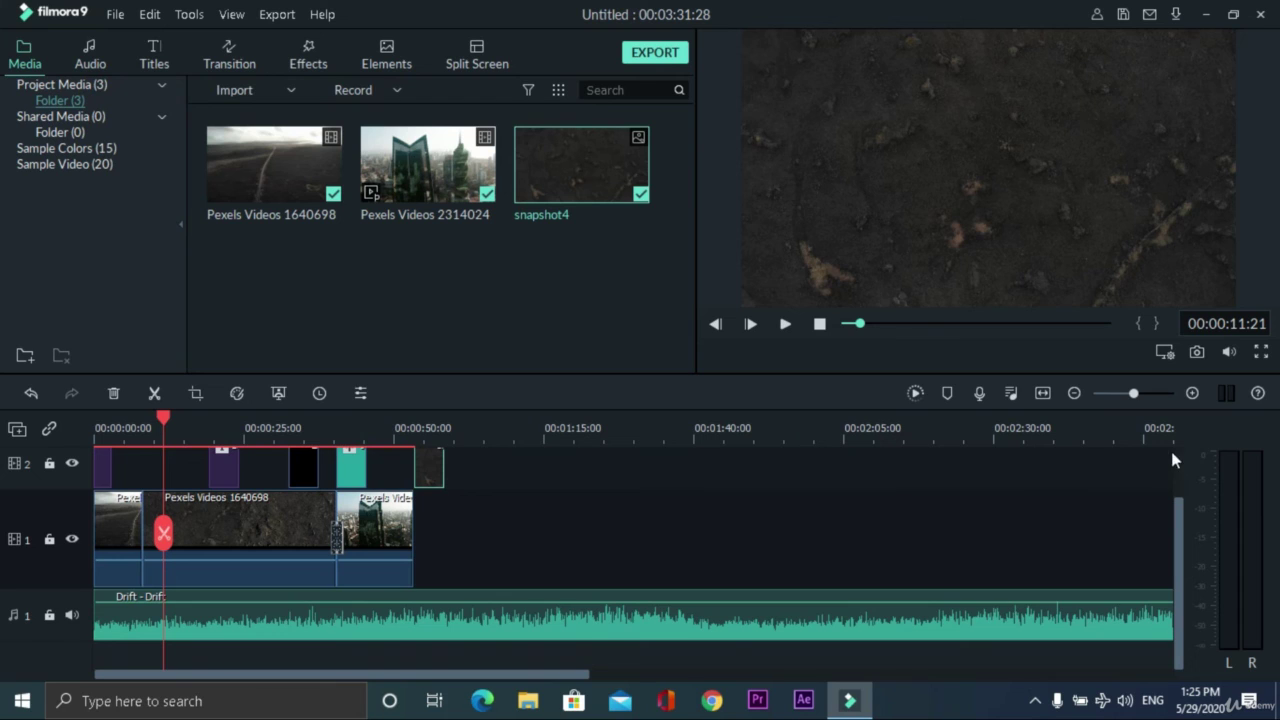
{"action": "scroll", "coordinate": [1074, 437], "scroll_direction": "down", "scroll_amount": 2}
{"action": "left_click", "coordinate": [726, 608]}
{"action": "left_click_drag", "start_coordinate": [726, 611], "coordinate": [274, 611]}
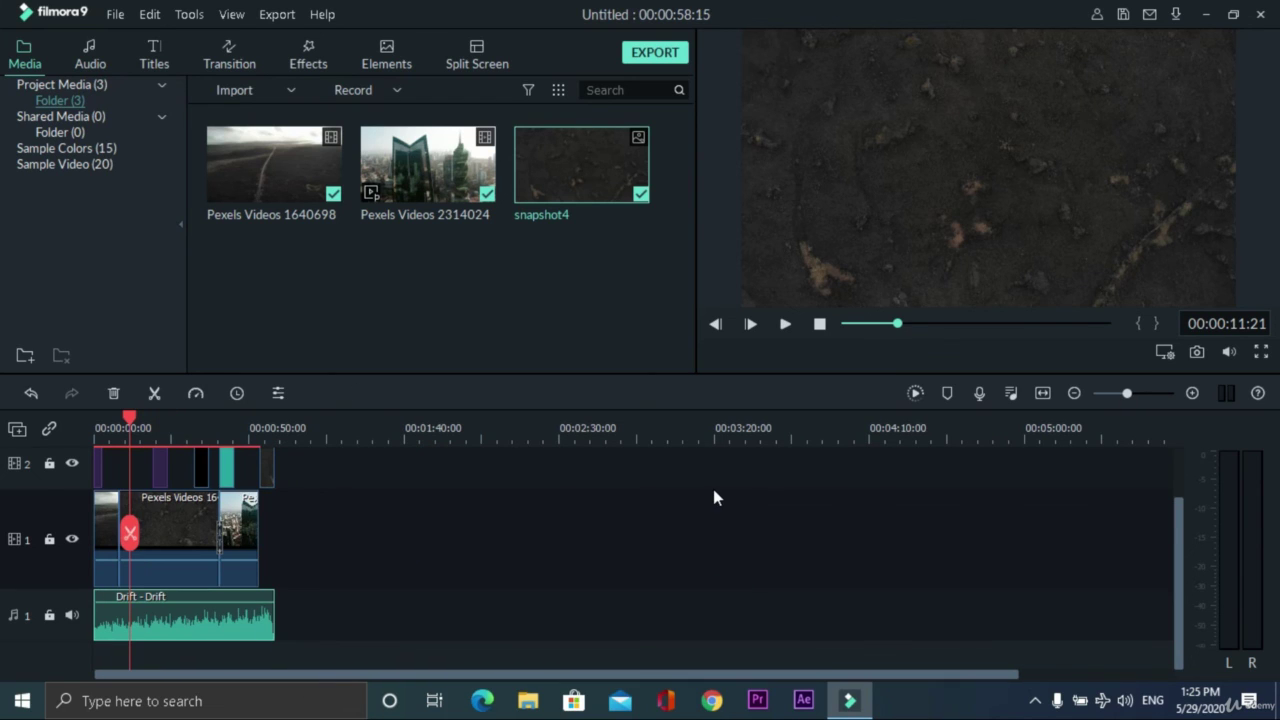